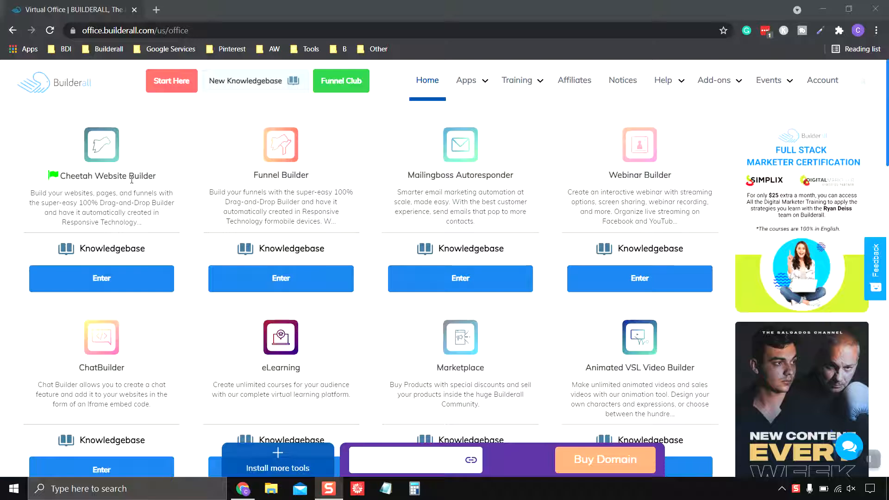
Enter the Cheetah Website Builder and open the published Animal Rescue Clinic site for editing
{"action": "left_click", "coordinate": [106, 280]}
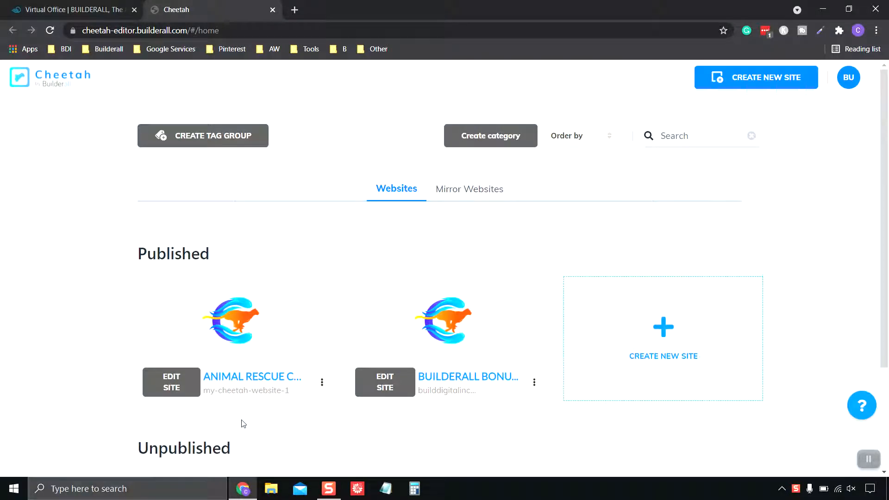
{"action": "mouse_move", "coordinate": [258, 289]}
{"action": "left_click", "coordinate": [171, 384]}
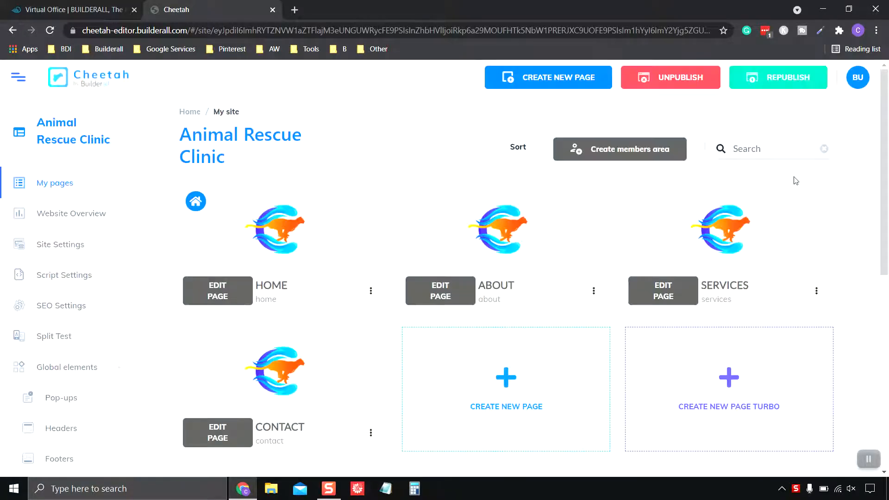
View the live Home page of the Animal Rescue Clinic site, examine its sections and footer, and close it
{"action": "left_click", "coordinate": [370, 292]}
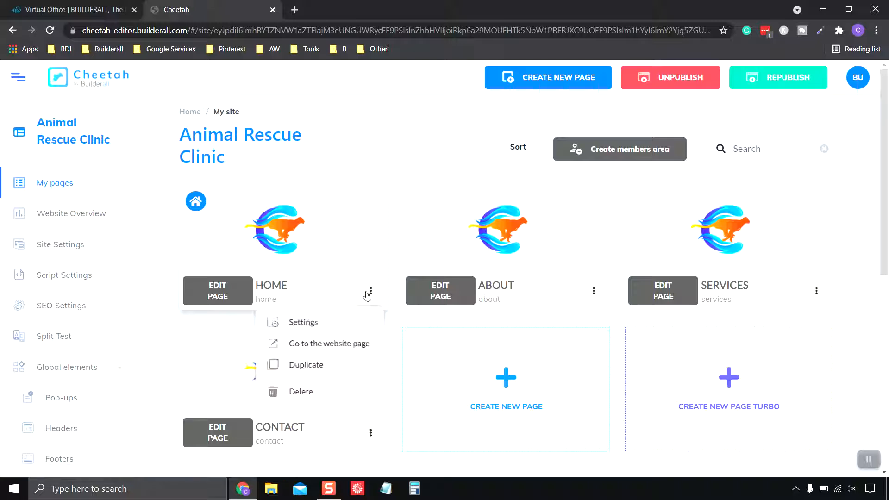
{"action": "left_click", "coordinate": [331, 344]}
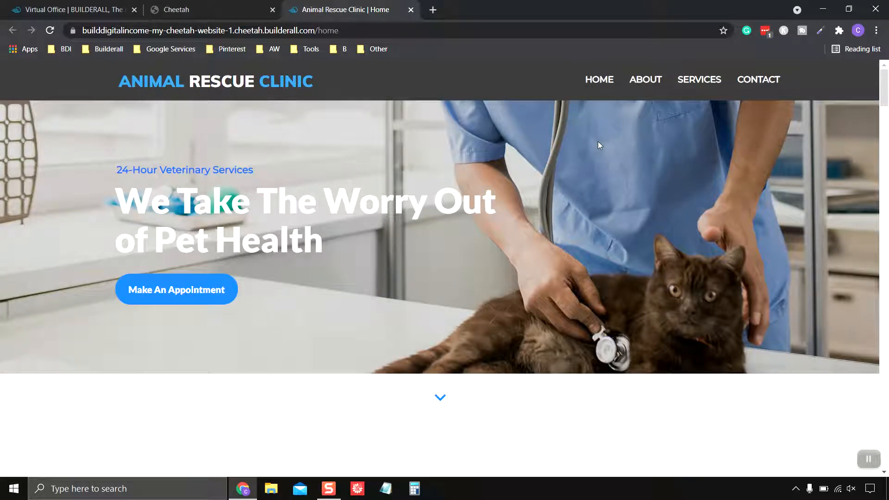
{"action": "scroll", "coordinate": [598, 145], "scroll_direction": "down", "scroll_amount": 20}
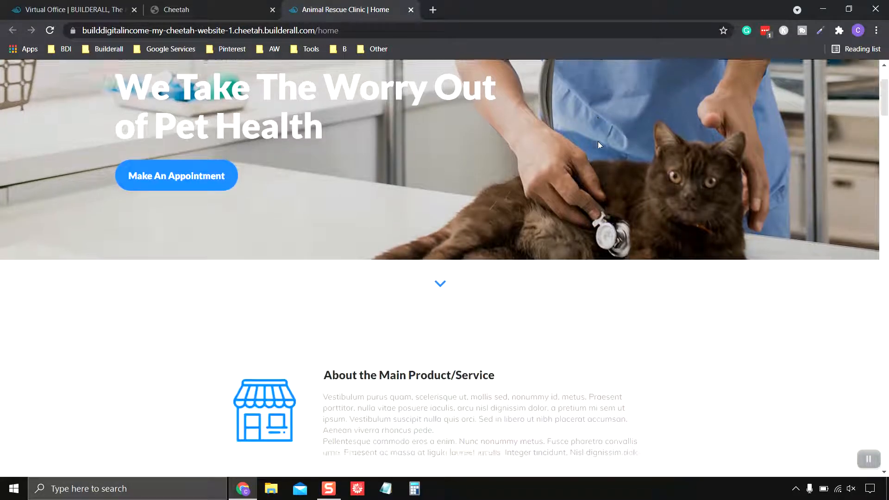
{"action": "scroll", "coordinate": [598, 145], "scroll_direction": "down", "scroll_amount": 20}
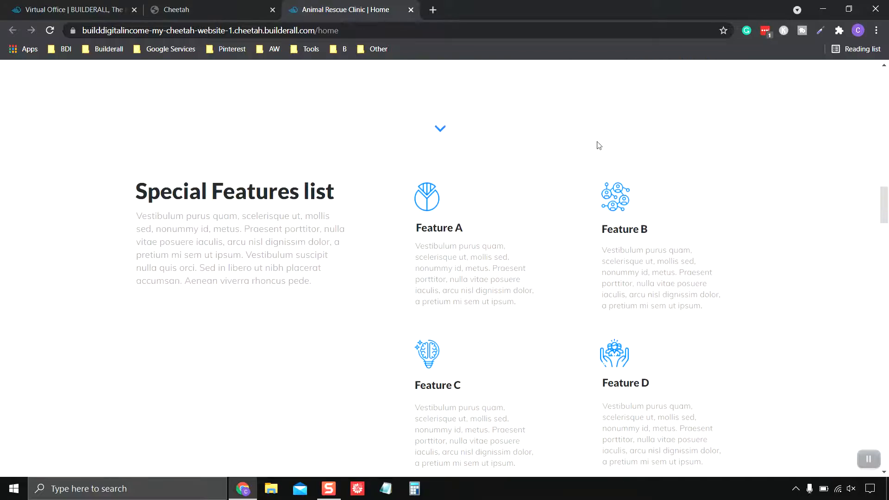
{"action": "scroll", "coordinate": [598, 144], "scroll_direction": "down", "scroll_amount": 20}
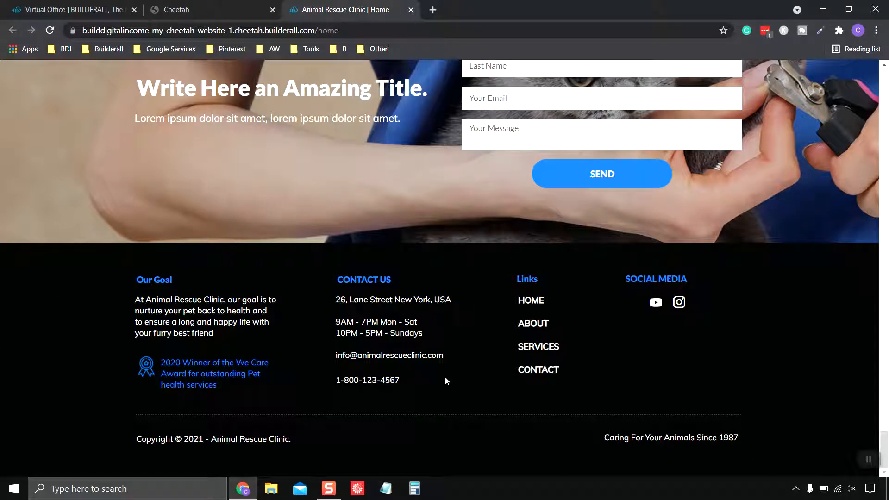
{"action": "scroll", "coordinate": [440, 373], "scroll_direction": "up", "scroll_amount": 6}
{"action": "scroll", "coordinate": [441, 376], "scroll_direction": "up", "scroll_amount": 20}
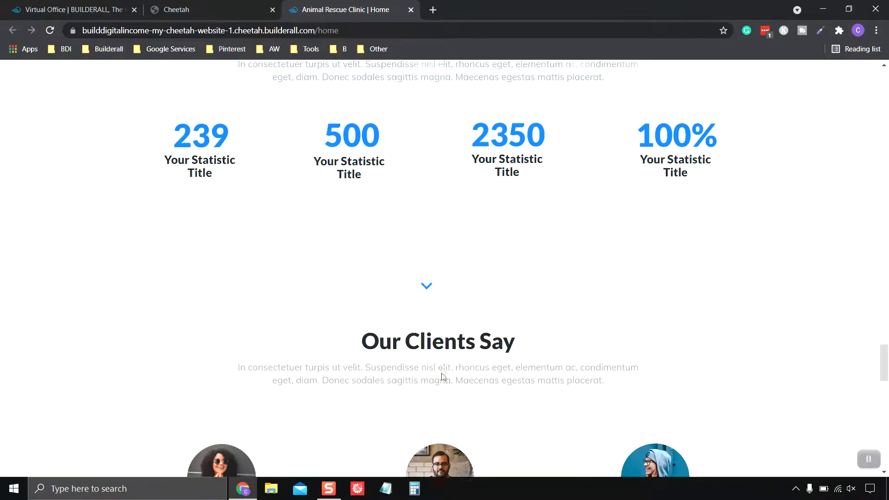
{"action": "scroll", "coordinate": [443, 377], "scroll_direction": "up", "scroll_amount": 10}
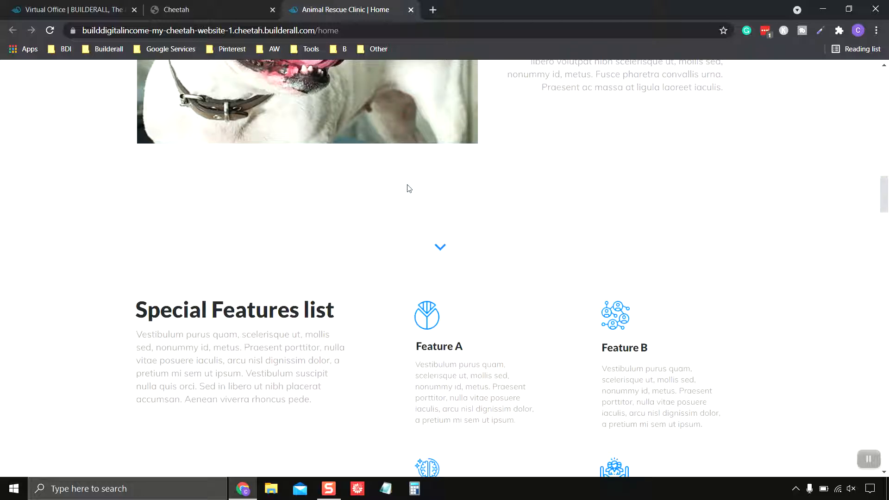
{"action": "scroll", "coordinate": [407, 187], "scroll_direction": "up", "scroll_amount": 18}
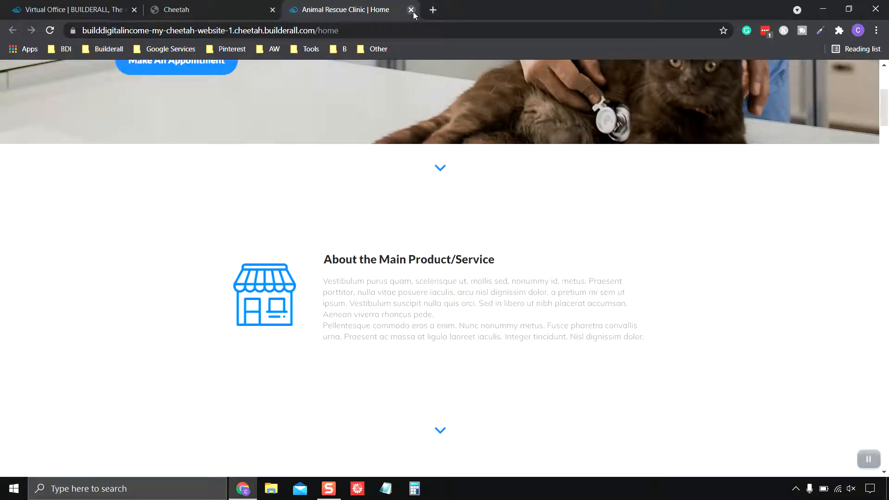
{"action": "left_click", "coordinate": [413, 12]}
Create a new global footer for the site and save it with the name "Main Vet Header"
{"action": "scroll", "coordinate": [487, 241], "scroll_direction": "down", "scroll_amount": 3}
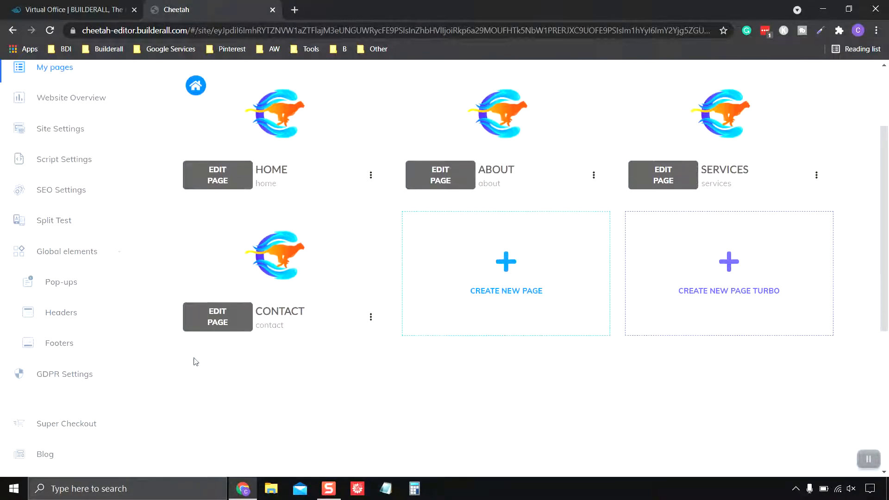
{"action": "scroll", "coordinate": [160, 280], "scroll_direction": "up", "scroll_amount": 3}
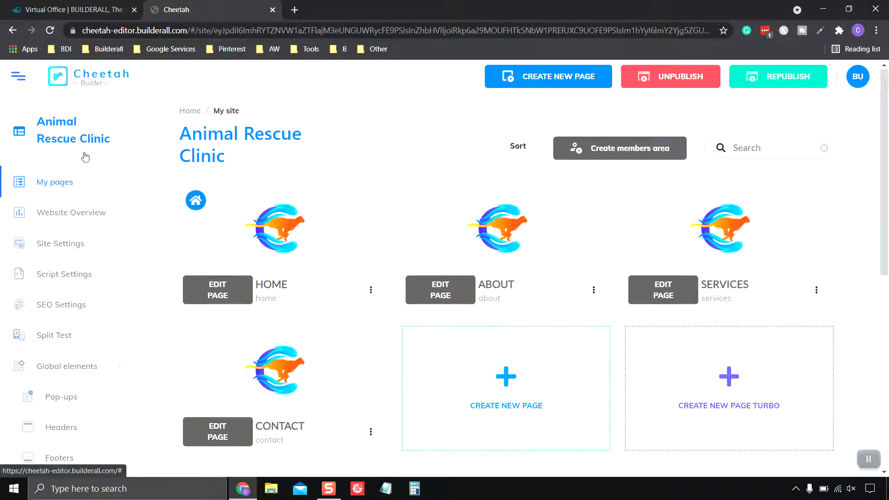
{"action": "scroll", "coordinate": [83, 155], "scroll_direction": "down", "scroll_amount": 2}
{"action": "scroll", "coordinate": [74, 135], "scroll_direction": "down", "scroll_amount": 1}
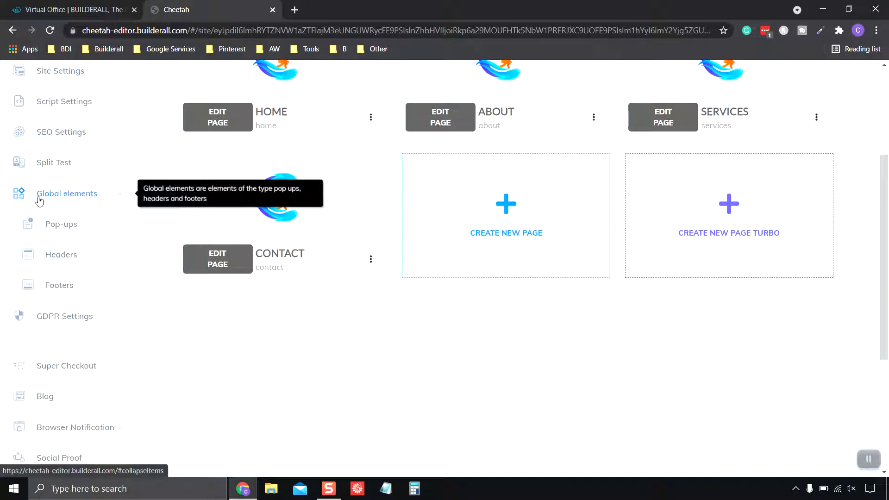
{"action": "left_click", "coordinate": [59, 286]}
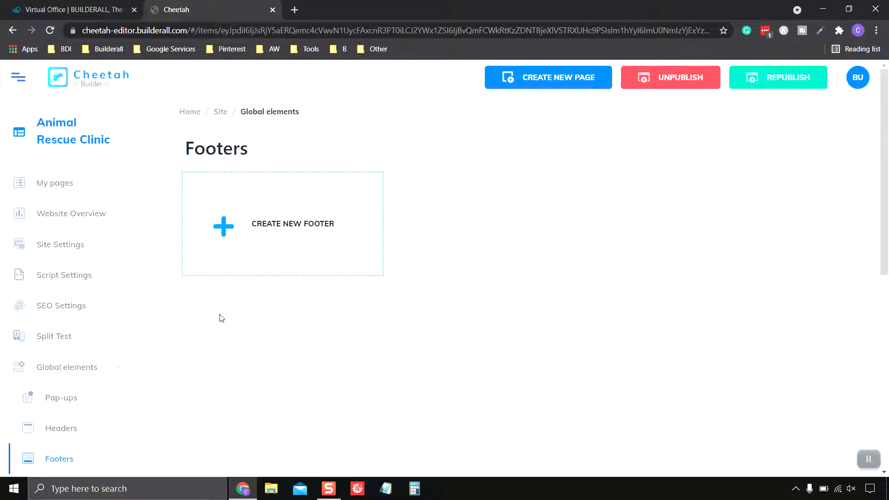
{"action": "left_click", "coordinate": [224, 227]}
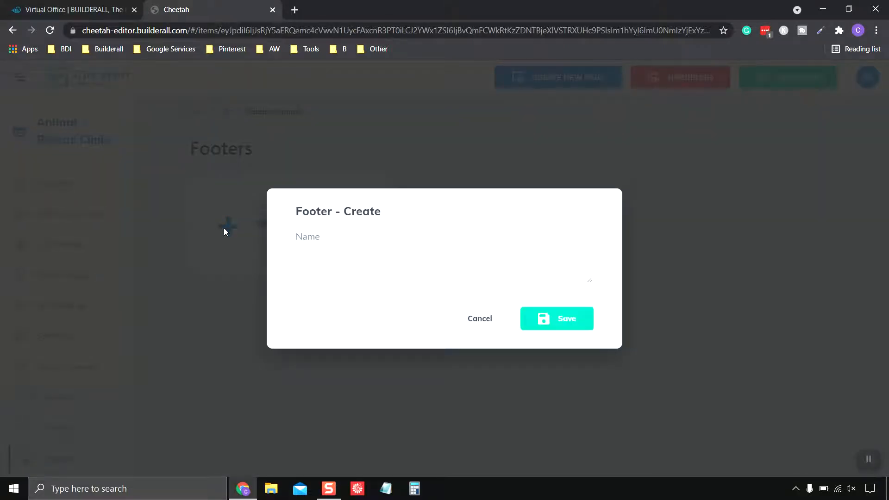
{"action": "left_click", "coordinate": [373, 256]}
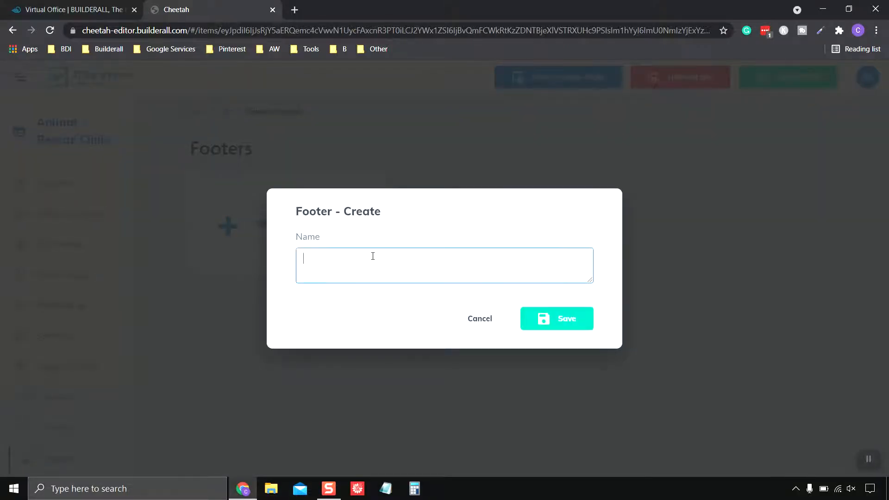
{"action": "type", "text": "Main Vet Header"}
{"action": "left_click", "coordinate": [576, 320]}
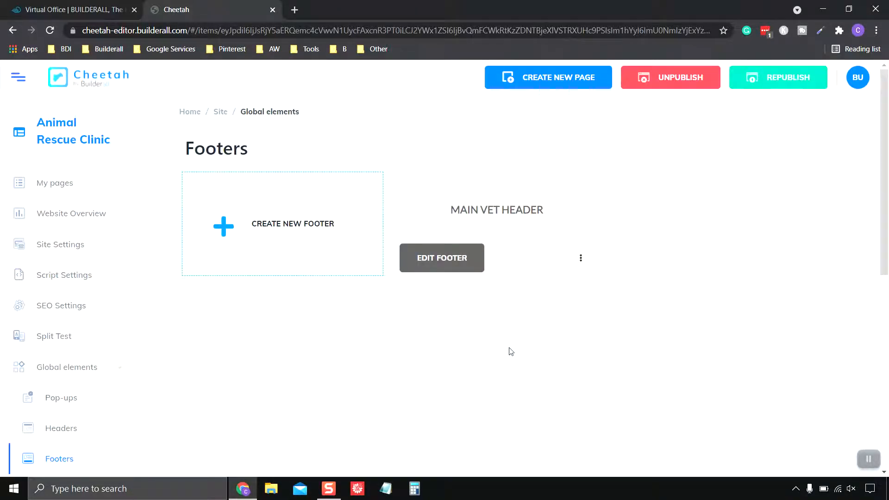
Open the Main Vet Header footer in the editor and bring up the ready-made Footer panel templates
{"action": "left_click", "coordinate": [446, 260]}
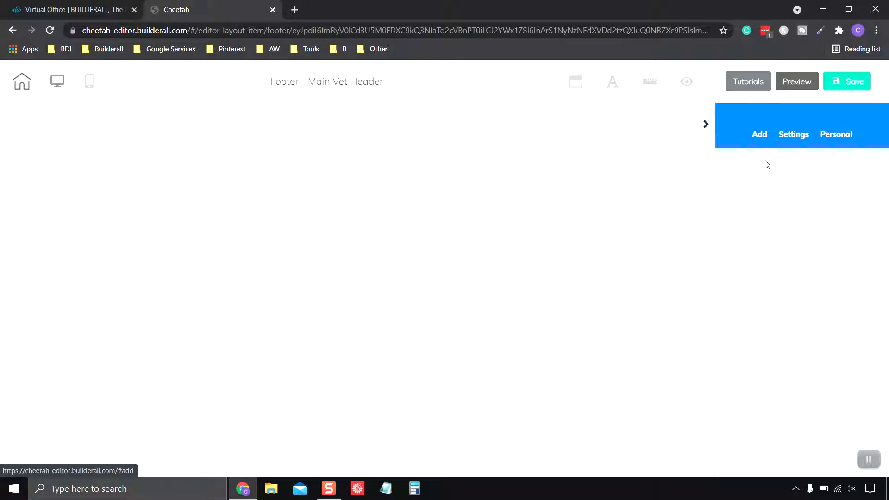
{"action": "left_click", "coordinate": [759, 135]}
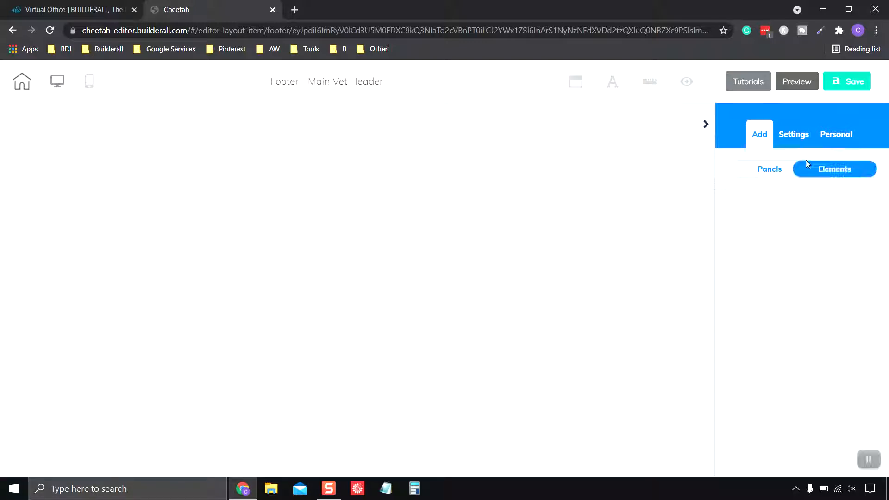
{"action": "left_click", "coordinate": [768, 172]}
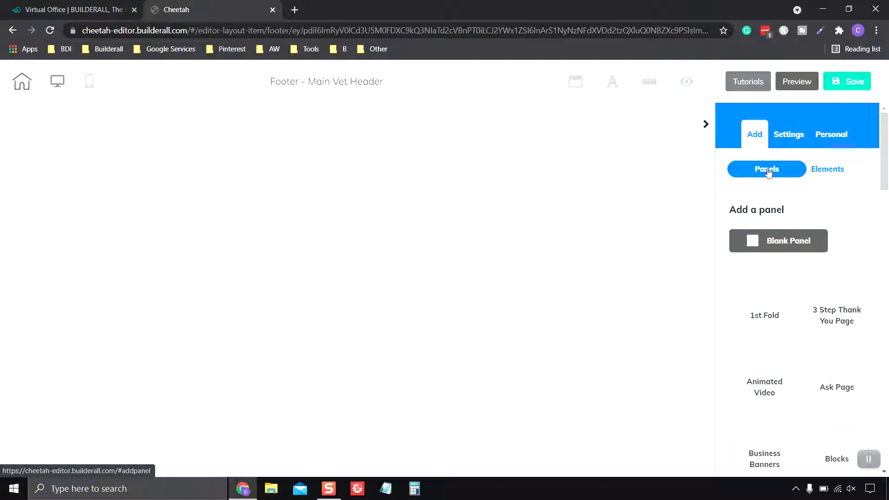
{"action": "scroll", "coordinate": [805, 298], "scroll_direction": "down", "scroll_amount": 5}
{"action": "scroll", "coordinate": [805, 297], "scroll_direction": "down", "scroll_amount": 15}
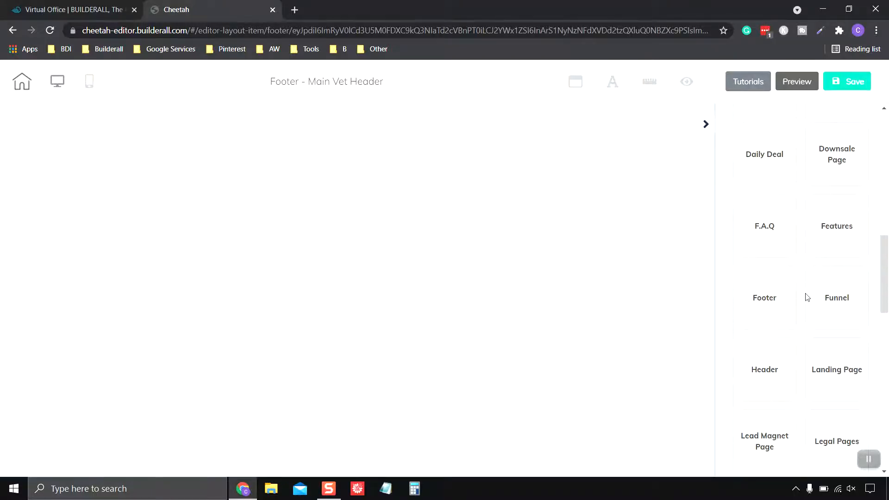
{"action": "scroll", "coordinate": [806, 297], "scroll_direction": "up", "scroll_amount": 2}
{"action": "scroll", "coordinate": [805, 298], "scroll_direction": "up", "scroll_amount": 4}
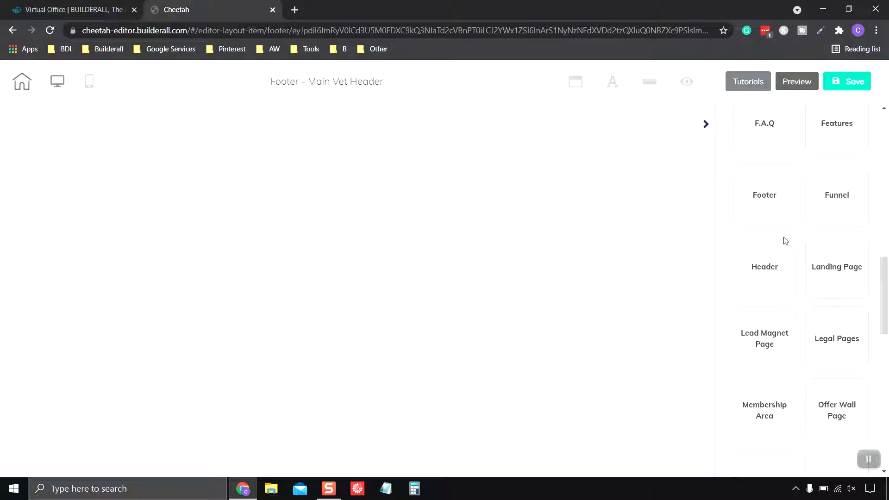
{"action": "left_click", "coordinate": [770, 197]}
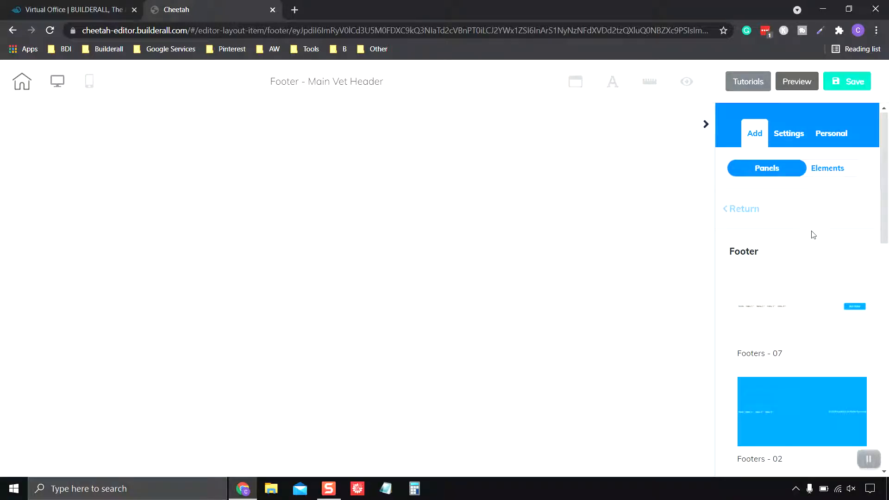
Add the Express Footer template to the blank footer and collapse the template sidebar to see the full width
{"action": "scroll", "coordinate": [811, 232], "scroll_direction": "down", "scroll_amount": 6}
{"action": "scroll", "coordinate": [812, 235], "scroll_direction": "down", "scroll_amount": 10}
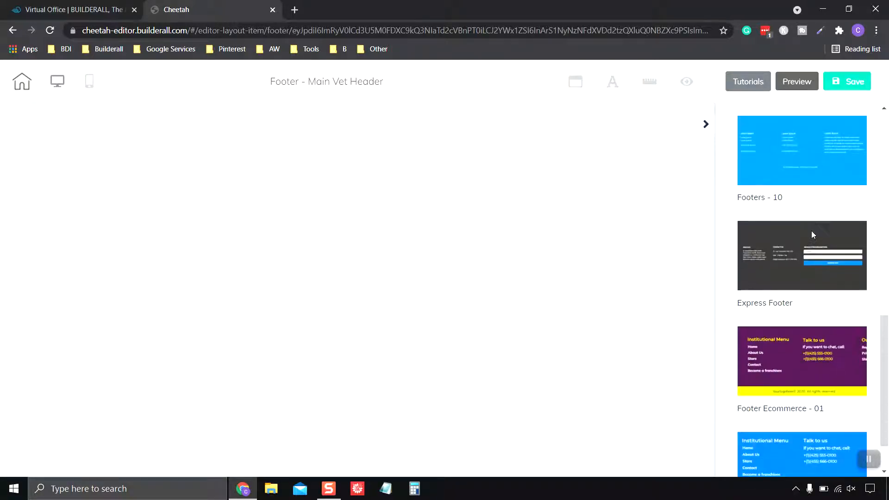
{"action": "scroll", "coordinate": [815, 259], "scroll_direction": "up", "scroll_amount": 4}
{"action": "scroll", "coordinate": [815, 260], "scroll_direction": "down", "scroll_amount": 4}
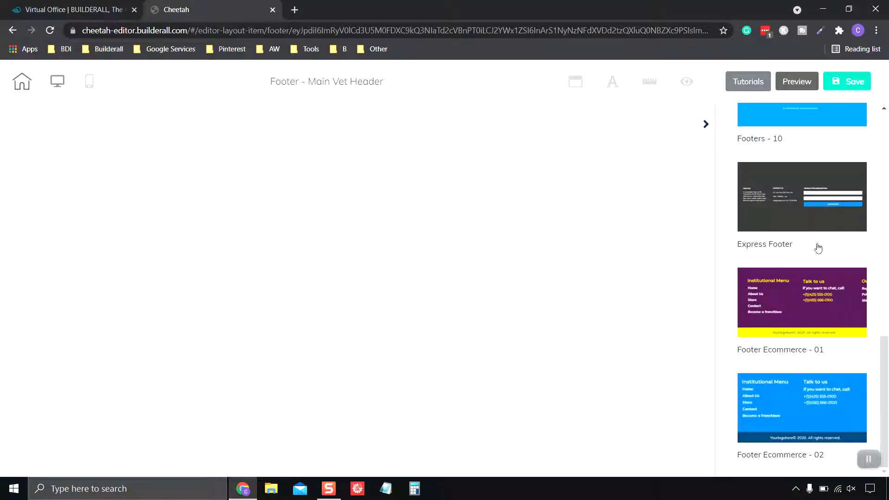
{"action": "left_click", "coordinate": [793, 212]}
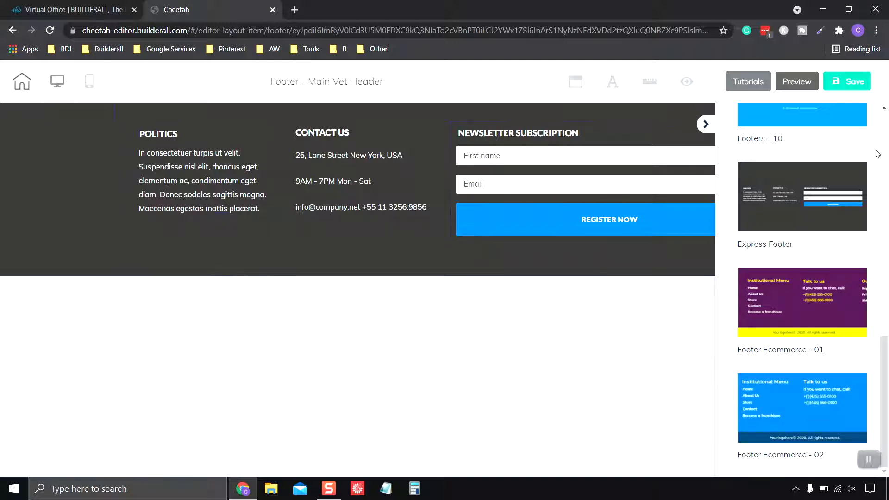
{"action": "left_click", "coordinate": [706, 124]}
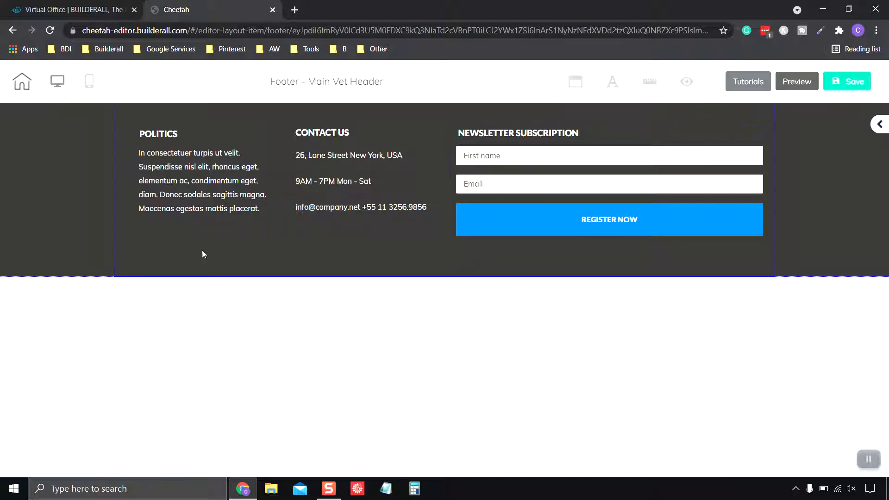
Replace the placeholder paragraph under the POLITICS heading with "Our message is simple. We care about you and your family"
{"action": "left_click", "coordinate": [37, 183]}
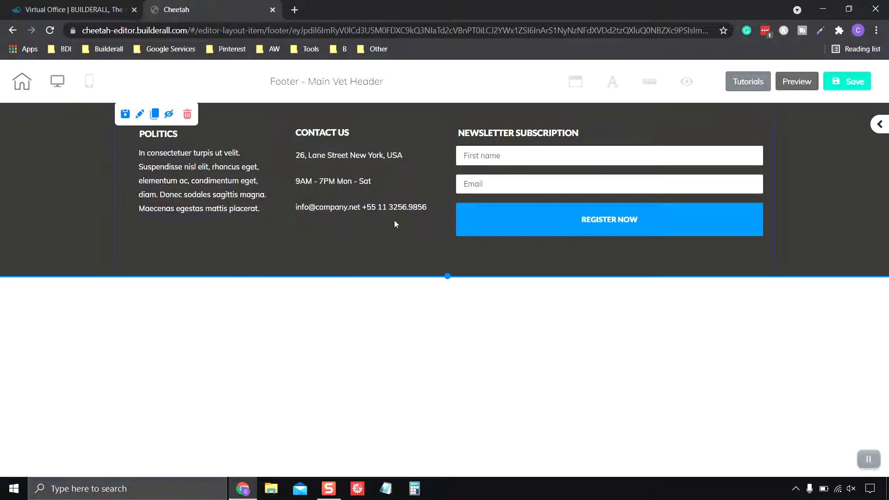
{"action": "left_click", "coordinate": [164, 134]}
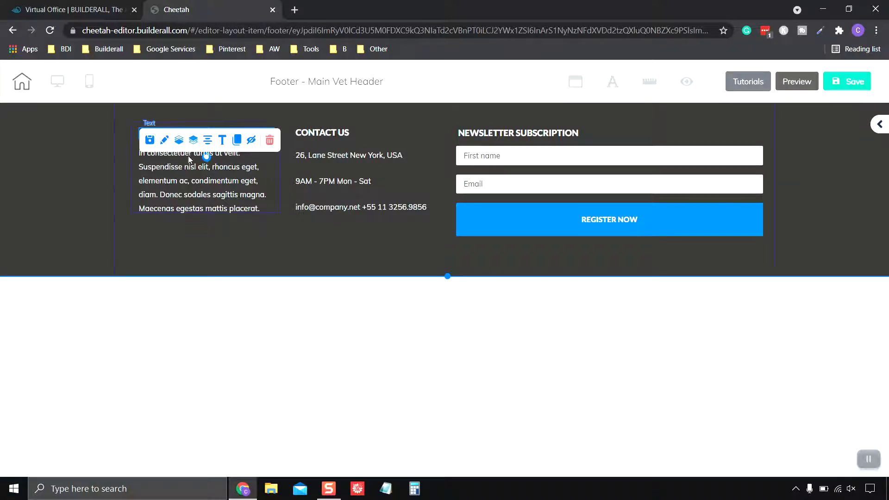
{"action": "double_click", "coordinate": [260, 204]}
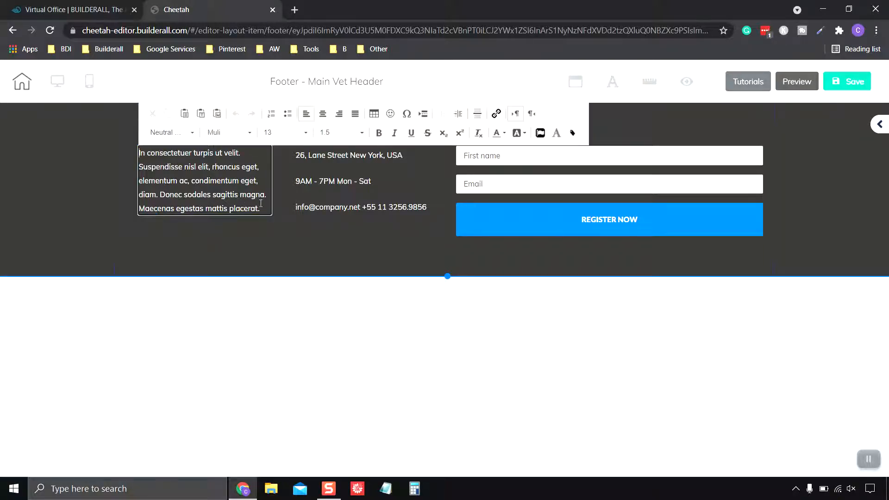
{"action": "left_click_drag", "start_coordinate": [262, 208], "coordinate": [154, 159]}
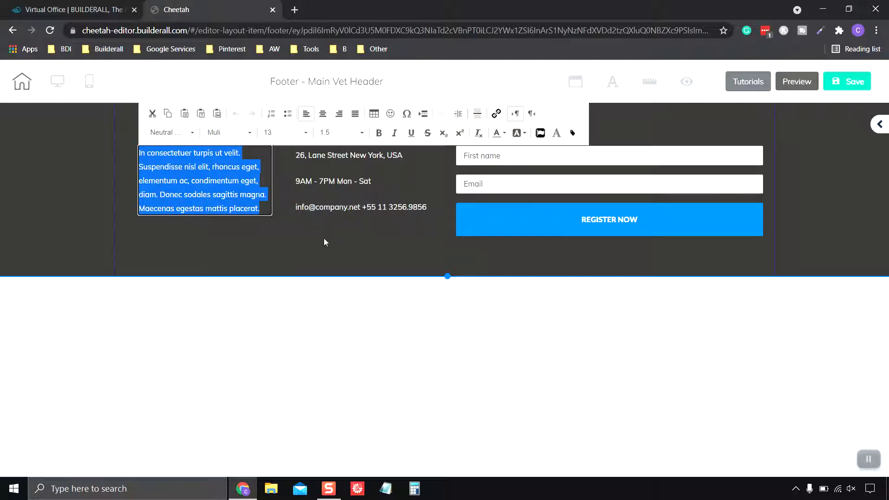
{"action": "type", "text": "Our"}
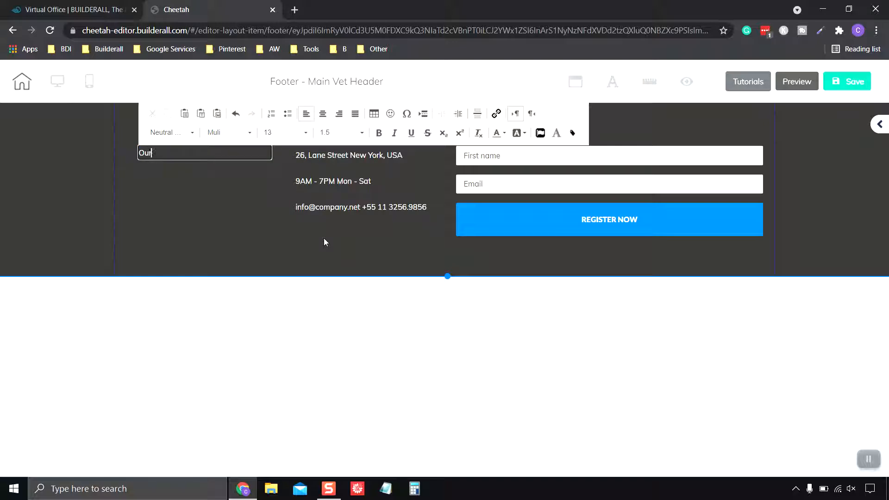
{"action": "type", "text": " message is simple. We care"}
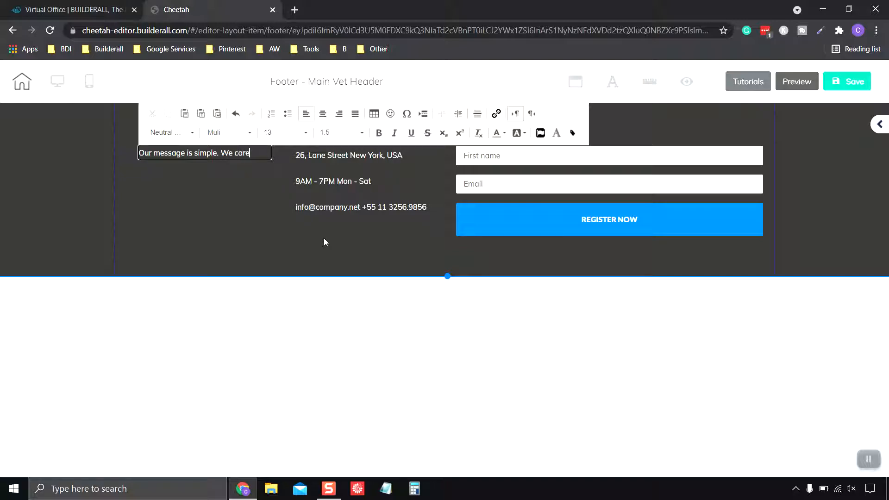
{"action": "type", "text": " about "}
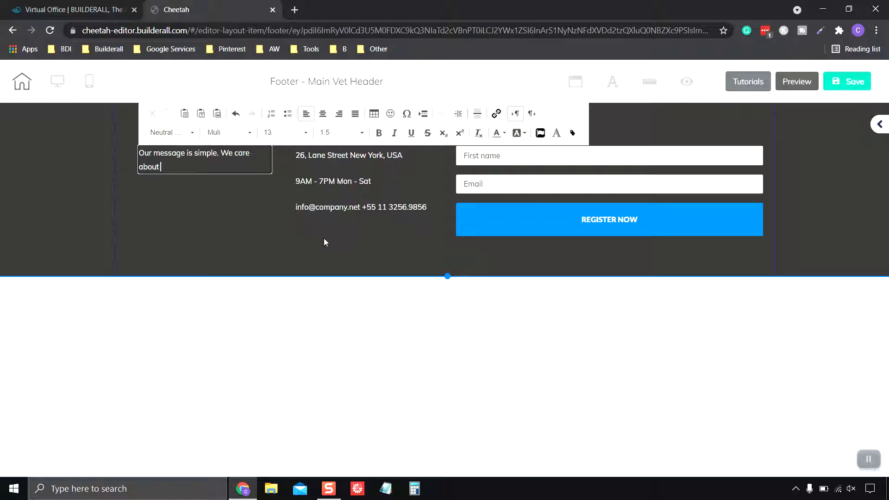
{"action": "type", "text": "you and your gfamily"}
{"action": "key", "text": "BackSpace"}
{"action": "key", "text": "BackSpace"}
{"action": "key", "text": "BackSpace"}
{"action": "key", "text": "BackSpace"}
{"action": "key", "text": "BackSpace"}
{"action": "key", "text": "BackSpace"}
{"action": "key", "text": "BackSpace"}
{"action": "type", "text": "family"}
{"action": "left_click", "coordinate": [246, 198]}
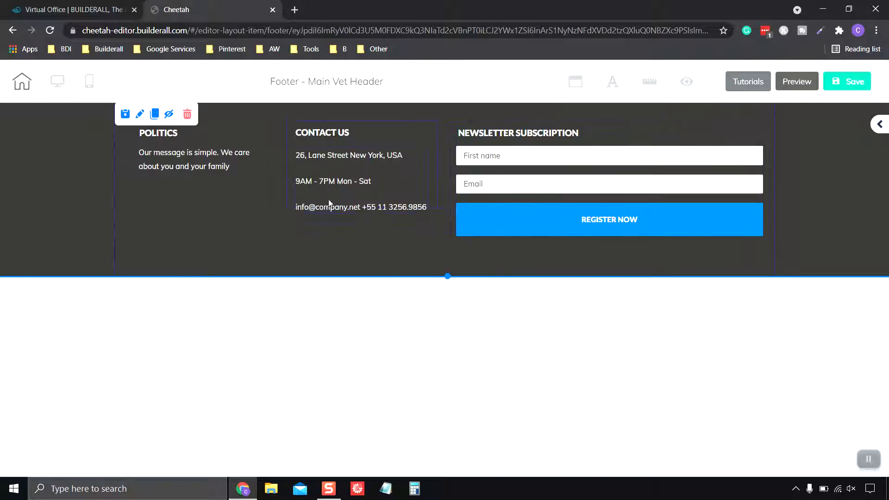
Examine the settings of the CONTACT US heading, including its general options for size and text alignment on mobile
{"action": "left_click", "coordinate": [354, 210]}
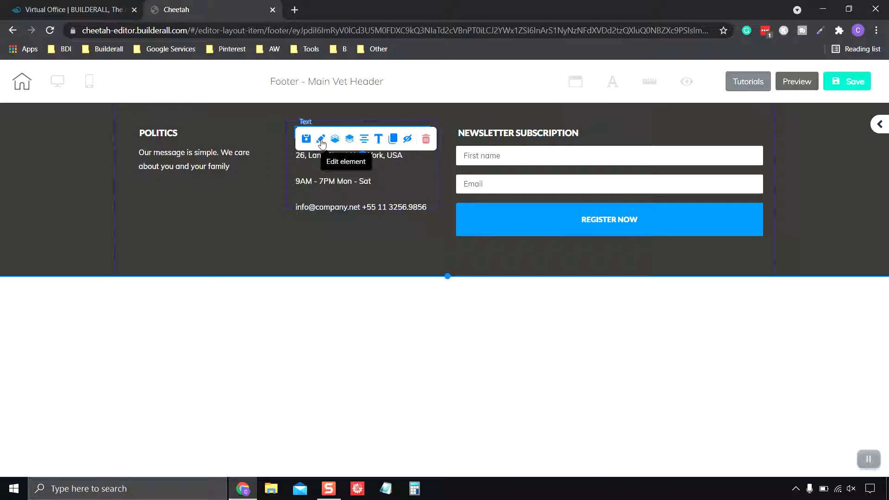
{"action": "left_click", "coordinate": [321, 140]}
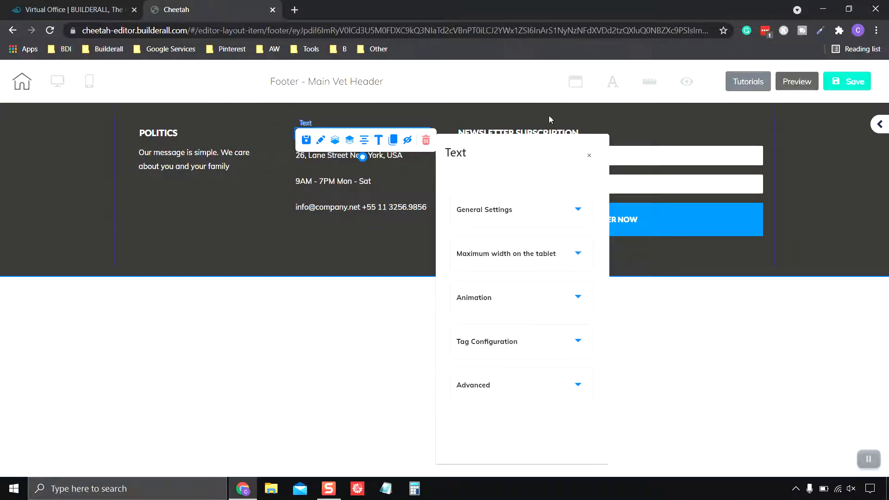
{"action": "left_click", "coordinate": [588, 156]}
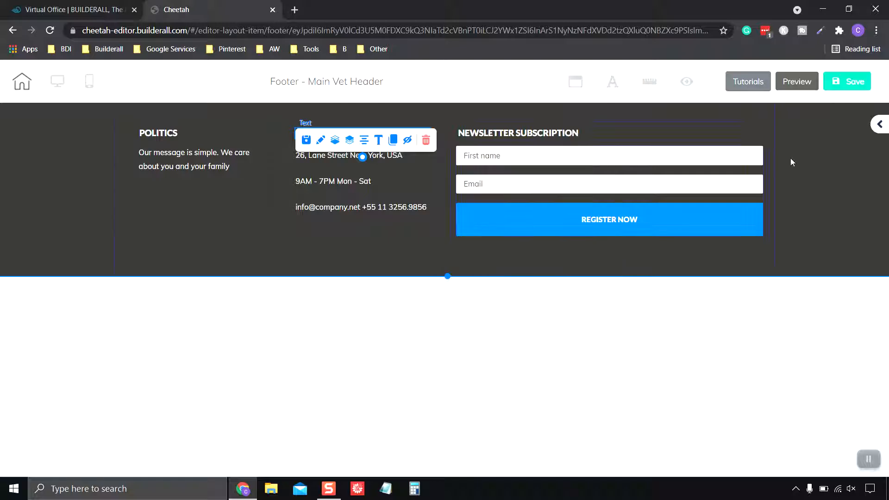
{"action": "left_click", "coordinate": [876, 126]}
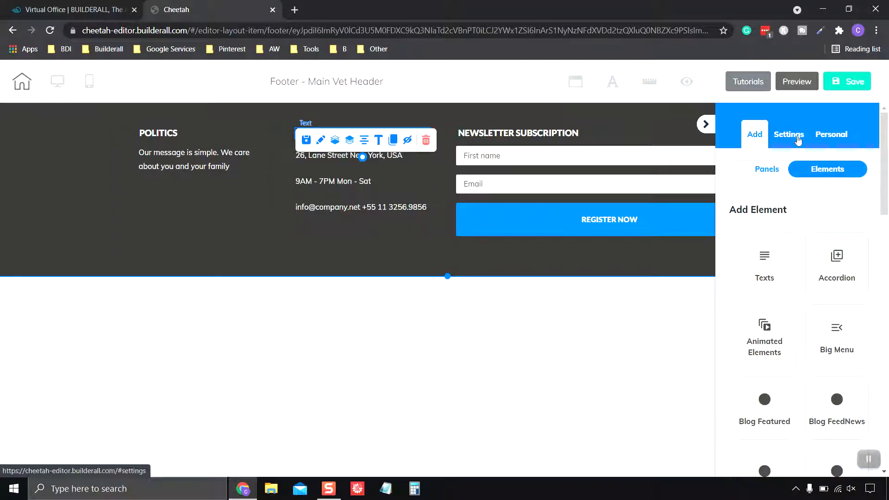
{"action": "left_click", "coordinate": [796, 138]}
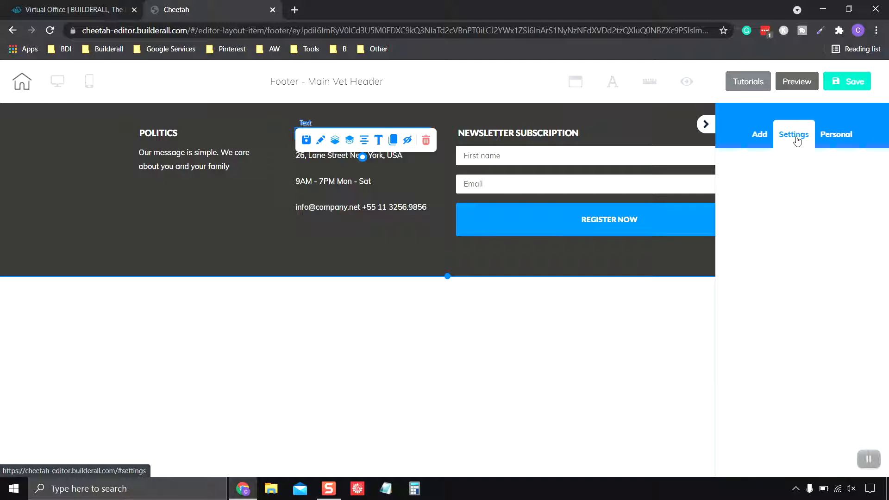
{"action": "left_click", "coordinate": [266, 169]}
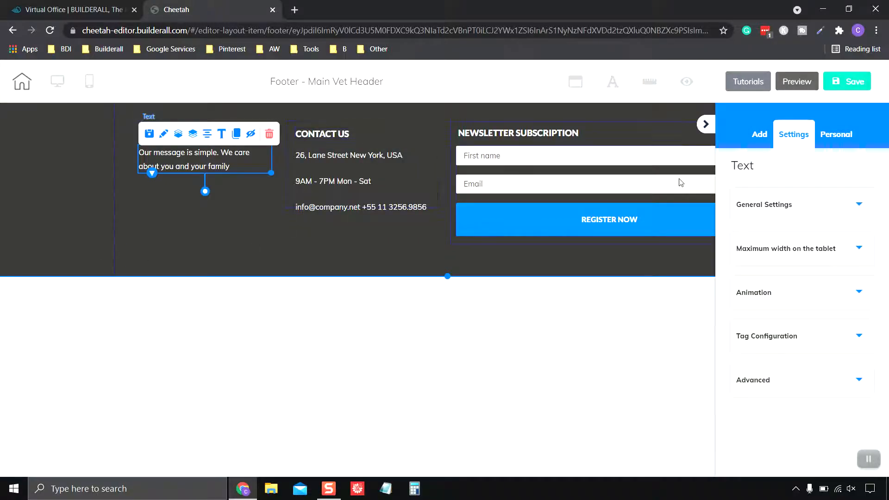
{"action": "left_click", "coordinate": [347, 153]}
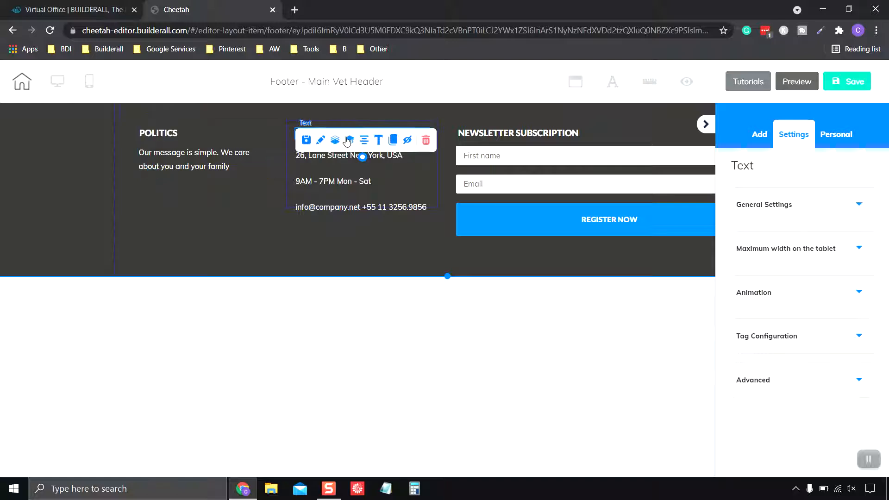
{"action": "left_click", "coordinate": [806, 200]}
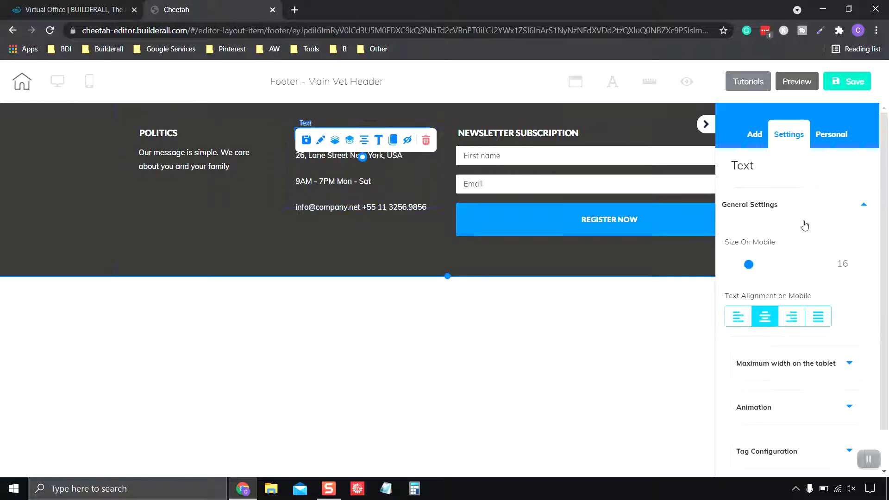
{"action": "scroll", "coordinate": [803, 215], "scroll_direction": "down", "scroll_amount": 1}
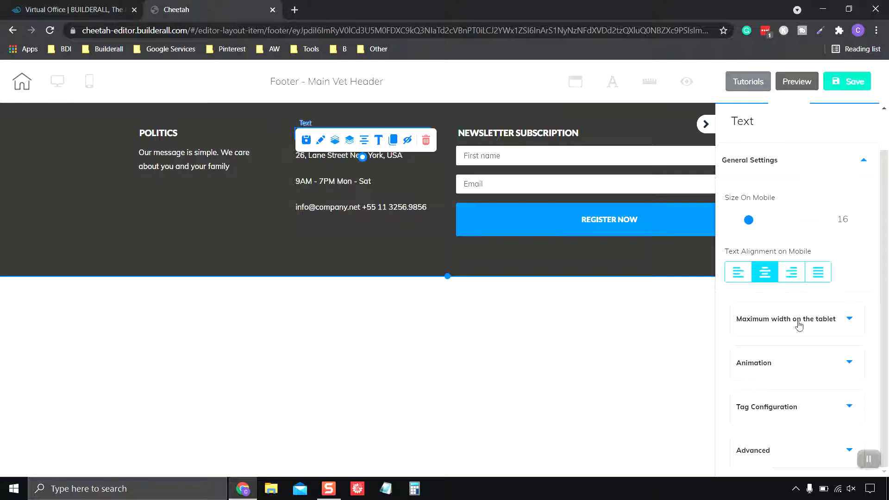
{"action": "scroll", "coordinate": [798, 326], "scroll_direction": "up", "scroll_amount": 1}
{"action": "left_click", "coordinate": [863, 205]}
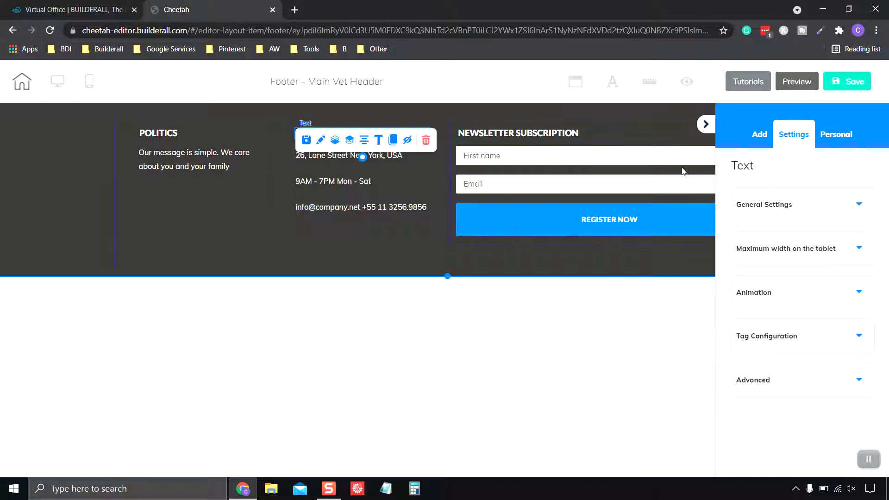
Add the line "10PPM - 5PM - Sundays" below the Monday to Saturday opening hours in the contact text
{"action": "double_click", "coordinate": [372, 182]}
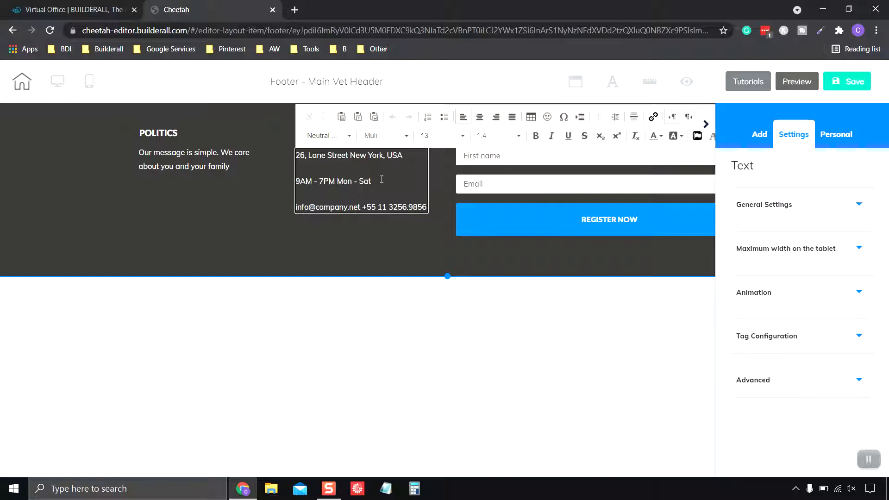
{"action": "key", "text": "Return"}
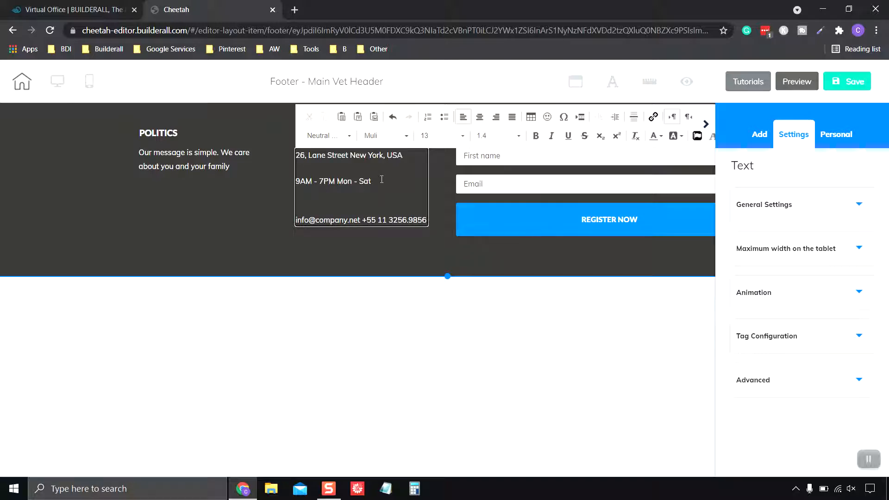
{"action": "type", "text": "10"}
{"action": "type", "text": "PKM"}
{"action": "key", "text": "BackSpace"}
{"action": "type", "text": "M - 5PM - Sunsays"}
{"action": "key", "text": "BackSpace"}
{"action": "key", "text": "BackSpace"}
{"action": "type", "text": "days"}
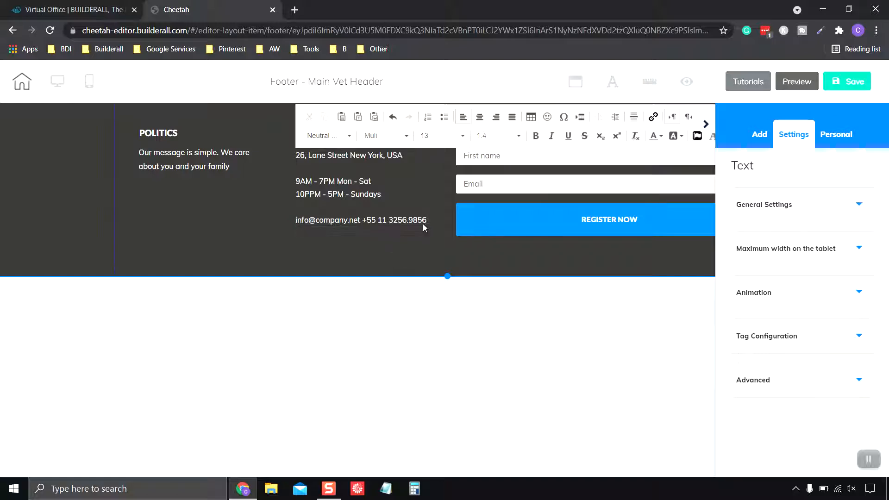
{"action": "left_click", "coordinate": [301, 225]}
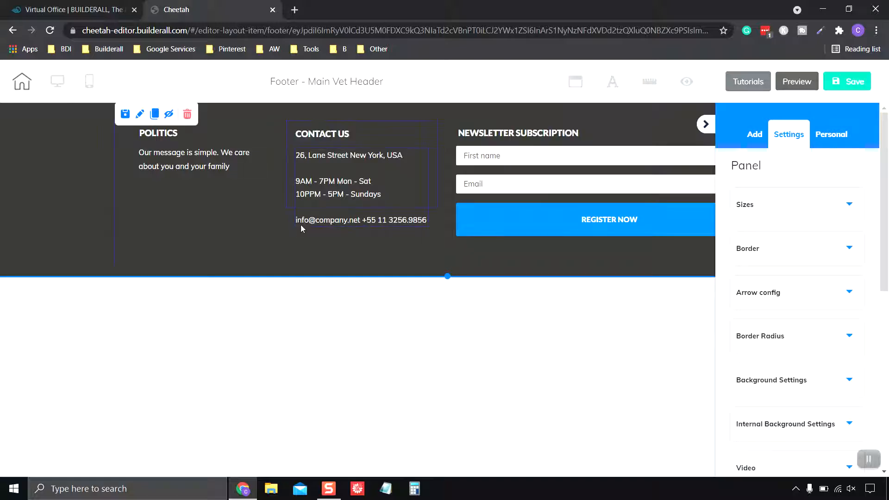
Move the phone number in the contact text to its own line, with a blank line separating it from the e-mail address
{"action": "left_click", "coordinate": [364, 224]}
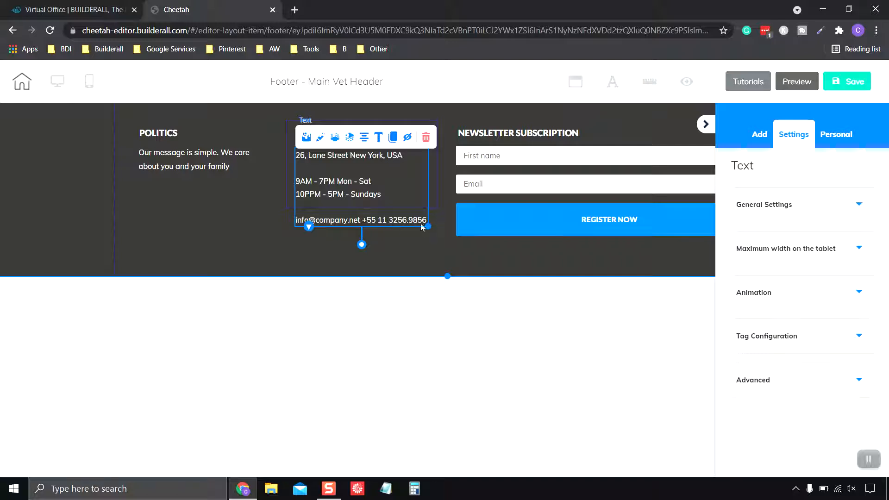
{"action": "double_click", "coordinate": [392, 209]}
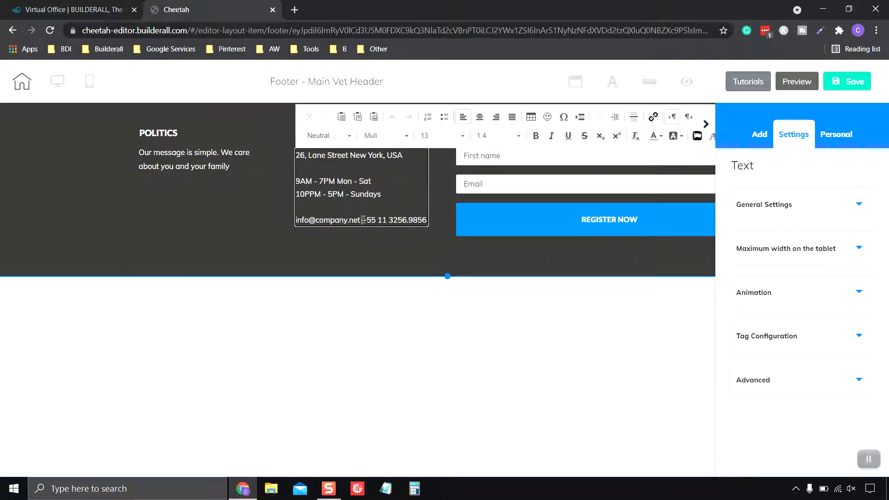
{"action": "key", "text": "Return"}
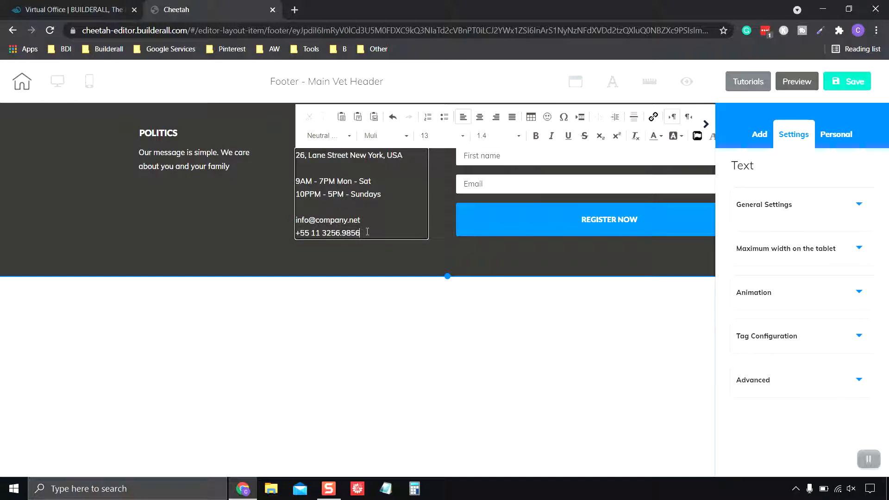
{"action": "left_click", "coordinate": [366, 217]}
{"action": "key", "text": "Return"}
{"action": "left_click", "coordinate": [362, 246]}
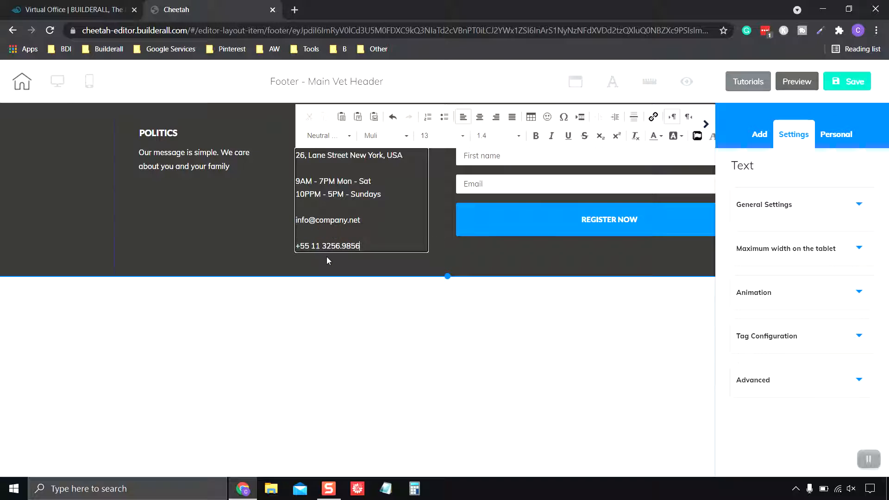
Replace the placeholder phone number in the contact text with the clinic's phone number and finish editing the text
{"action": "key", "text": "BackSpace"}
{"action": "key", "text": "BackSpace"}
{"action": "key", "text": "BackSpace"}
{"action": "key", "text": "BackSpace"}
{"action": "type", "text": "67"}
{"action": "key", "text": "BackSpace"}
{"action": "left_click", "coordinate": [265, 226]}
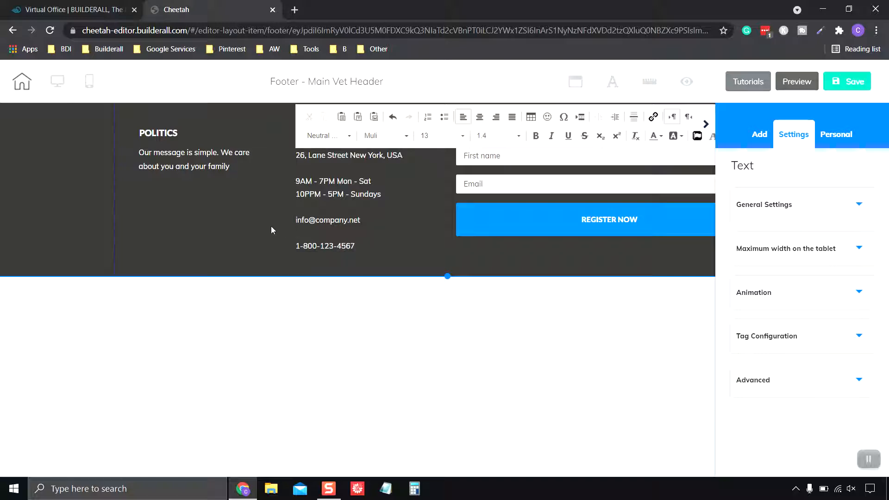
{"action": "left_click", "coordinate": [541, 250]}
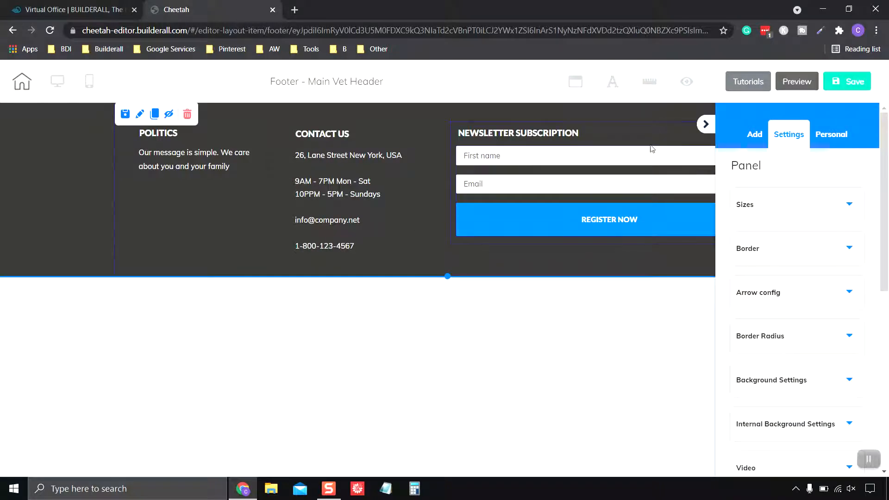
Delete the whole NEWSLETTER SUBSCRIPTION box with its form from the footer
{"action": "left_click", "coordinate": [596, 160]}
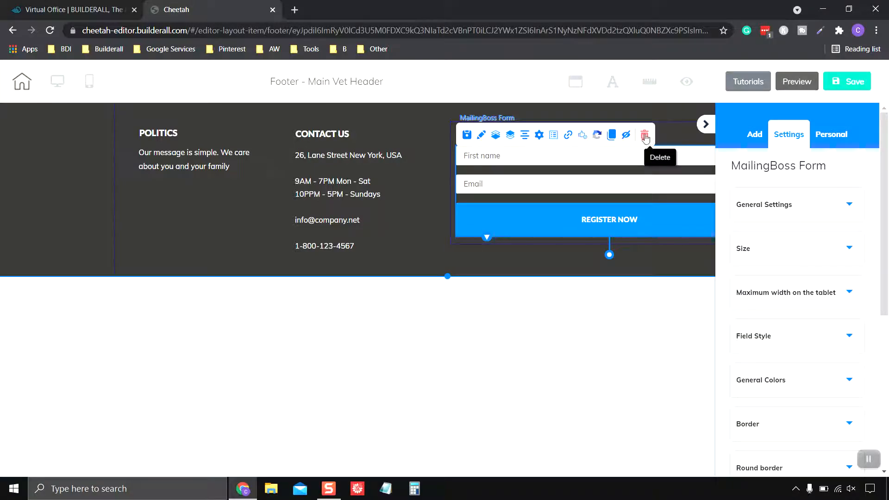
{"action": "left_click", "coordinate": [435, 176]}
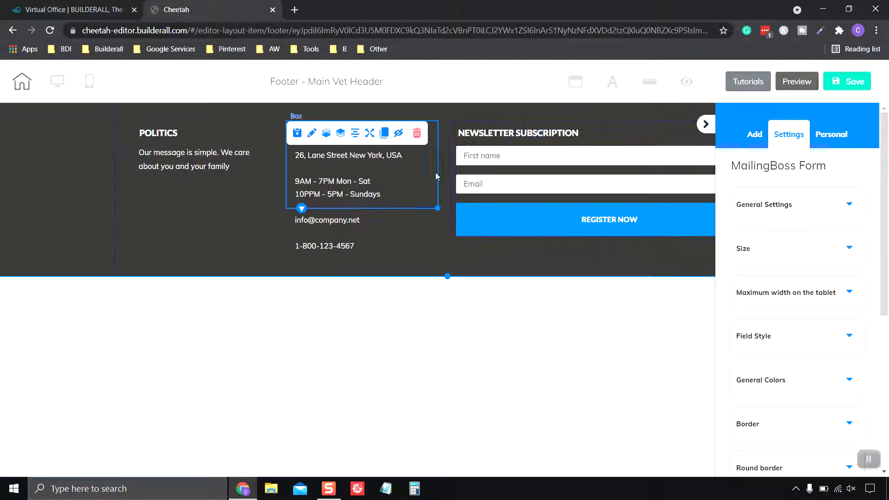
{"action": "left_click", "coordinate": [600, 121]}
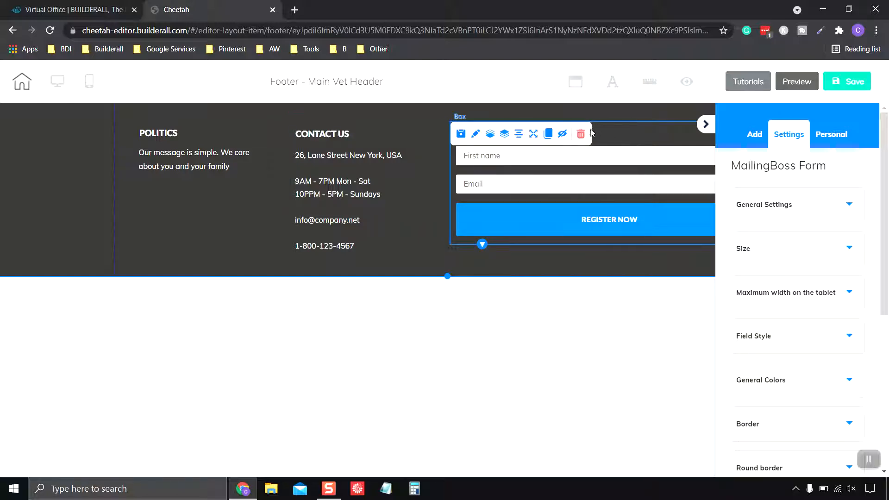
{"action": "left_click", "coordinate": [580, 134]}
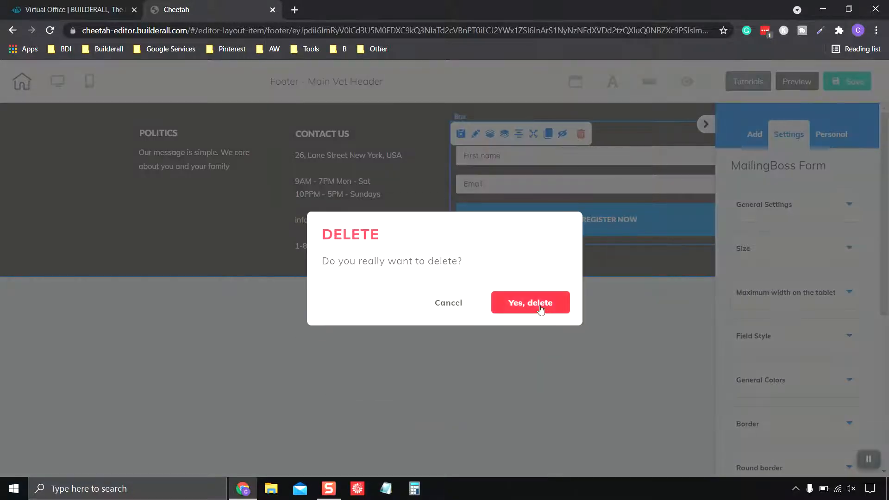
{"action": "left_click", "coordinate": [541, 310]}
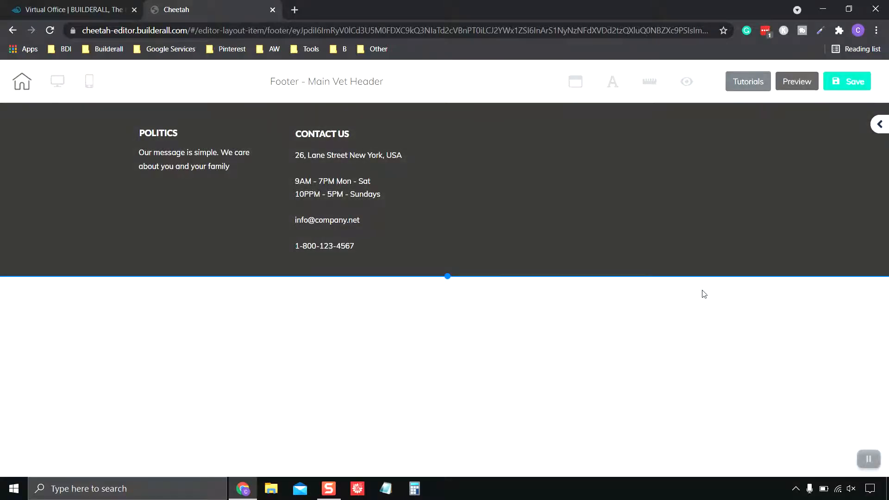
Try to add the Social Bars element with Facebook, Twitter, Instagram and LinkedIn icons to the empty area of the footer
{"action": "left_click", "coordinate": [878, 130]}
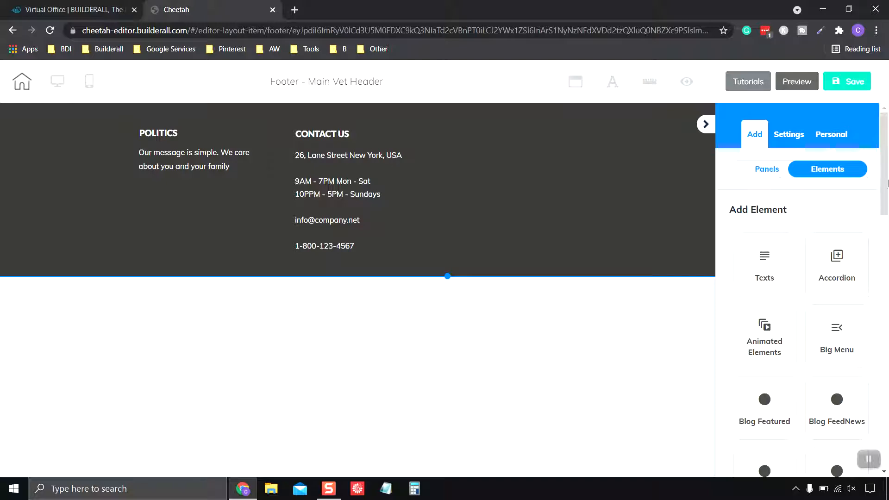
{"action": "scroll", "coordinate": [815, 275], "scroll_direction": "down", "scroll_amount": 3}
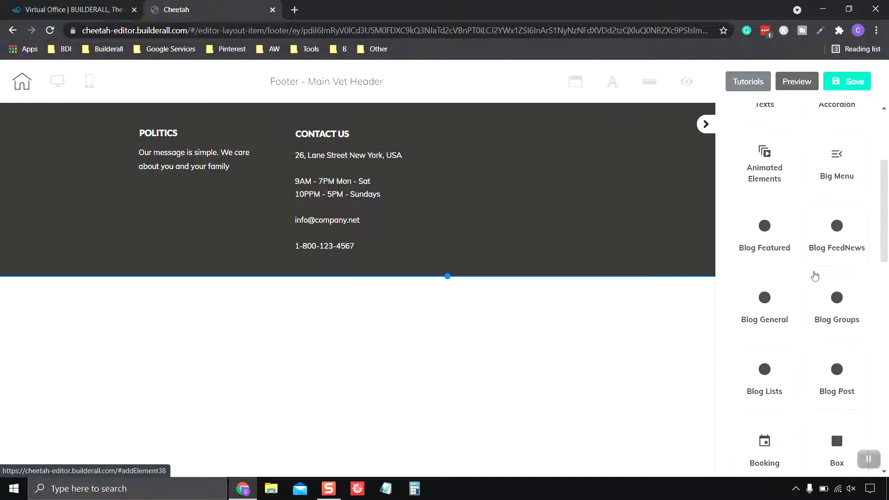
{"action": "scroll", "coordinate": [815, 275], "scroll_direction": "down", "scroll_amount": 3}
{"action": "scroll", "coordinate": [815, 275], "scroll_direction": "down", "scroll_amount": 4}
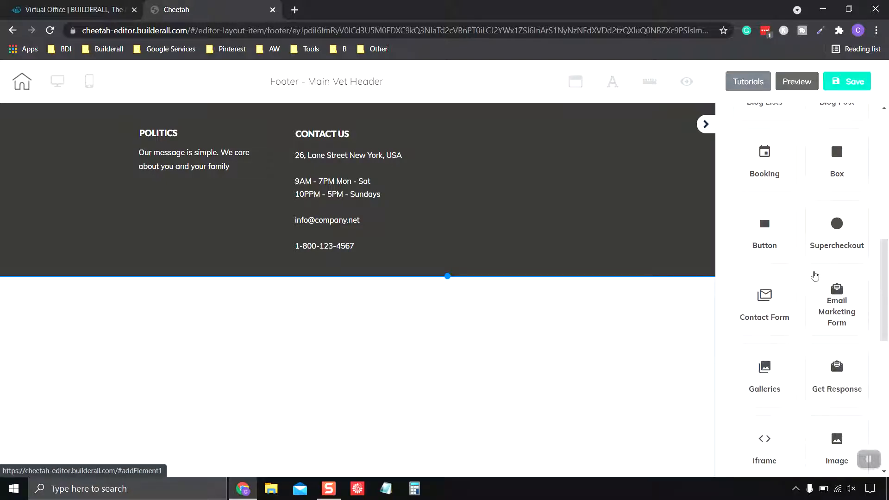
{"action": "scroll", "coordinate": [816, 275], "scroll_direction": "down", "scroll_amount": 3}
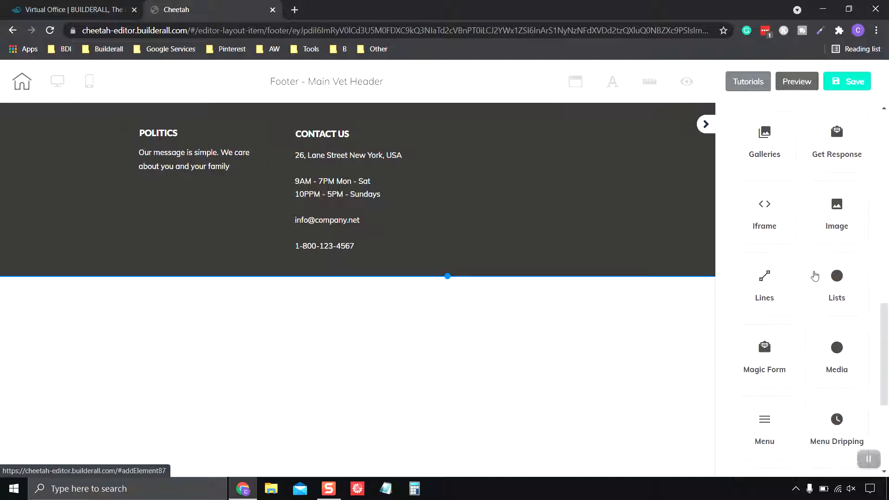
{"action": "scroll", "coordinate": [816, 275], "scroll_direction": "down", "scroll_amount": 1}
{"action": "scroll", "coordinate": [814, 275], "scroll_direction": "down", "scroll_amount": 2}
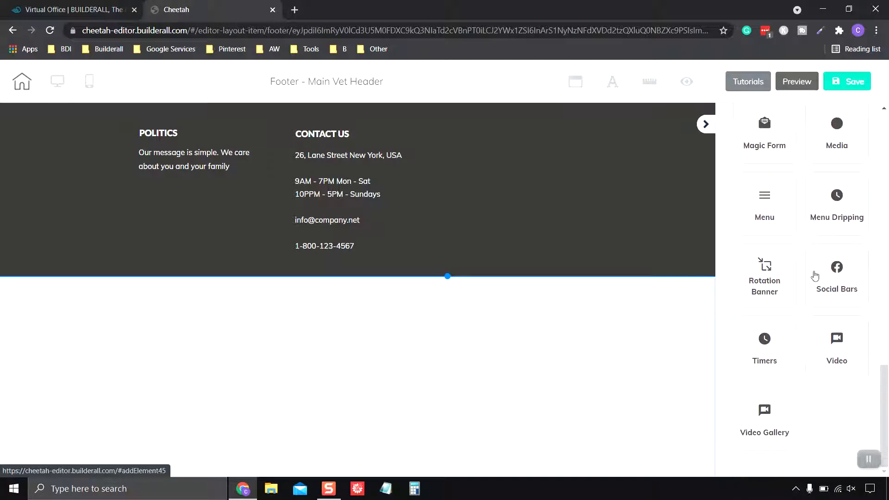
{"action": "left_click", "coordinate": [842, 283]}
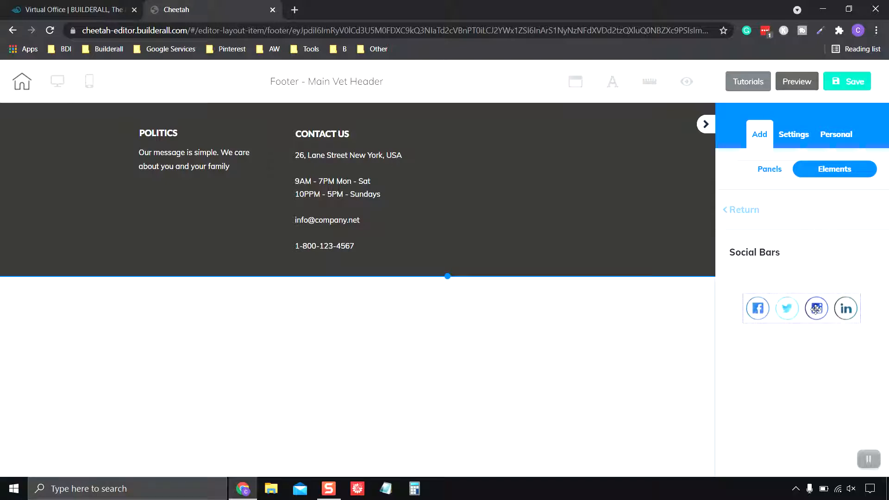
{"action": "left_click_drag", "start_coordinate": [815, 309], "coordinate": [593, 190]}
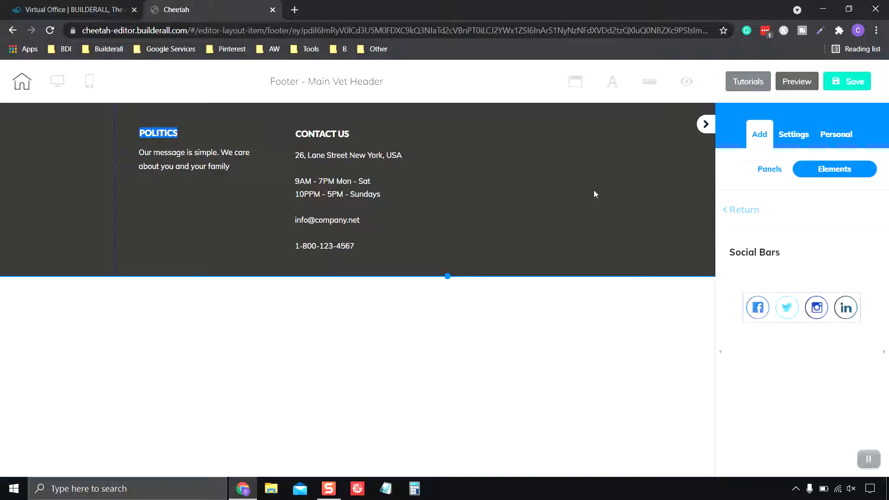
{"action": "left_click", "coordinate": [799, 313]}
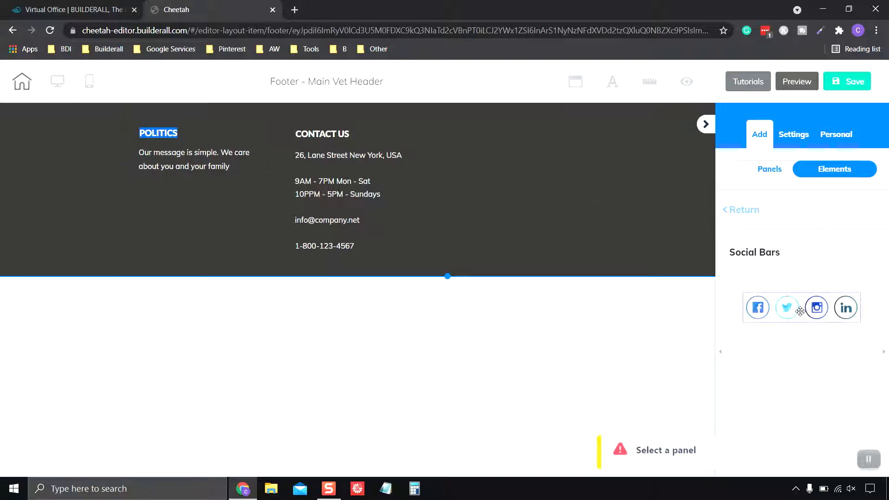
Select the footer panel and add the Social Bars element with Facebook, Twitter, Instagram and LinkedIn icons to its empty area
{"action": "left_click", "coordinate": [622, 237]}
{"action": "left_click", "coordinate": [807, 311]}
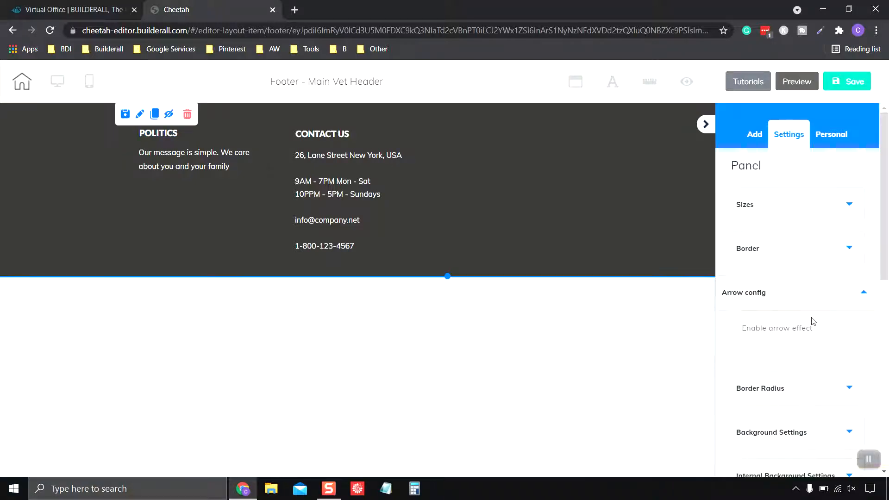
{"action": "left_click", "coordinate": [753, 135]}
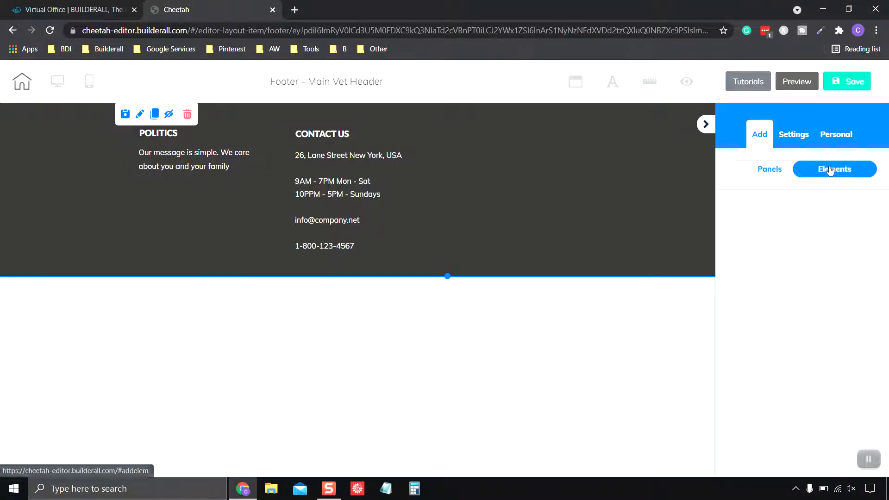
{"action": "left_click", "coordinate": [830, 171]}
{"action": "left_click_drag", "start_coordinate": [789, 311], "coordinate": [577, 218]}
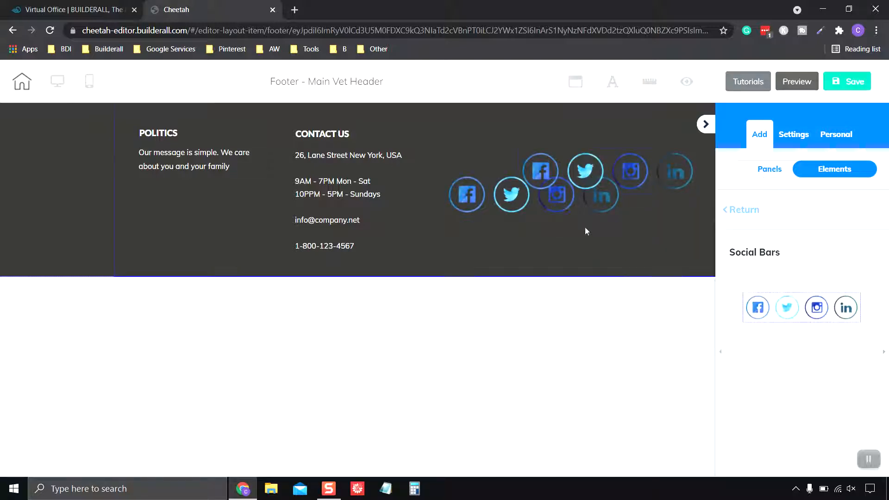
Delete the upper of the two overlapping Social Bar elements from the footer
{"action": "left_click", "coordinate": [587, 168]}
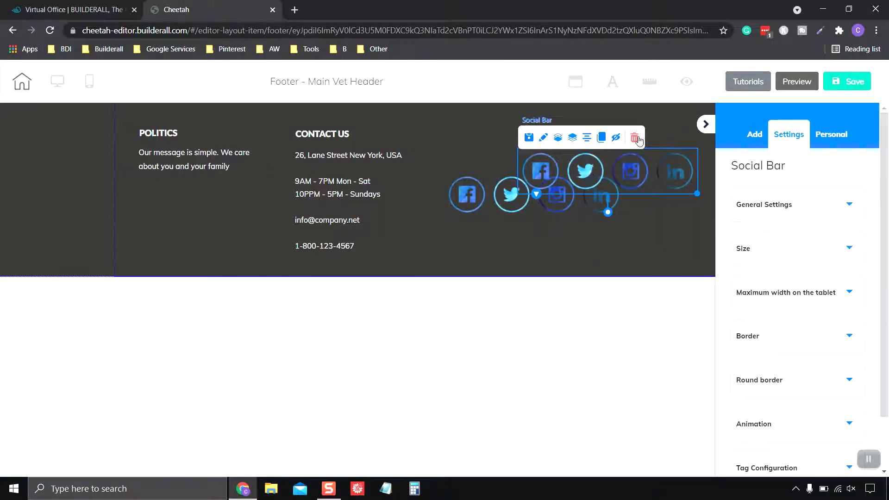
{"action": "key", "text": "Delete"}
{"action": "left_click", "coordinate": [530, 303]}
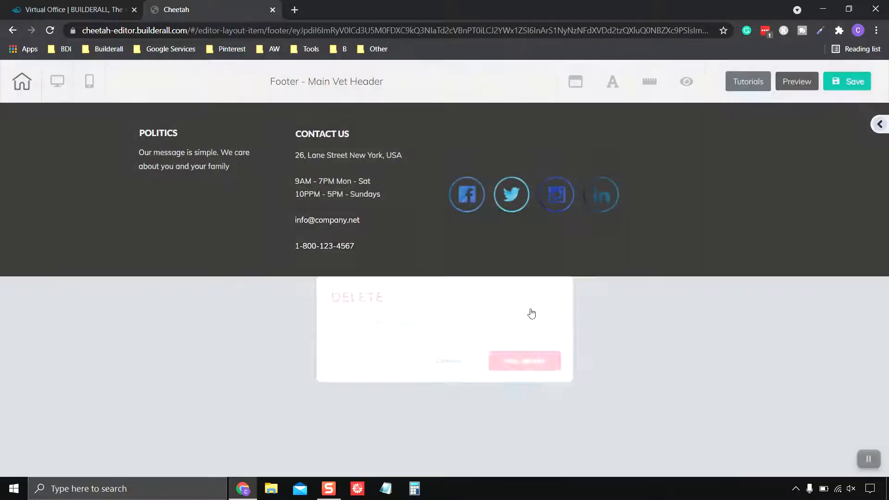
Move the remaining Social Bar up and to the right, near the footer's top edge, and keep it selected
{"action": "left_click_drag", "start_coordinate": [562, 199], "coordinate": [608, 161]}
{"action": "left_click", "coordinate": [665, 235]}
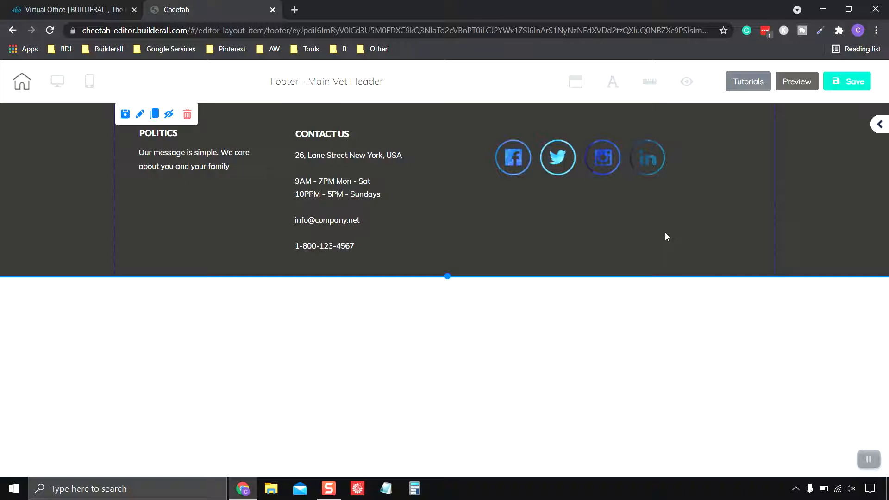
{"action": "left_click", "coordinate": [613, 172]}
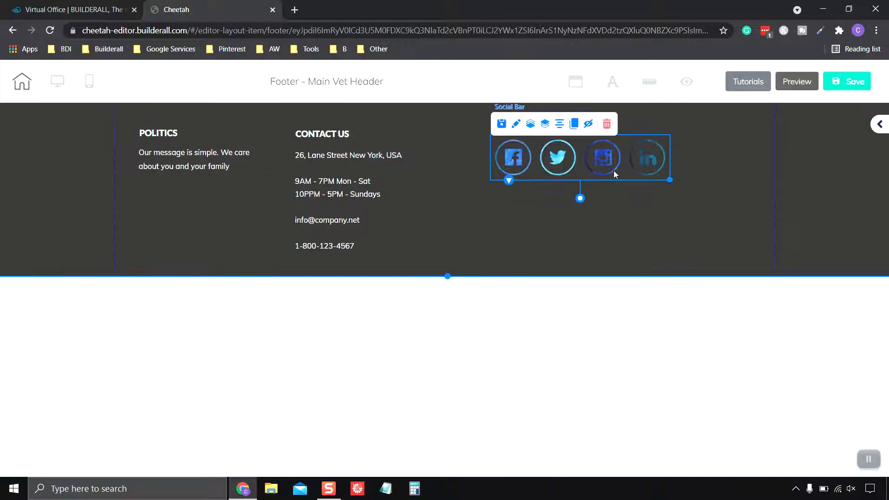
Examine the Social Bar's general settings for the display, link and image options of each social network
{"action": "left_click", "coordinate": [880, 124]}
{"action": "left_click", "coordinate": [801, 140]}
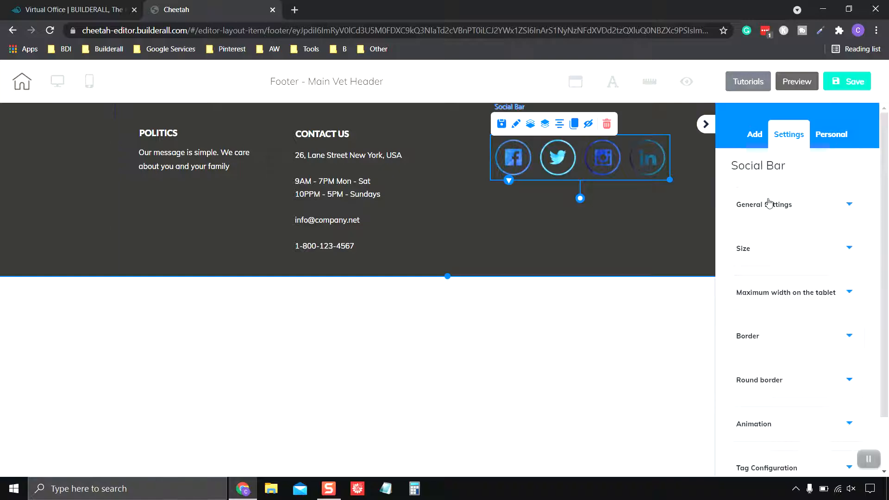
{"action": "left_click", "coordinate": [832, 204]}
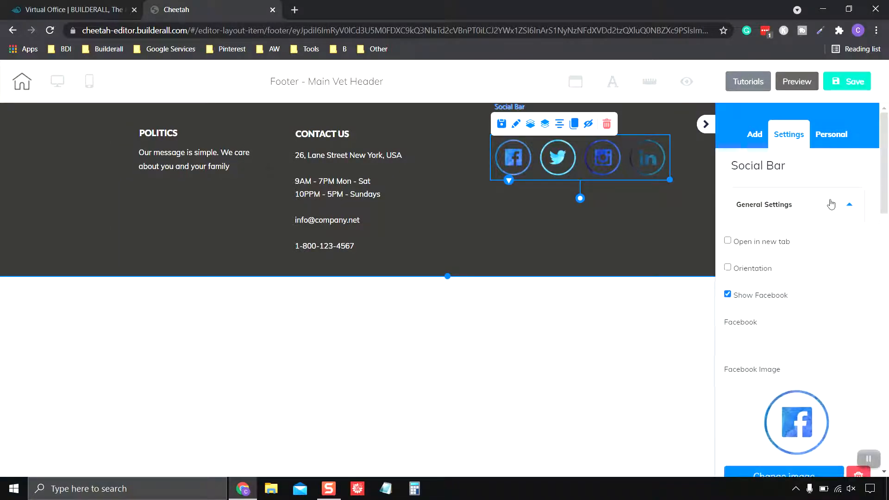
{"action": "left_click", "coordinate": [831, 205]}
{"action": "scroll", "coordinate": [819, 256], "scroll_direction": "down", "scroll_amount": 2}
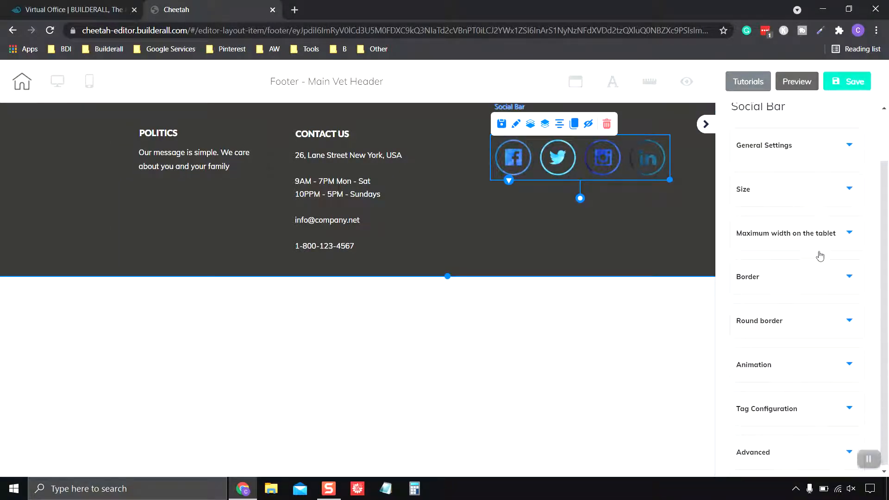
{"action": "scroll", "coordinate": [799, 391], "scroll_direction": "up", "scroll_amount": 2}
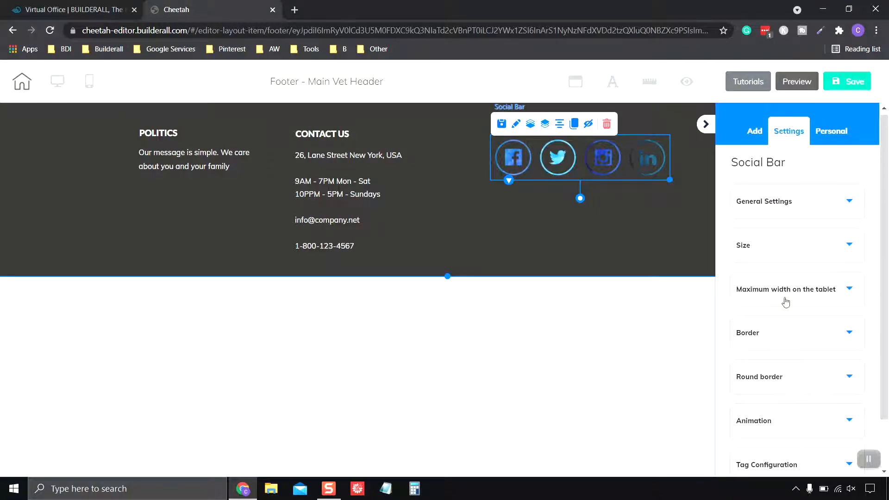
{"action": "left_click", "coordinate": [814, 208]}
{"action": "scroll", "coordinate": [825, 255], "scroll_direction": "down", "scroll_amount": 6}
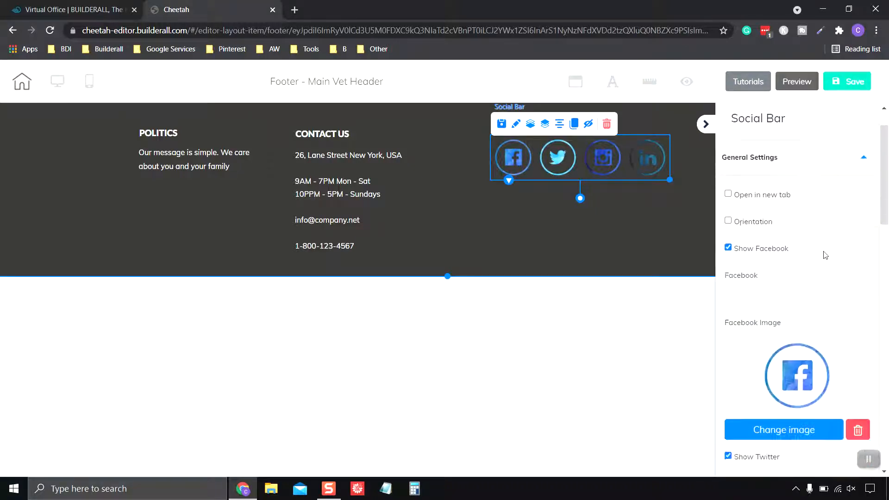
{"action": "scroll", "coordinate": [824, 252], "scroll_direction": "down", "scroll_amount": 1}
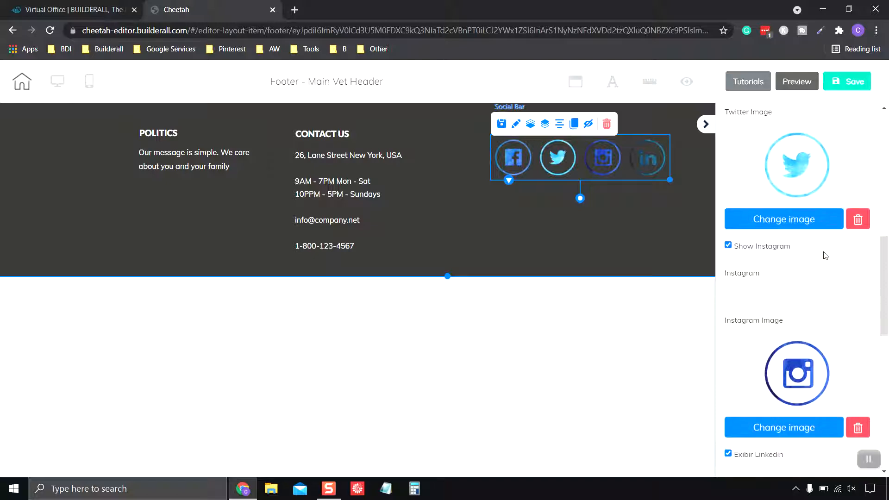
{"action": "scroll", "coordinate": [825, 256], "scroll_direction": "down", "scroll_amount": 1}
{"action": "scroll", "coordinate": [823, 230], "scroll_direction": "up", "scroll_amount": 3}
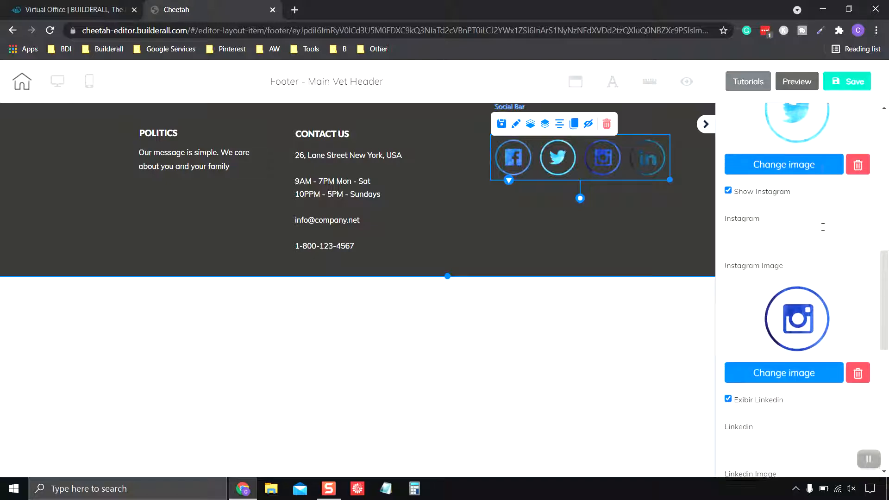
View the image library for replacing the Twitter icon and leave it without choosing an image
{"action": "left_click", "coordinate": [807, 335]}
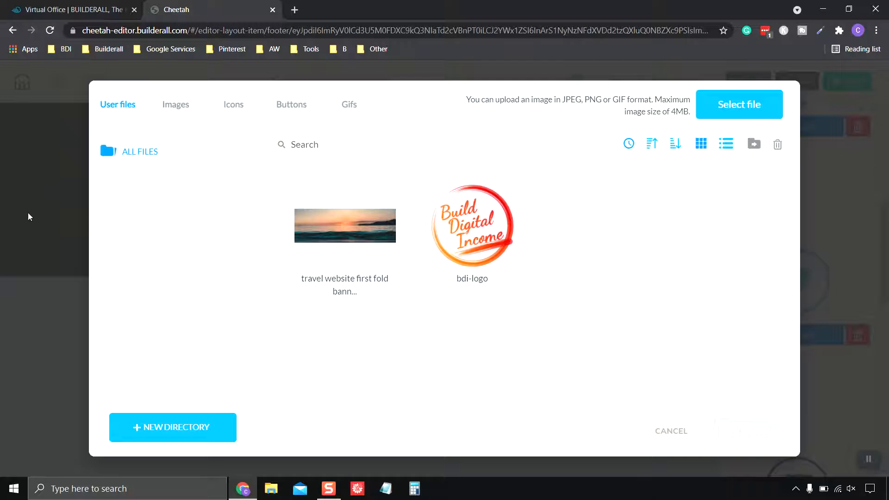
{"action": "left_click", "coordinate": [671, 433]}
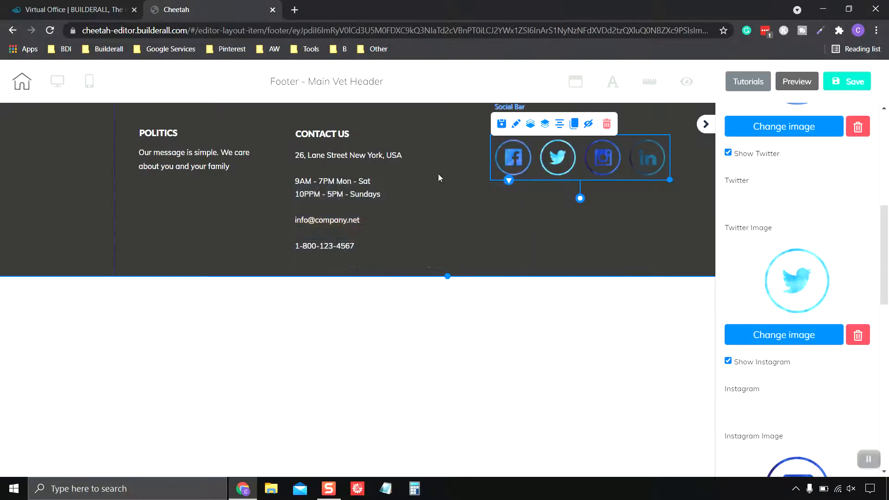
{"action": "scroll", "coordinate": [825, 339], "scroll_direction": "down", "scroll_amount": 6}
{"action": "left_click", "coordinate": [827, 339]}
{"action": "scroll", "coordinate": [827, 338], "scroll_direction": "up", "scroll_amount": 8}
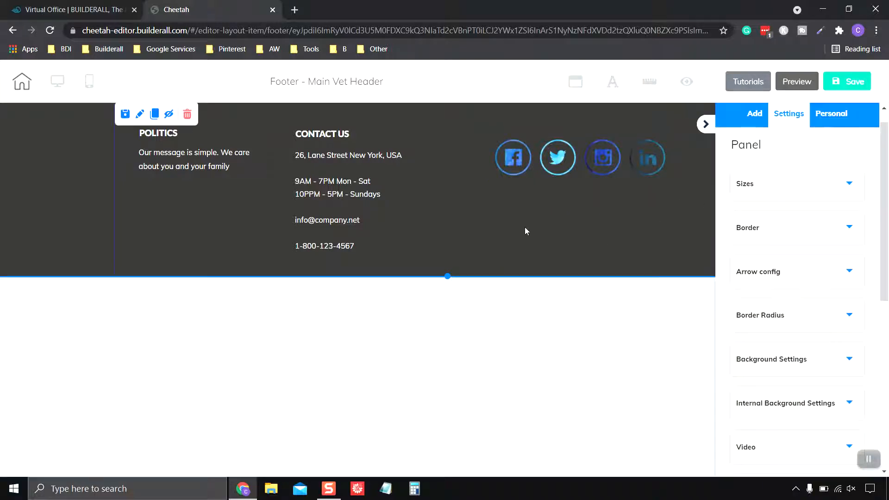
Review the Facebook, Twitter, Instagram and LinkedIn link fields of the Social Bar without entering any addresses
{"action": "left_click", "coordinate": [568, 168]}
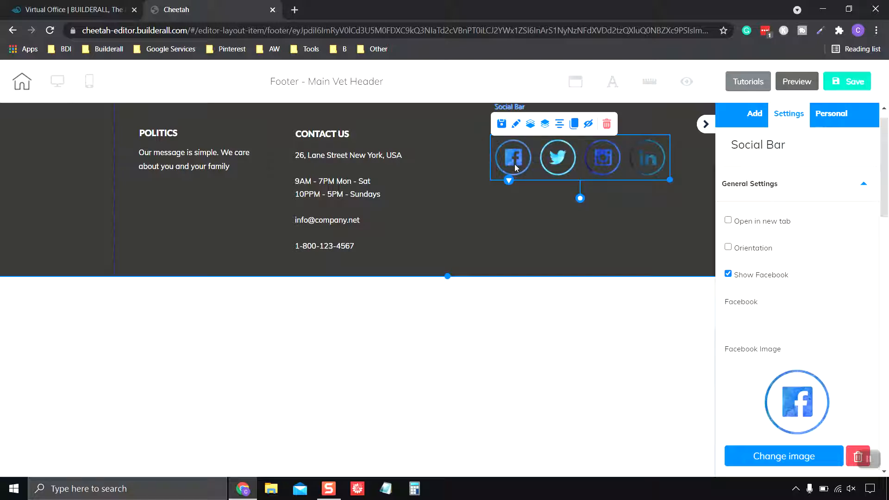
{"action": "scroll", "coordinate": [788, 220], "scroll_direction": "down", "scroll_amount": 3}
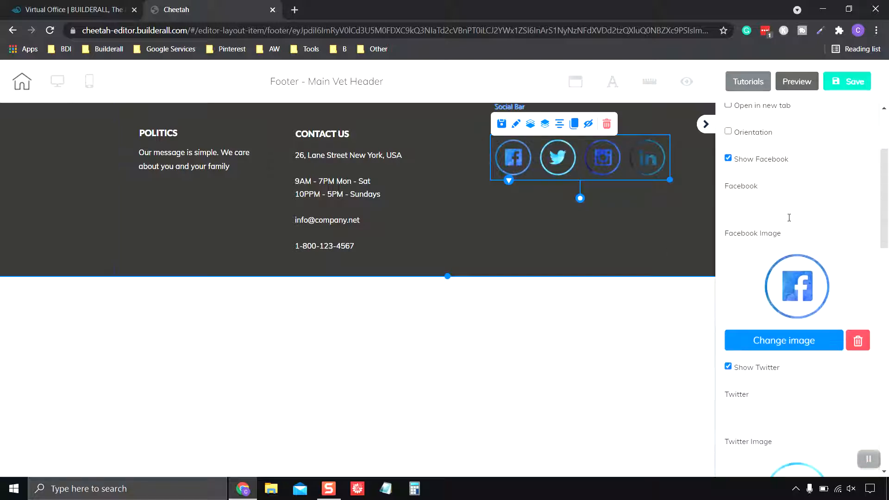
{"action": "scroll", "coordinate": [789, 218], "scroll_direction": "down", "scroll_amount": 6}
{"action": "scroll", "coordinate": [790, 224], "scroll_direction": "up", "scroll_amount": 3}
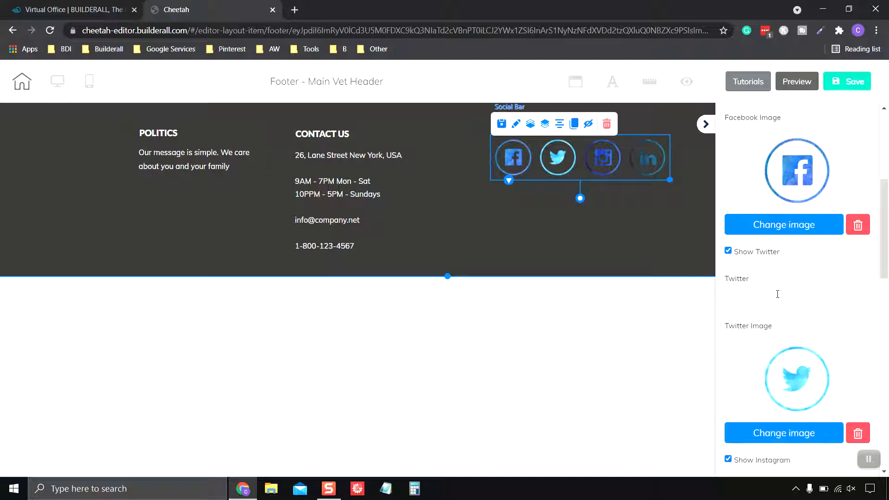
{"action": "scroll", "coordinate": [777, 294], "scroll_direction": "down", "scroll_amount": 3}
{"action": "left_click", "coordinate": [777, 182]}
{"action": "scroll", "coordinate": [786, 183], "scroll_direction": "down", "scroll_amount": 3}
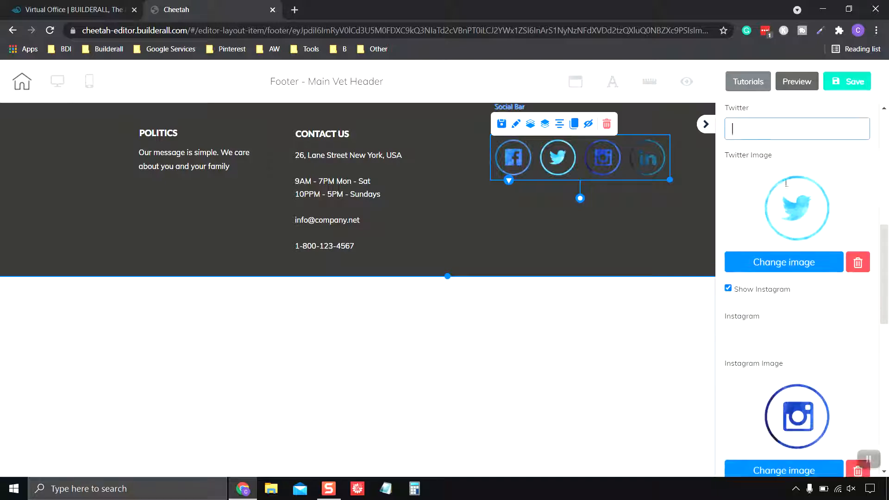
{"action": "scroll", "coordinate": [783, 187], "scroll_direction": "up", "scroll_amount": 3}
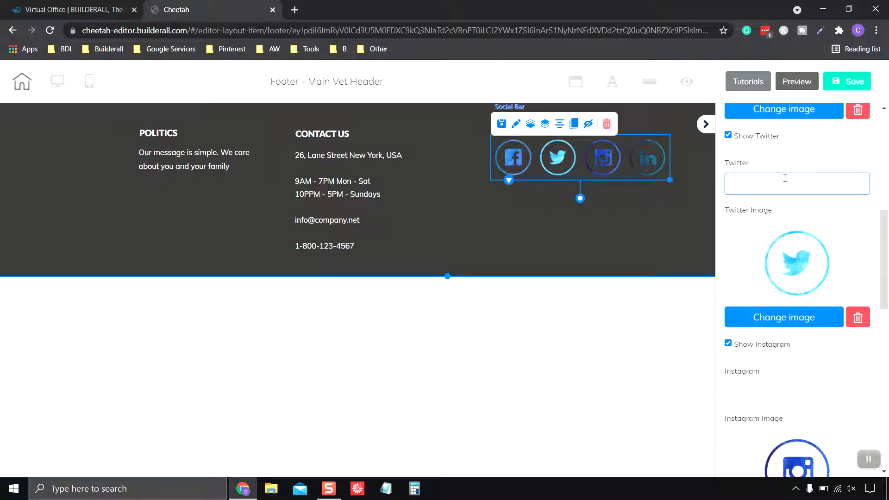
{"action": "scroll", "coordinate": [785, 180], "scroll_direction": "down", "scroll_amount": 9}
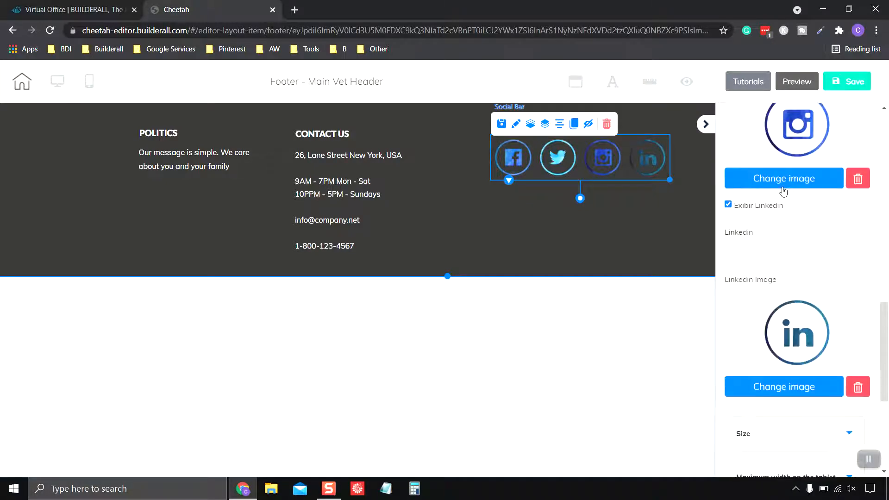
{"action": "scroll", "coordinate": [783, 190], "scroll_direction": "up", "scroll_amount": 9}
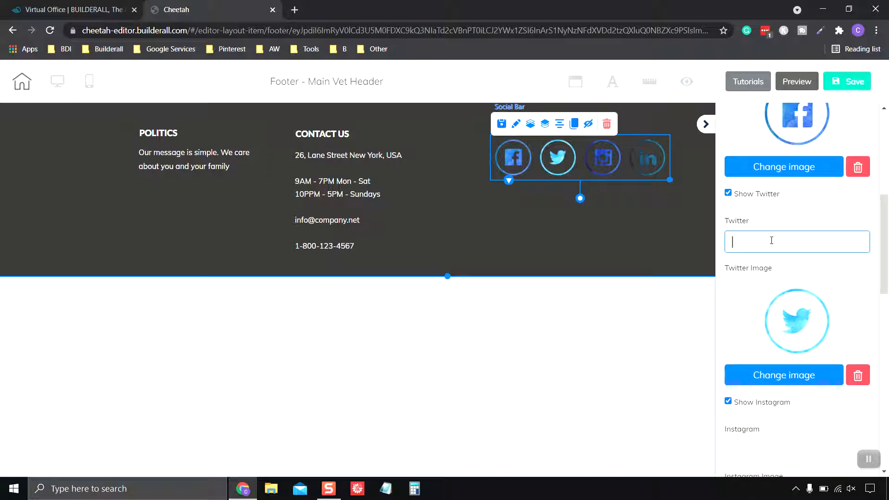
{"action": "left_click", "coordinate": [868, 458]}
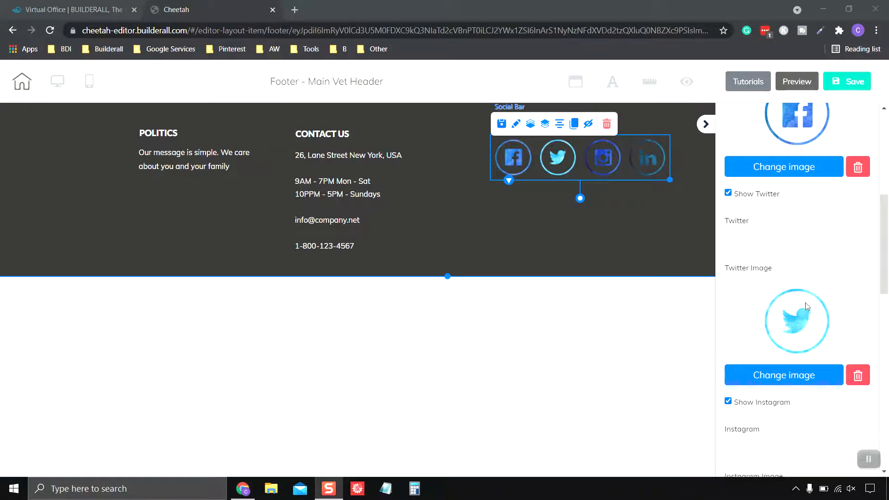
{"action": "scroll", "coordinate": [807, 305], "scroll_direction": "up", "scroll_amount": 6}
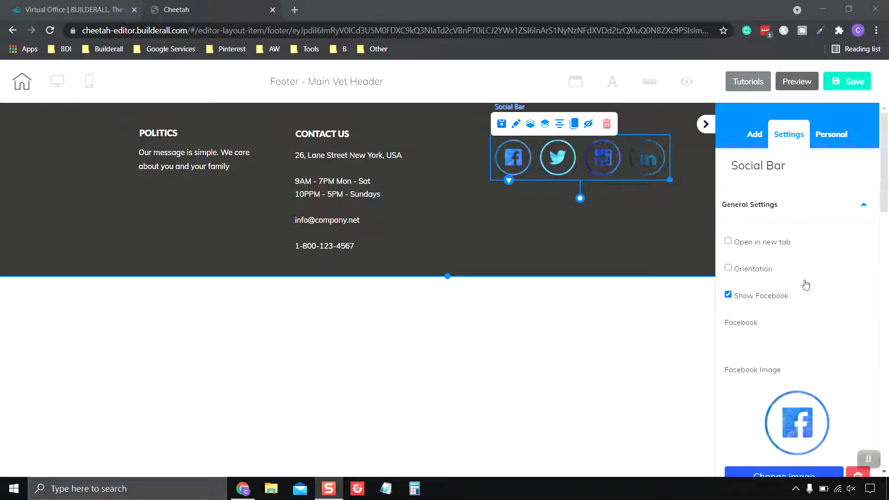
{"action": "scroll", "coordinate": [807, 251], "scroll_direction": "down", "scroll_amount": 6}
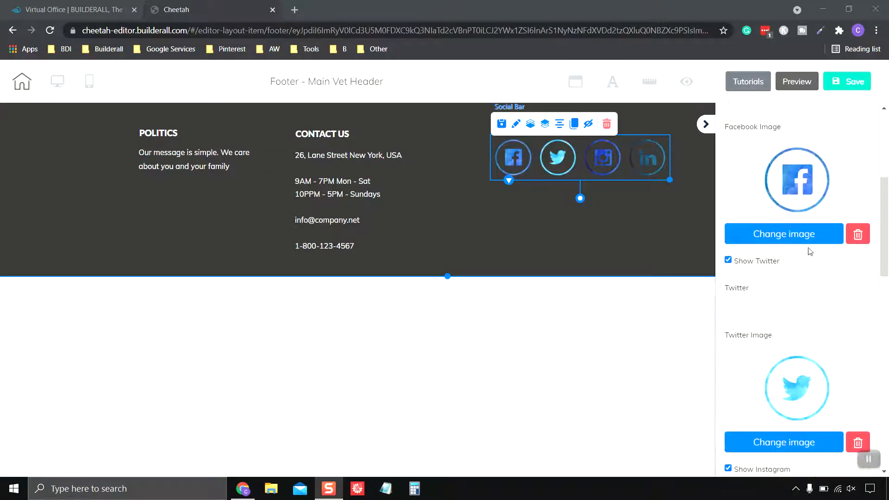
{"action": "scroll", "coordinate": [815, 305], "scroll_direction": "down", "scroll_amount": 2}
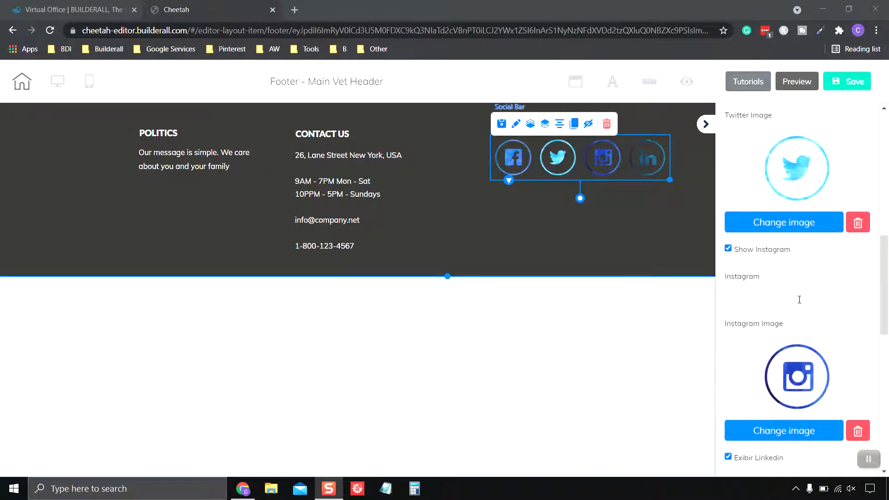
{"action": "left_click", "coordinate": [789, 298]}
{"action": "scroll", "coordinate": [794, 299], "scroll_direction": "down", "scroll_amount": 4}
{"action": "scroll", "coordinate": [799, 300], "scroll_direction": "down", "scroll_amount": 3}
{"action": "scroll", "coordinate": [799, 300], "scroll_direction": "up", "scroll_amount": 8}
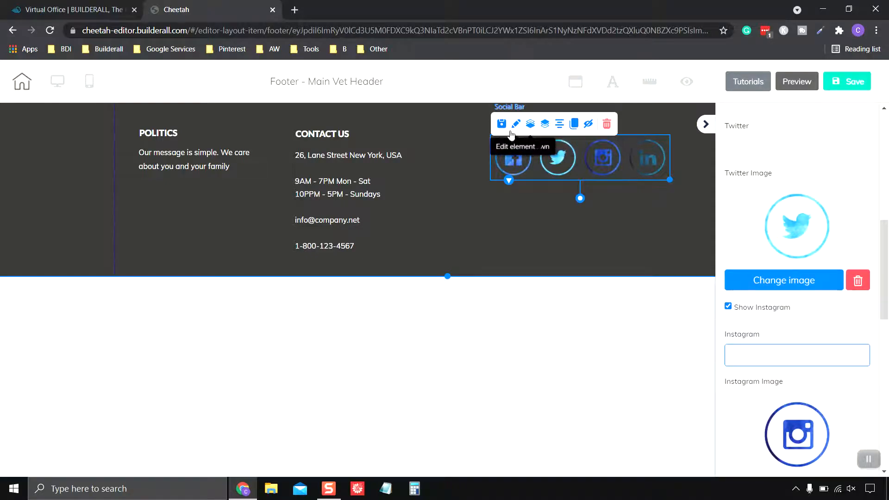
{"action": "left_click", "coordinate": [868, 458]}
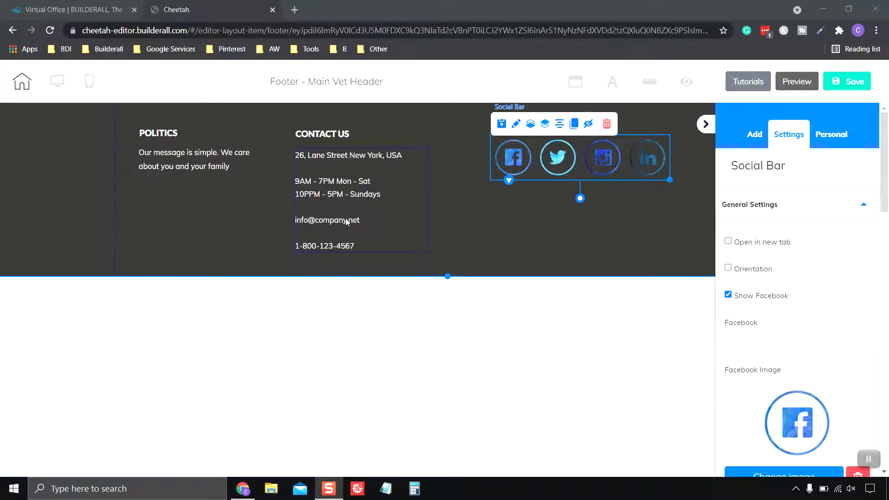
Select the e-mail address in the Contact Us text and open its link settings
{"action": "left_click", "coordinate": [332, 221]}
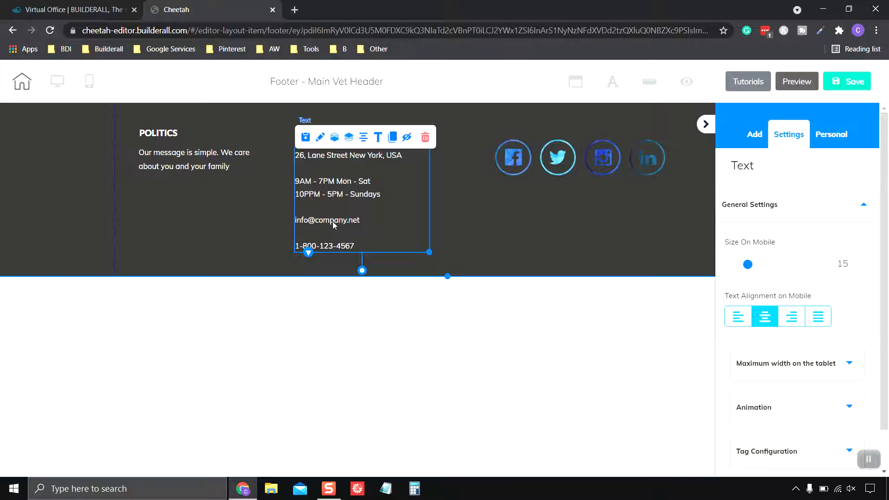
{"action": "left_click", "coordinate": [333, 222]}
{"action": "left_click_drag", "start_coordinate": [353, 220], "coordinate": [295, 222]}
{"action": "left_click", "coordinate": [296, 222]}
{"action": "left_click", "coordinate": [360, 220]}
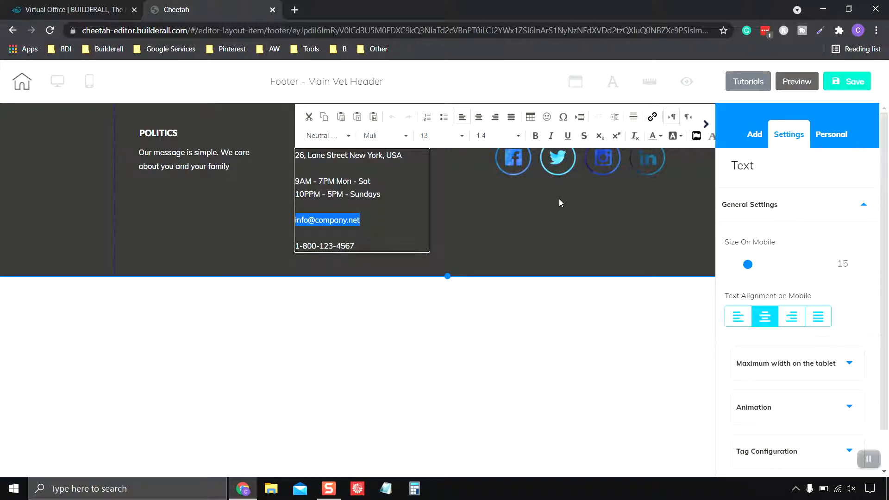
{"action": "left_click", "coordinate": [652, 117]}
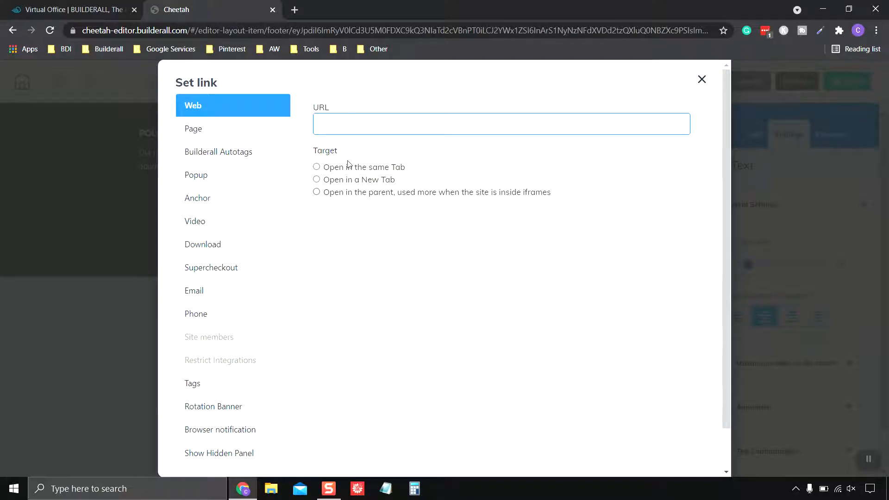
Try to apply a web link with an empty URL that opens in the same tab, and close the link settings
{"action": "left_click", "coordinate": [316, 167]}
{"action": "left_click", "coordinate": [316, 180]}
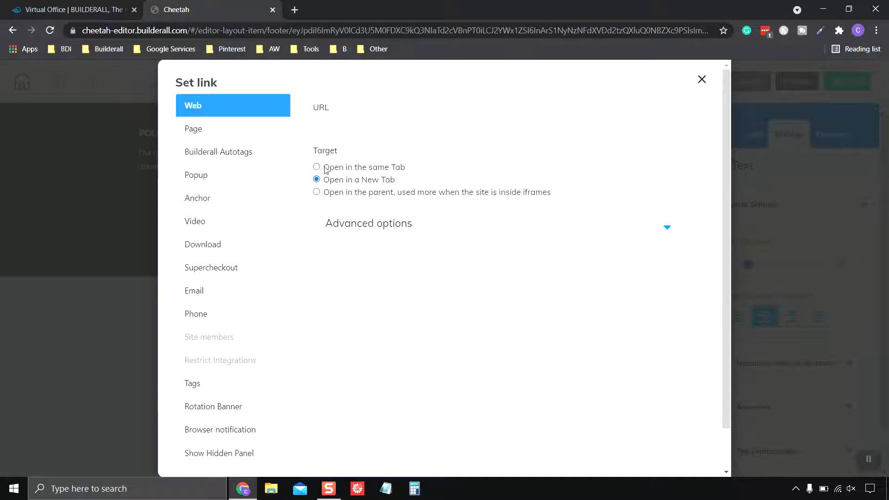
{"action": "left_click", "coordinate": [317, 167]}
{"action": "scroll", "coordinate": [662, 257], "scroll_direction": "down", "scroll_amount": 1}
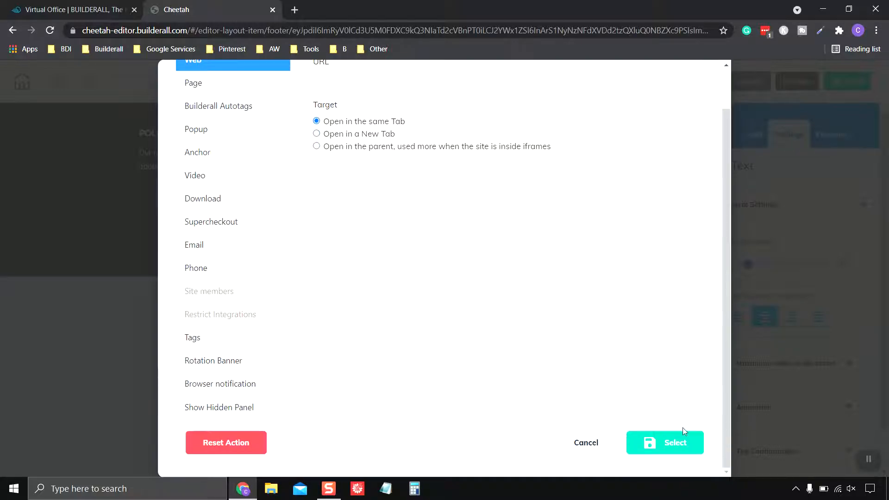
{"action": "left_click", "coordinate": [683, 444]}
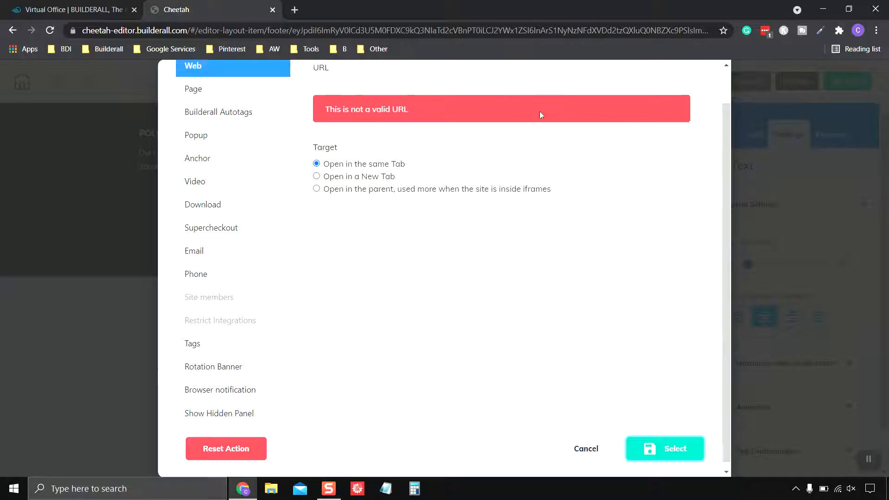
{"action": "scroll", "coordinate": [540, 111], "scroll_direction": "up", "scroll_amount": 1}
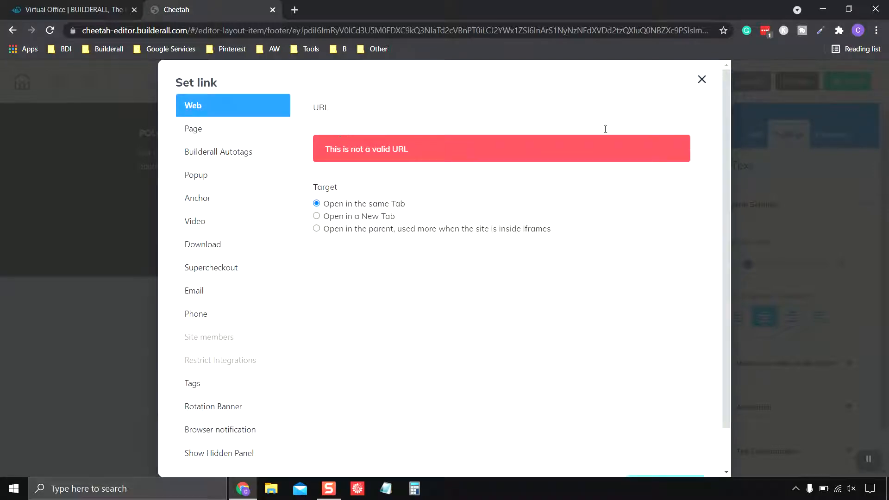
{"action": "left_click", "coordinate": [701, 79]}
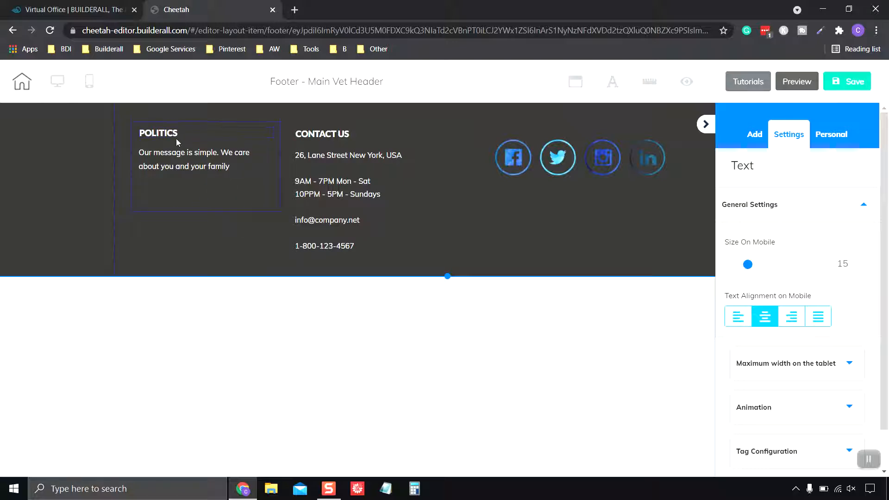
Move the Politics box slightly down and realign its heading with the start of the message text
{"action": "left_click_drag", "start_coordinate": [169, 134], "coordinate": [207, 145]}
{"action": "left_click_drag", "start_coordinate": [199, 135], "coordinate": [223, 142]}
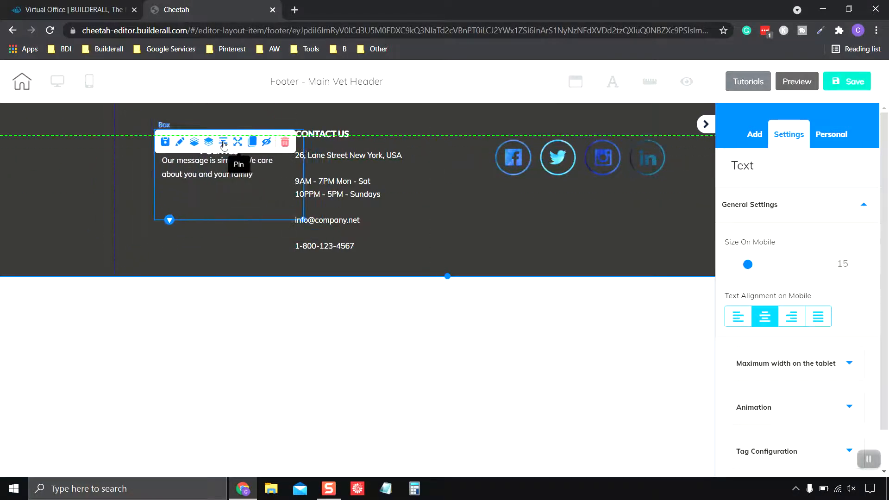
{"action": "left_click", "coordinate": [223, 144]}
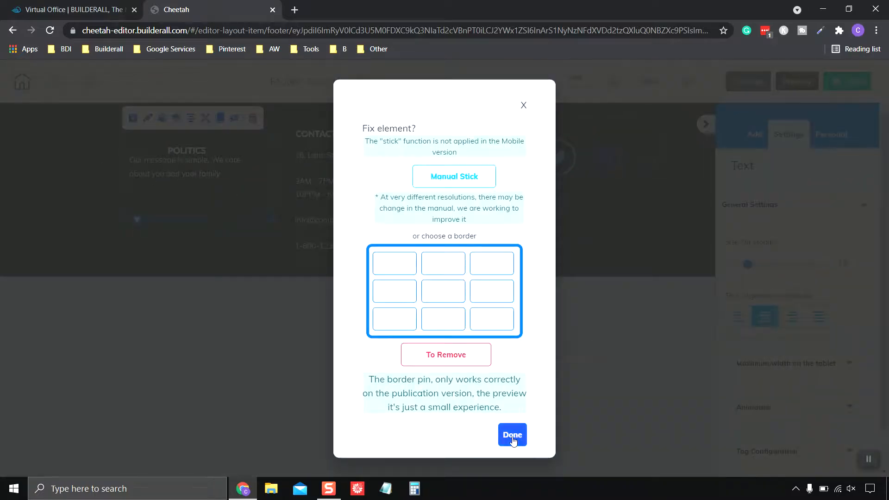
{"action": "left_click", "coordinate": [513, 437]}
{"action": "left_click", "coordinate": [199, 153]}
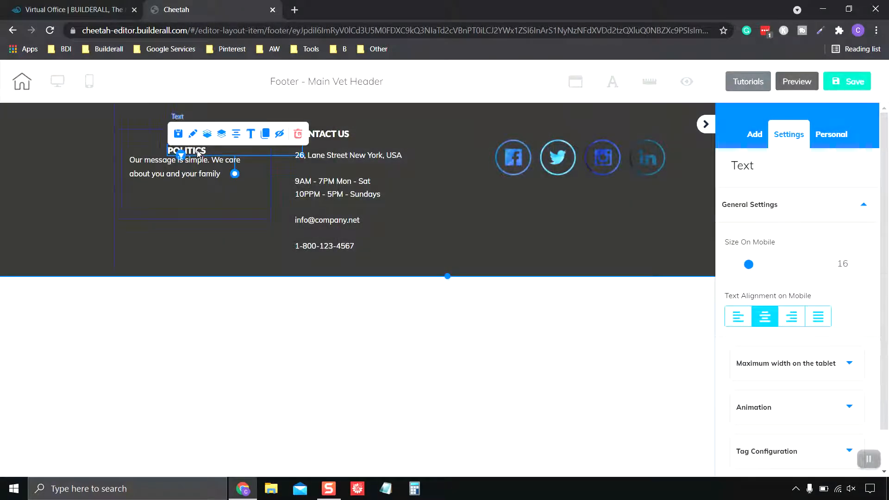
{"action": "left_click_drag", "start_coordinate": [195, 153], "coordinate": [158, 146]}
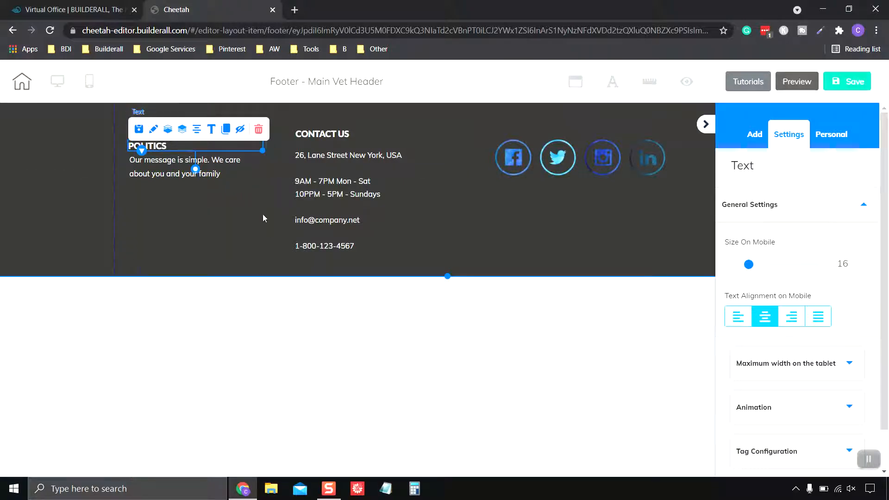
Move the whole Politics box further down in the footer and select its heading
{"action": "left_click", "coordinate": [261, 212]}
{"action": "left_click", "coordinate": [227, 169]}
{"action": "left_click", "coordinate": [243, 218]}
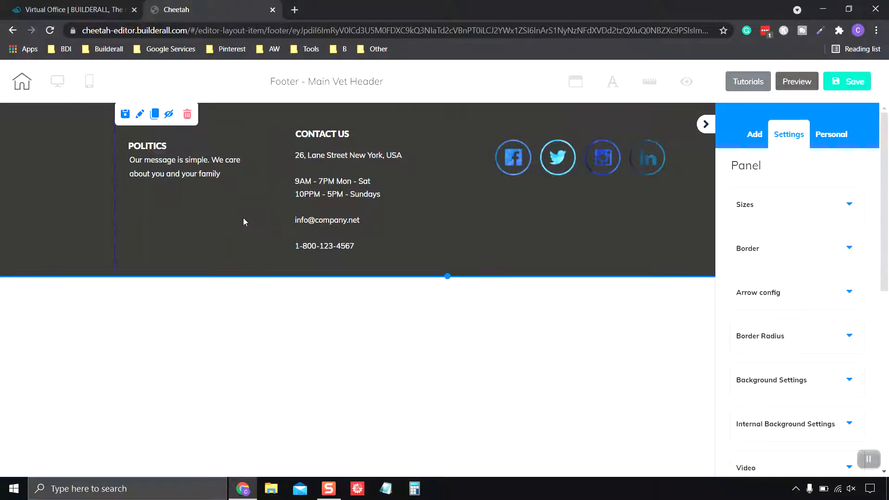
{"action": "left_click_drag", "start_coordinate": [248, 223], "coordinate": [254, 238]}
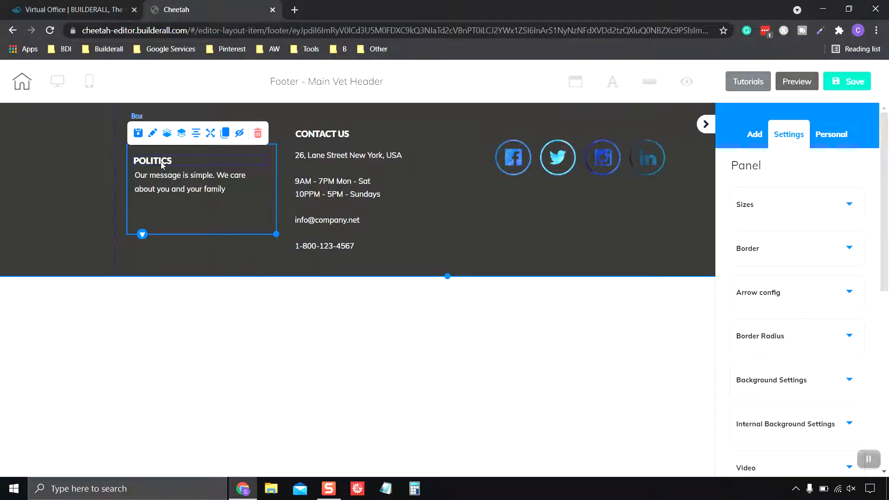
{"action": "left_click", "coordinate": [173, 162]}
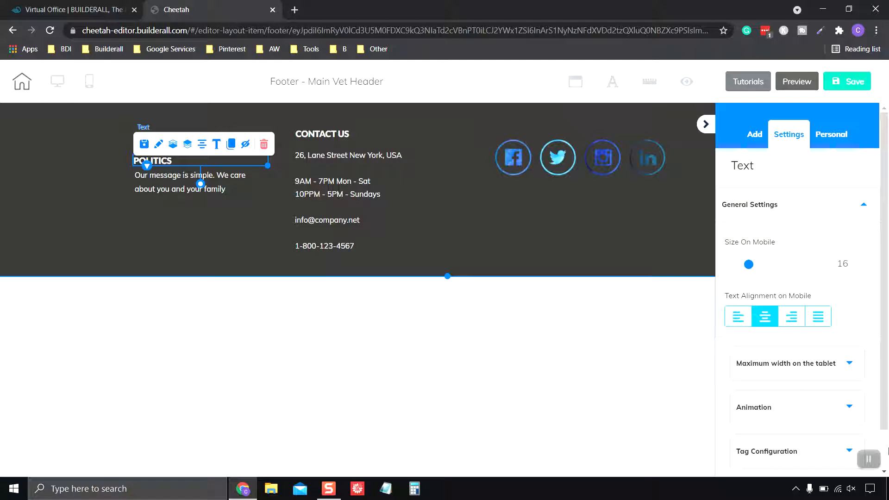
Delete the Politics box from the footer
{"action": "left_click", "coordinate": [284, 179]}
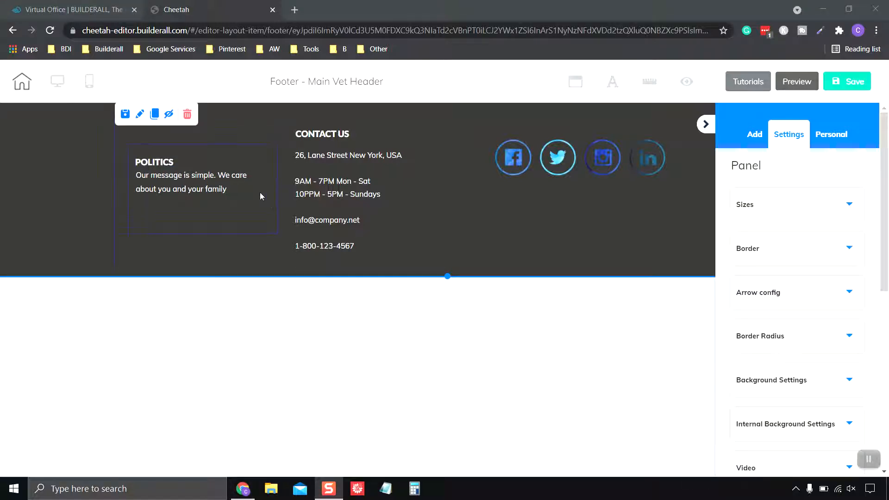
{"action": "left_click", "coordinate": [246, 233]}
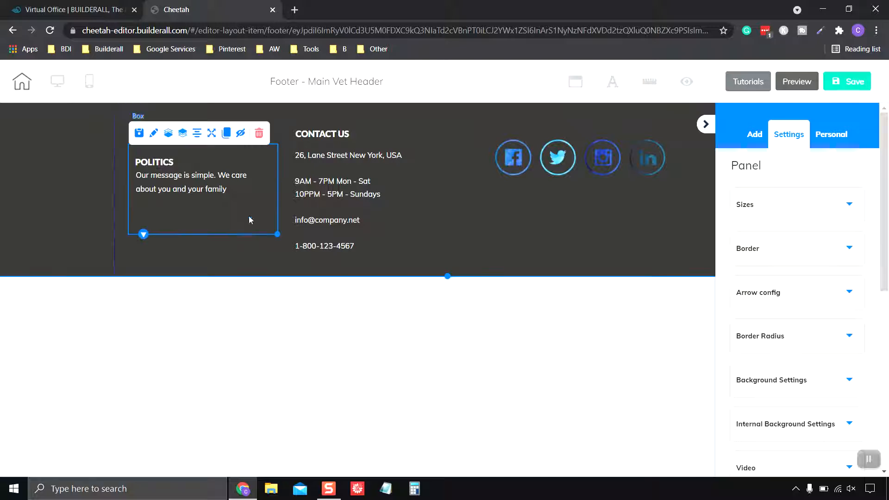
{"action": "left_click", "coordinate": [258, 135]}
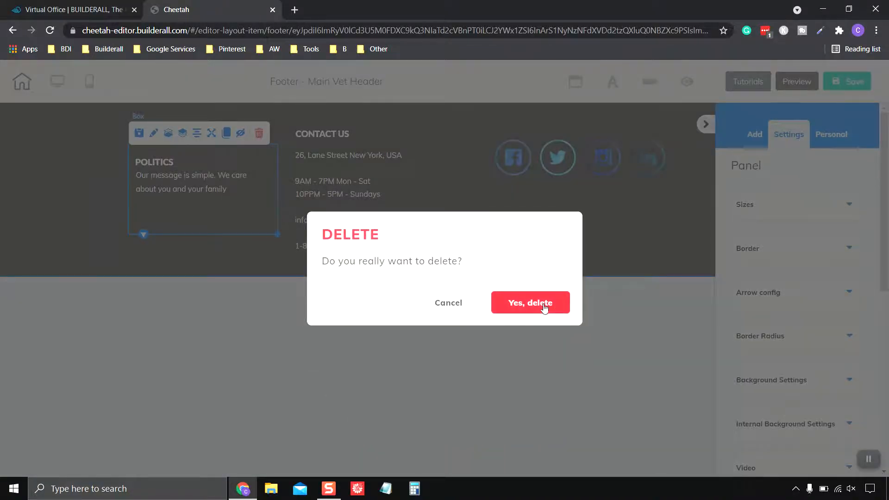
{"action": "left_click", "coordinate": [544, 307]}
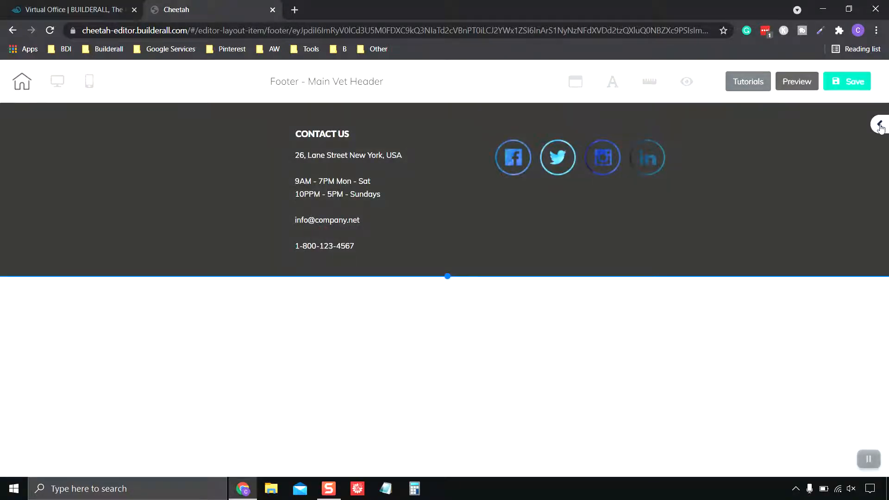
Add a Title H2 text element to the footer and shift it into the empty area beside the Contact Us column
{"action": "left_click", "coordinate": [880, 125]}
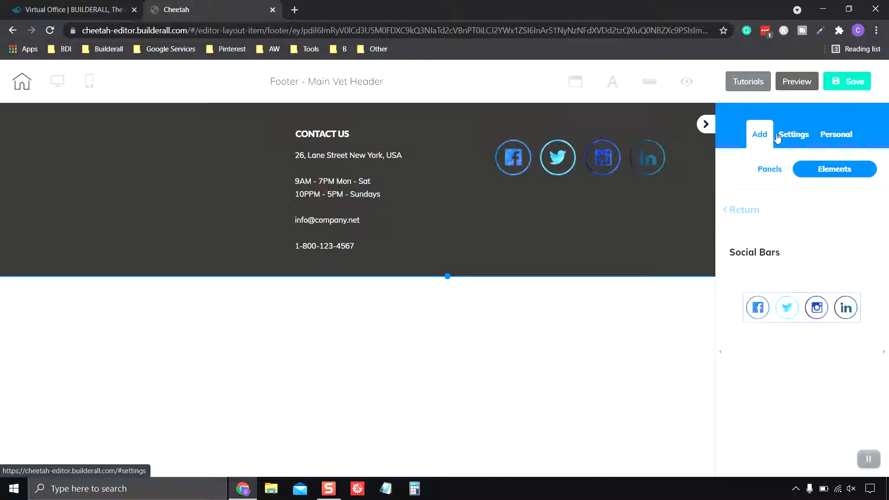
{"action": "left_click", "coordinate": [740, 211]}
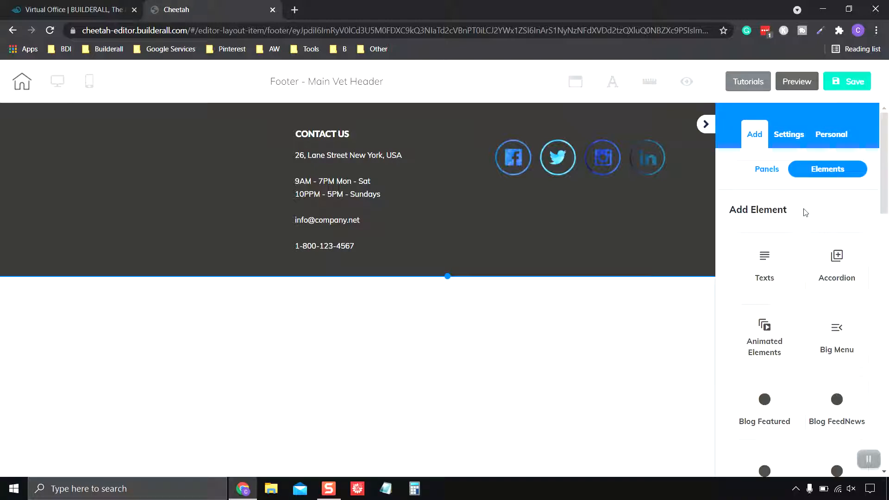
{"action": "left_click", "coordinate": [770, 262]}
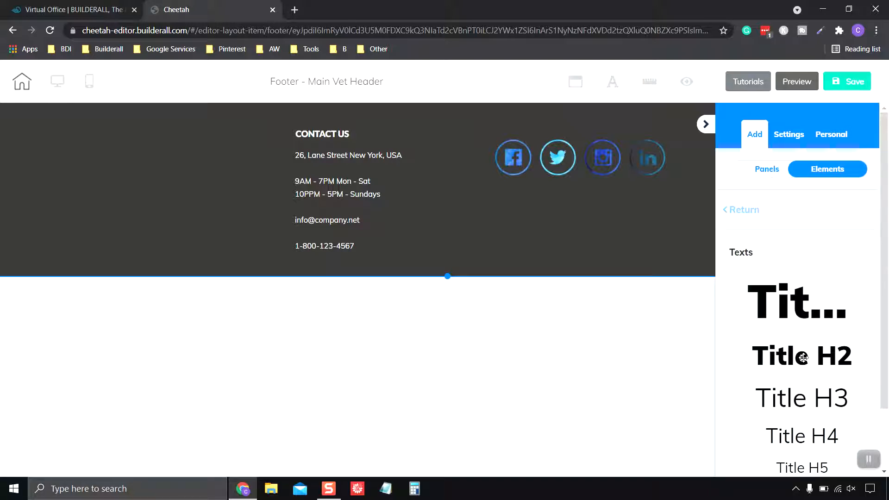
{"action": "left_click_drag", "start_coordinate": [803, 357], "coordinate": [193, 153]}
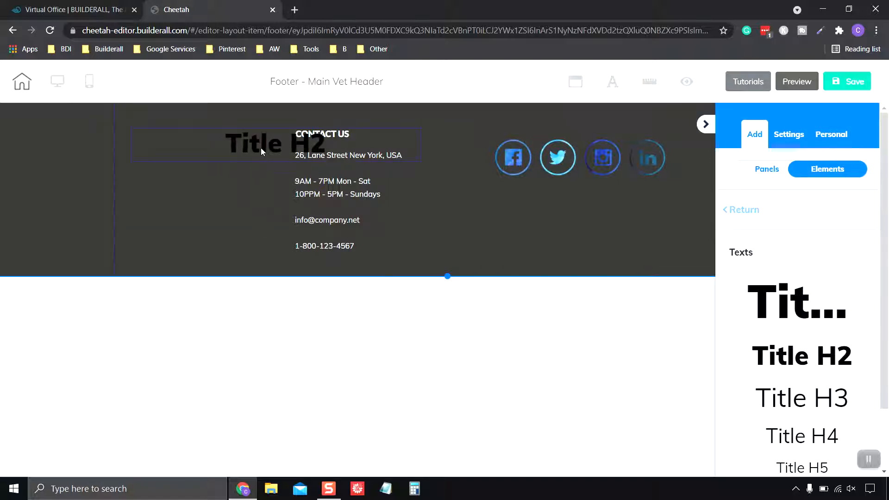
{"action": "left_click_drag", "start_coordinate": [261, 151], "coordinate": [205, 149]}
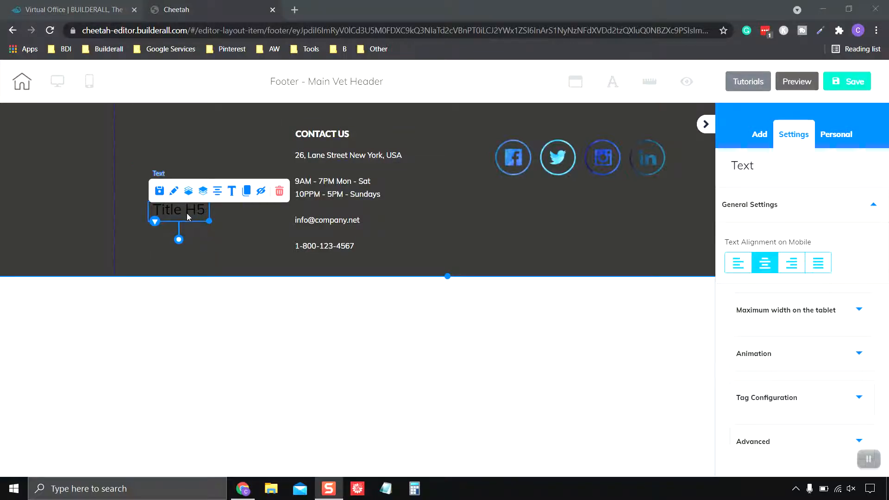
Format the Title H5 text with font size 16 and bold
{"action": "left_click", "coordinate": [187, 213]}
{"action": "double_click", "coordinate": [190, 212]}
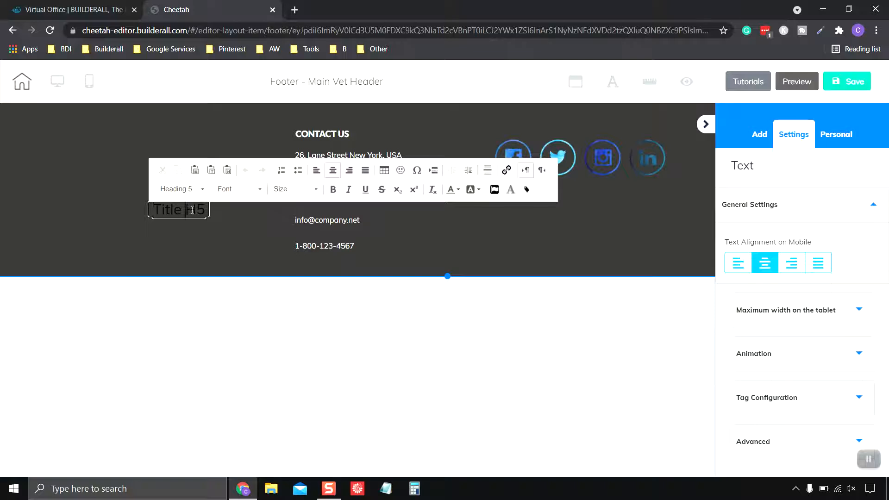
{"action": "left_click_drag", "start_coordinate": [208, 211], "coordinate": [153, 210]}
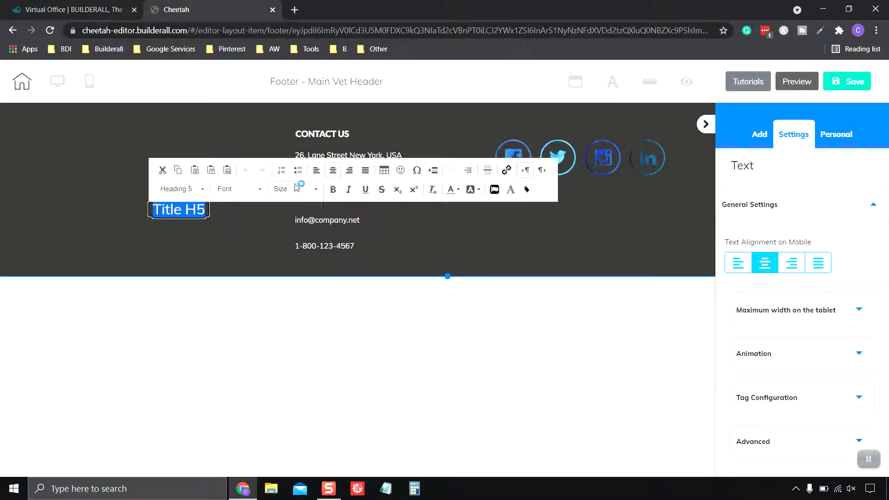
{"action": "left_click", "coordinate": [316, 192]}
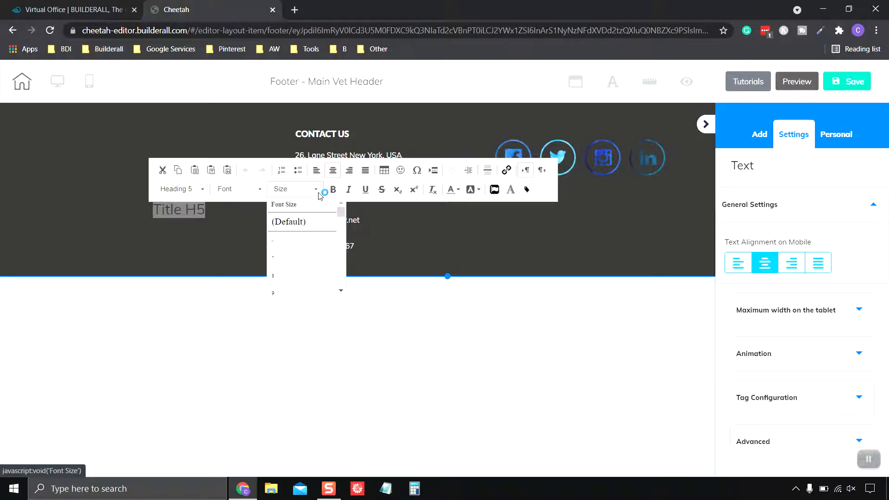
{"action": "scroll", "coordinate": [316, 268], "scroll_direction": "down", "scroll_amount": 2}
{"action": "scroll", "coordinate": [311, 274], "scroll_direction": "down", "scroll_amount": 1}
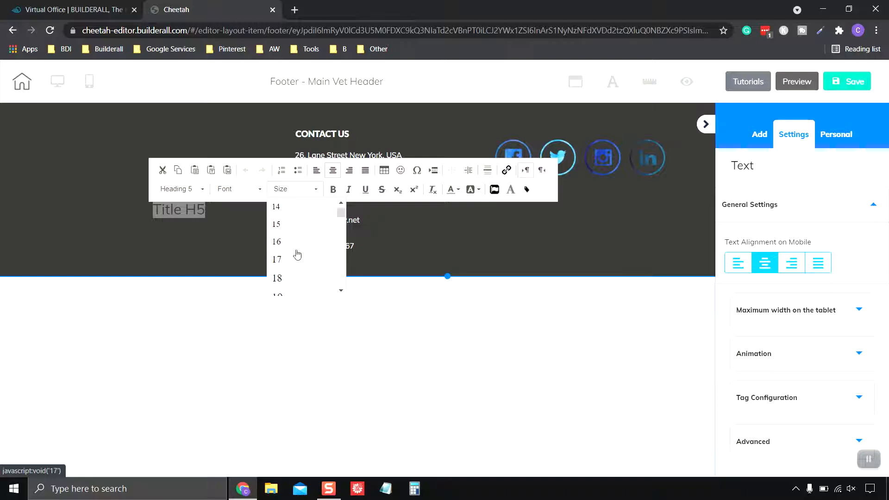
{"action": "left_click", "coordinate": [295, 250]}
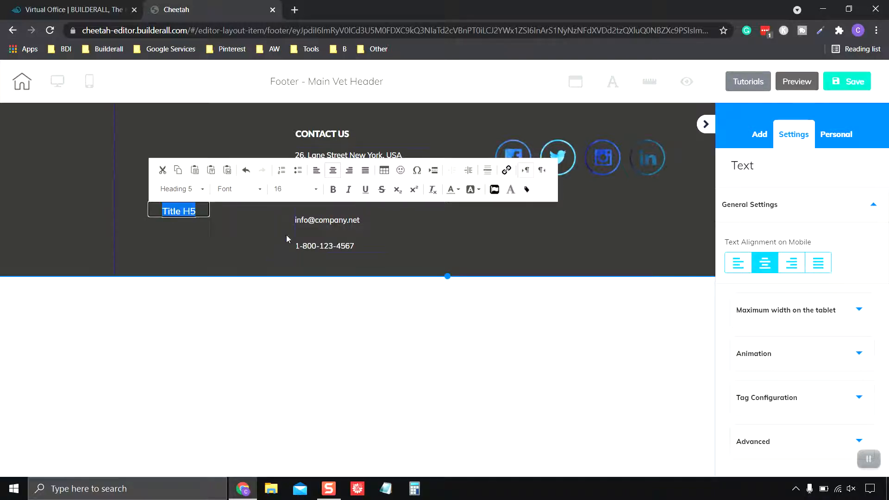
{"action": "left_click", "coordinate": [332, 190]}
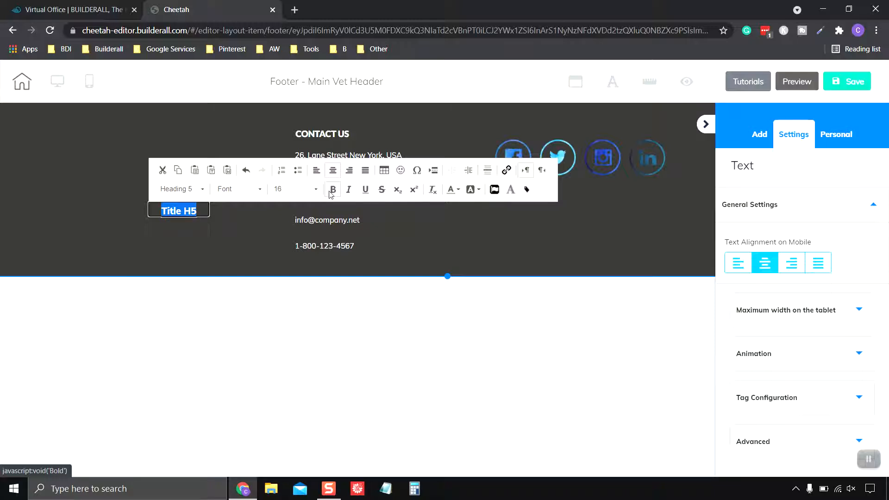
Replace the title's placeholder text with "Our Goal" and color it white
{"action": "type", "text": "Our G"}
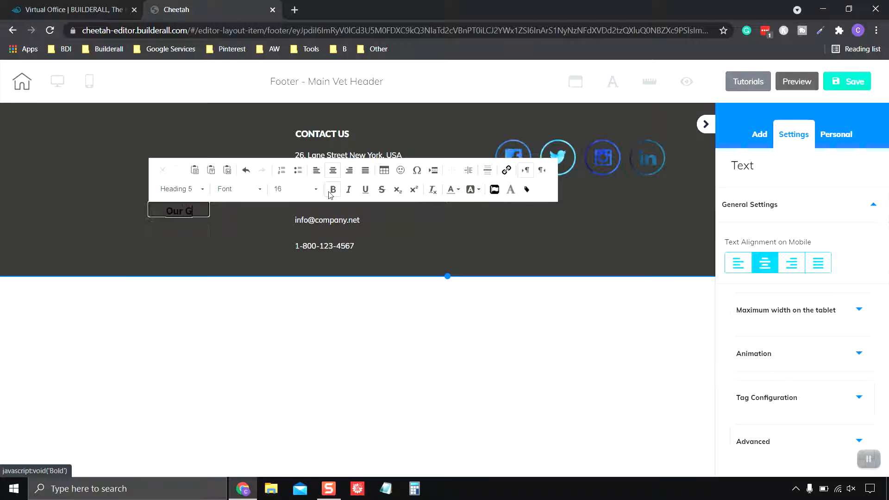
{"action": "type", "text": "odl"}
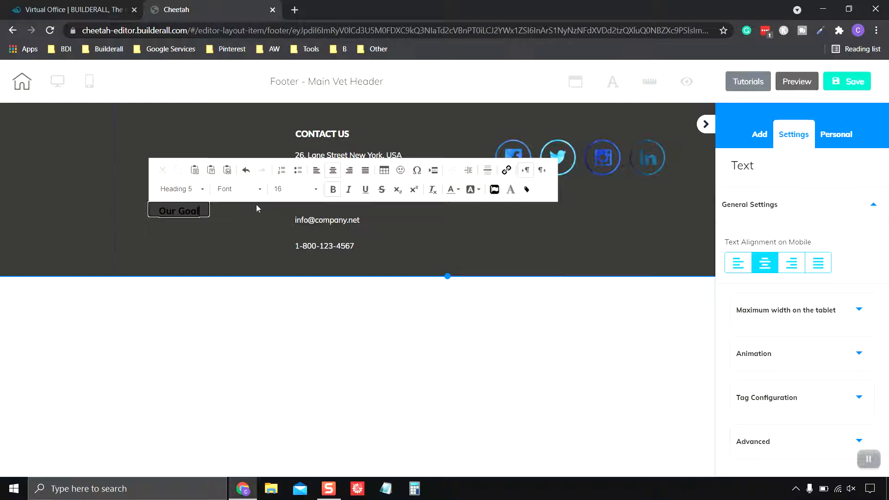
{"action": "left_click_drag", "start_coordinate": [204, 209], "coordinate": [157, 210]}
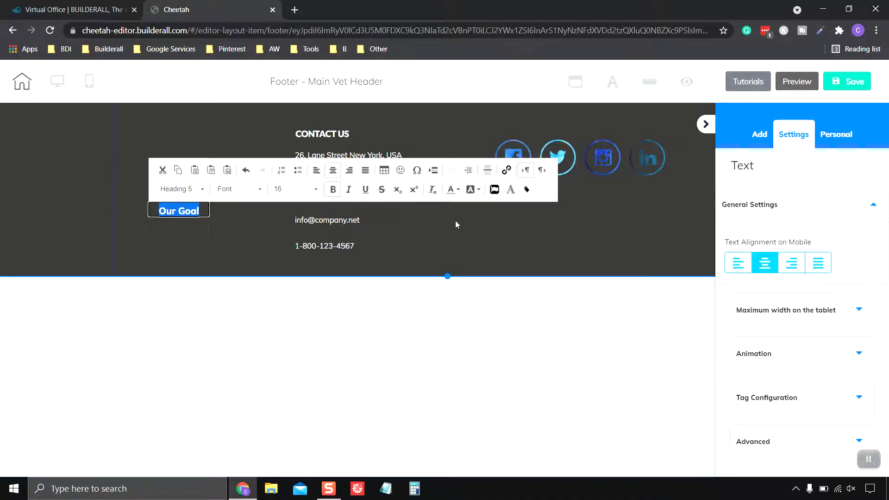
{"action": "left_click", "coordinate": [460, 191]}
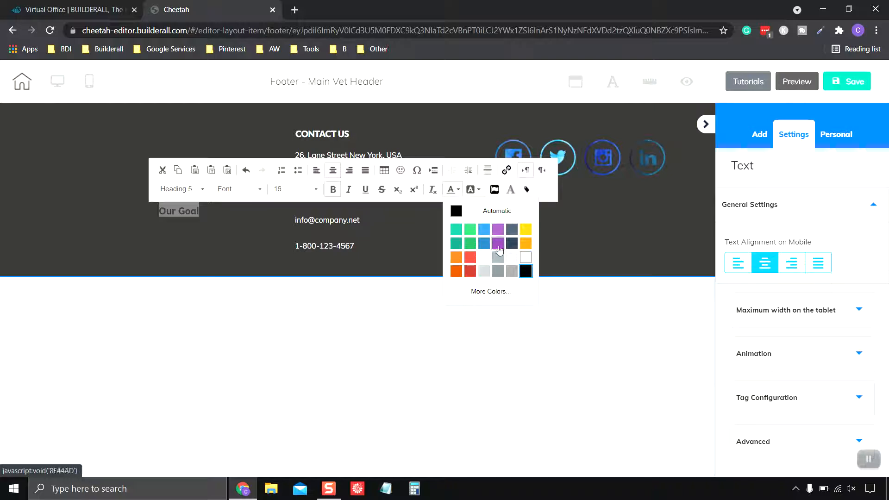
{"action": "left_click", "coordinate": [525, 258]}
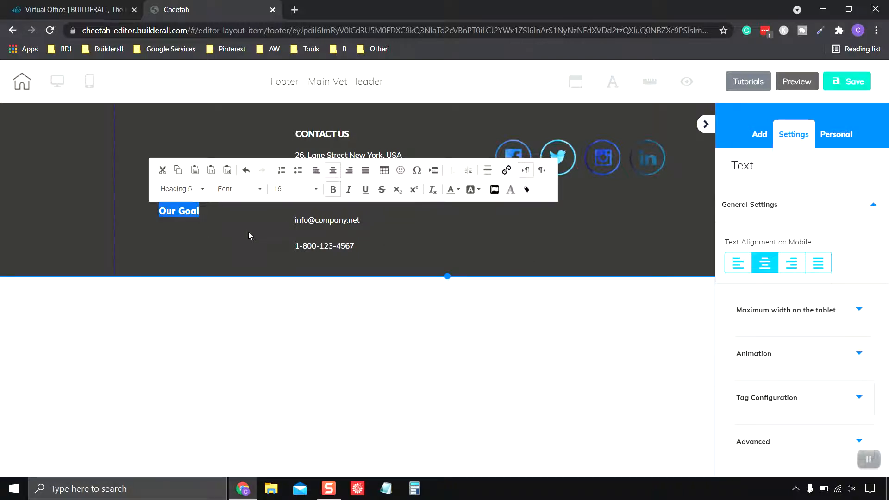
Move the "Our Goal" title up so it sits roughly level with the Contact Us heading
{"action": "left_click", "coordinate": [210, 230]}
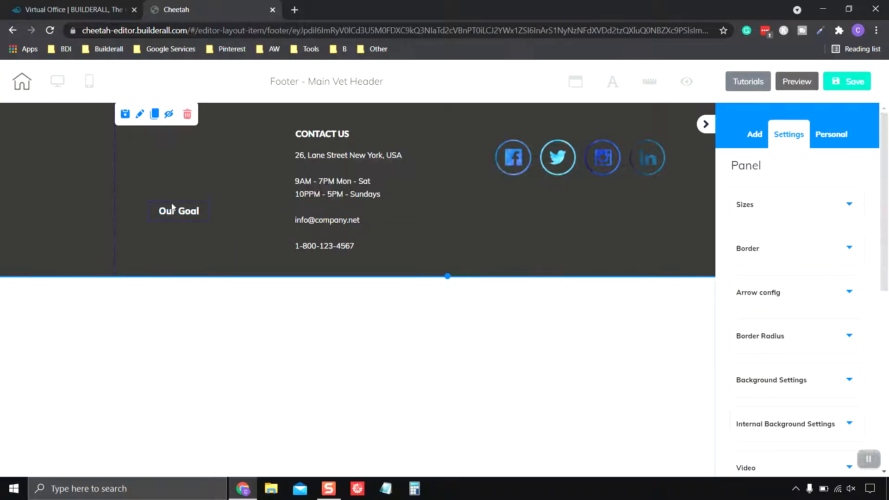
{"action": "left_click_drag", "start_coordinate": [172, 207], "coordinate": [168, 139]}
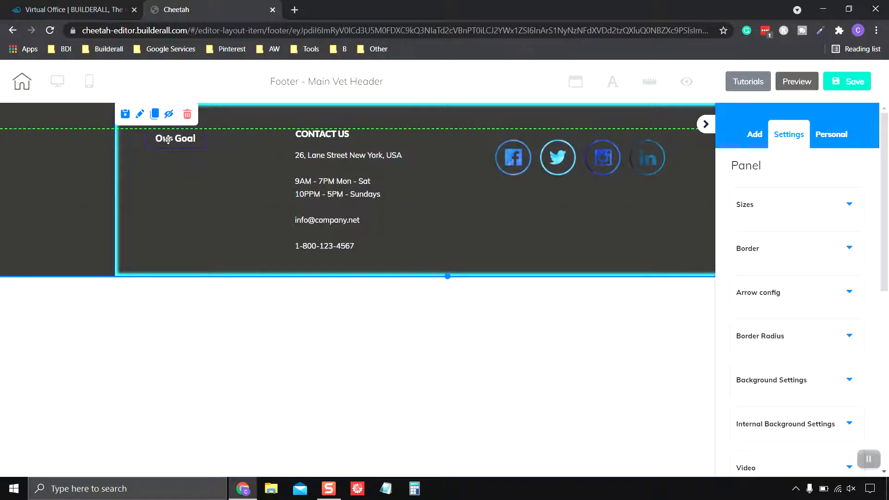
{"action": "left_click", "coordinate": [202, 179]}
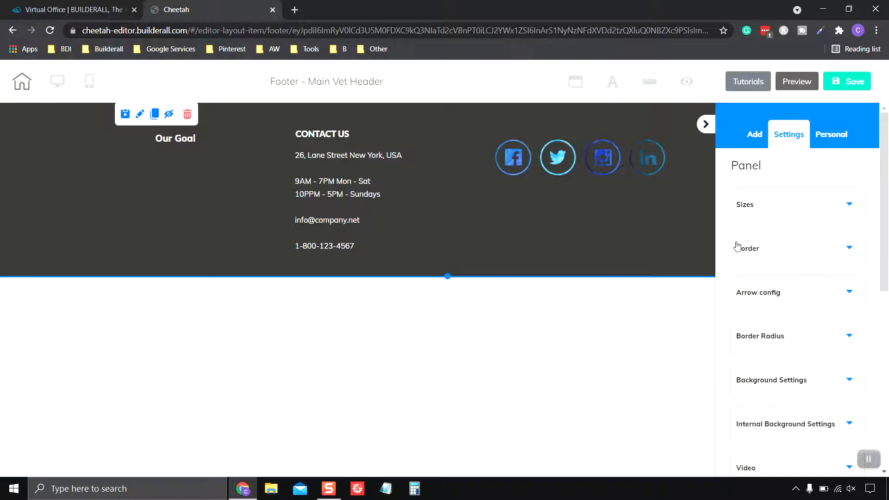
Add a Title H6 text element to the footer directly beneath the "Our Goal" title
{"action": "left_click", "coordinate": [755, 133]}
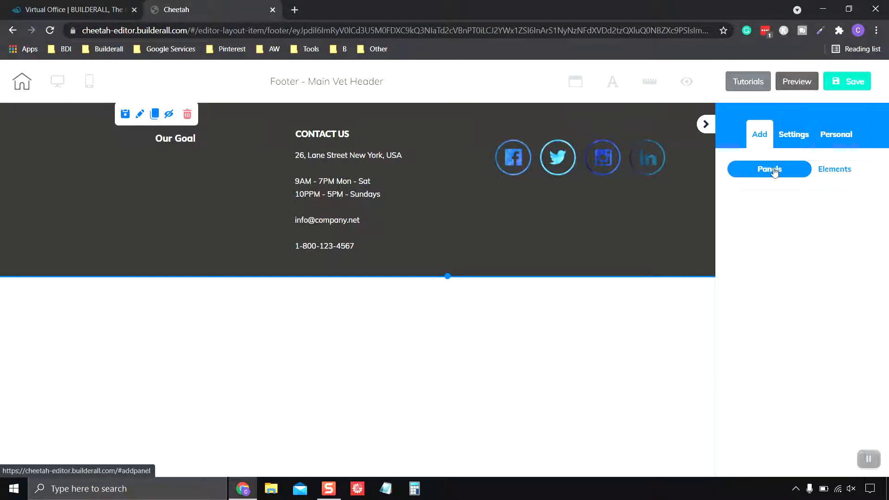
{"action": "left_click", "coordinate": [810, 173]}
{"action": "scroll", "coordinate": [792, 328], "scroll_direction": "down", "scroll_amount": 1}
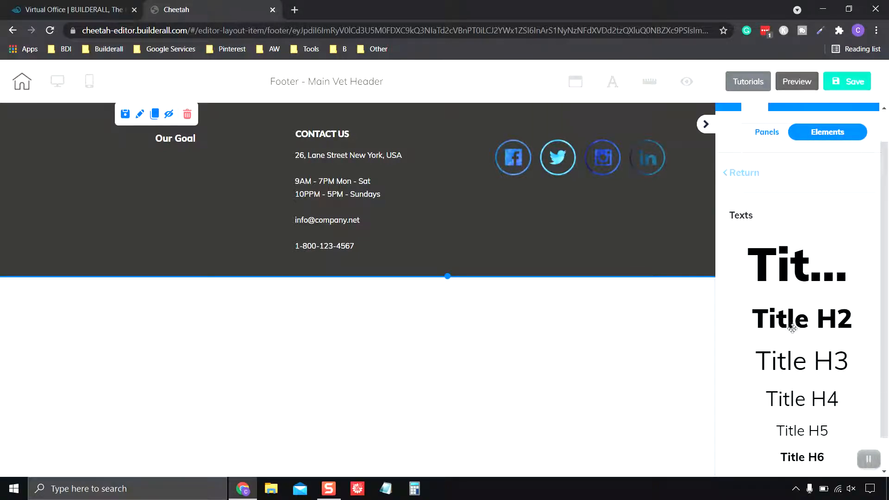
{"action": "scroll", "coordinate": [792, 329], "scroll_direction": "down", "scroll_amount": 1}
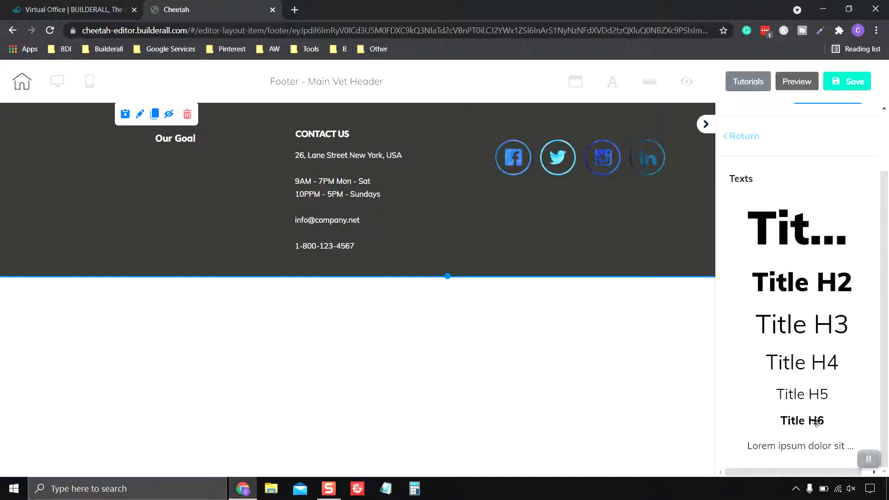
{"action": "left_click_drag", "start_coordinate": [816, 422], "coordinate": [204, 172]}
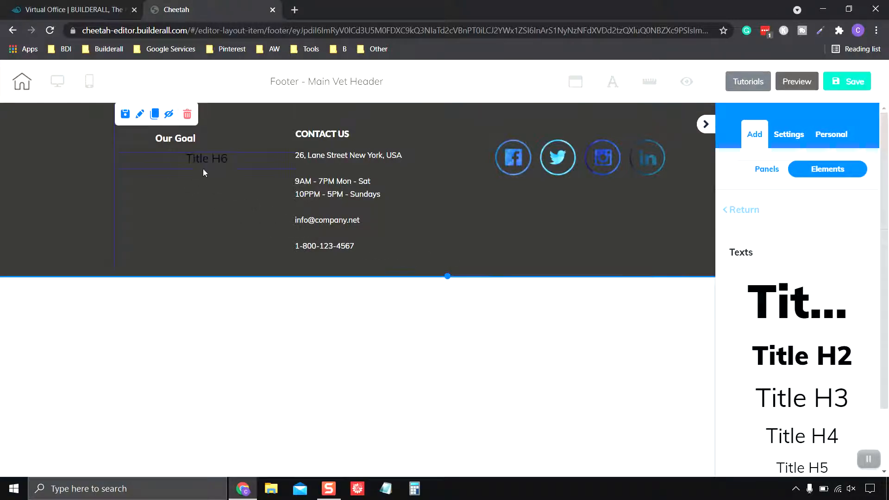
Check the font of the contact details text and set the Title H6 text's font to Muli to match
{"action": "double_click", "coordinate": [229, 159]}
{"action": "left_click", "coordinate": [344, 162]}
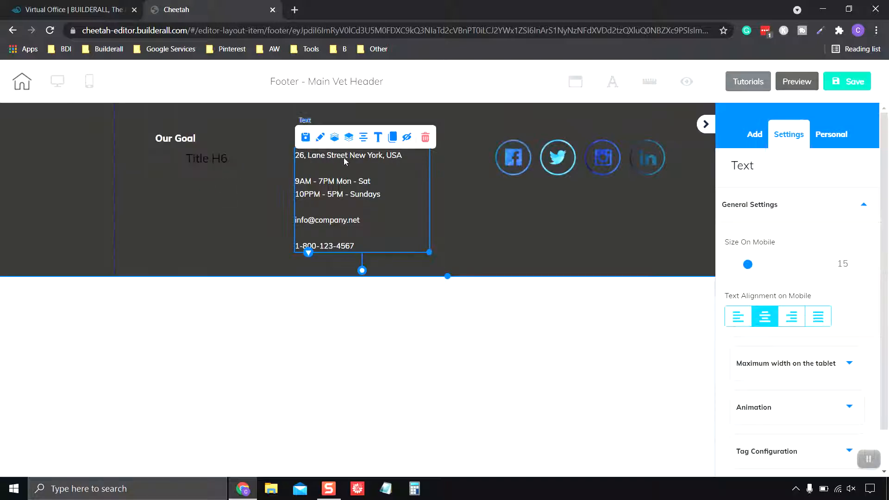
{"action": "left_click", "coordinate": [344, 161]}
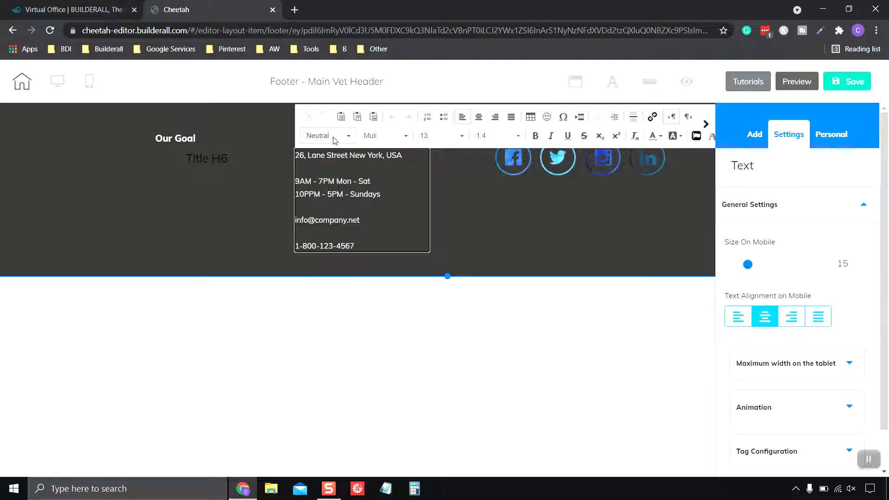
{"action": "left_click", "coordinate": [407, 137]}
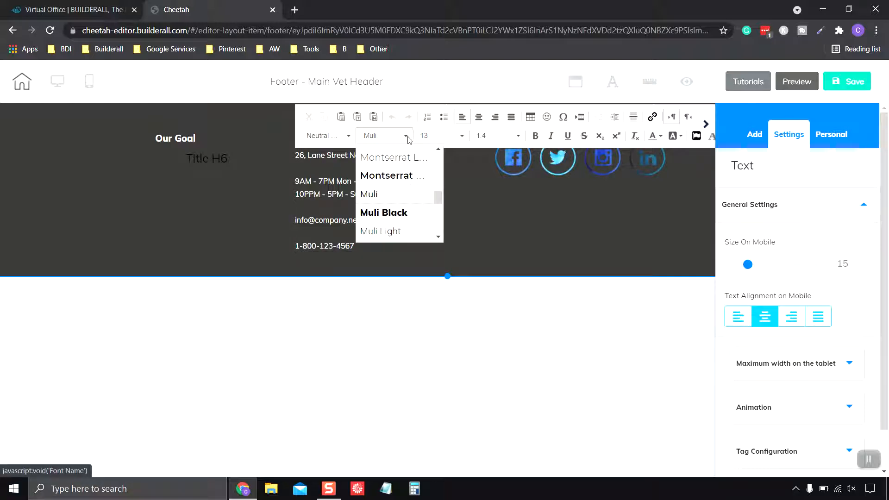
{"action": "left_click", "coordinate": [309, 185]}
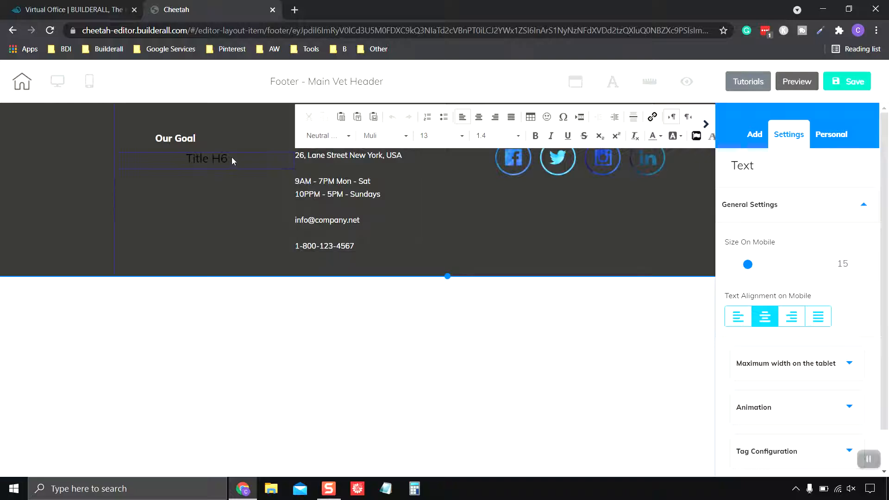
{"action": "left_click", "coordinate": [232, 161]}
{"action": "double_click", "coordinate": [230, 160]}
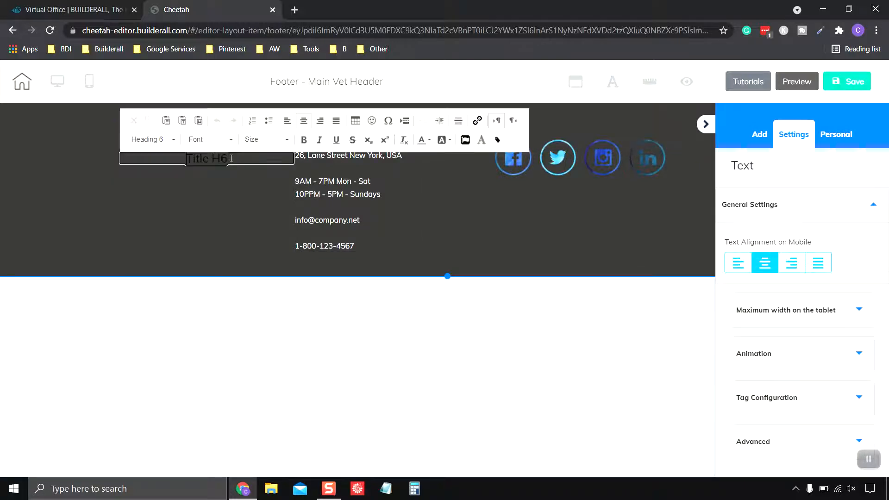
{"action": "left_click_drag", "start_coordinate": [231, 159], "coordinate": [185, 159]}
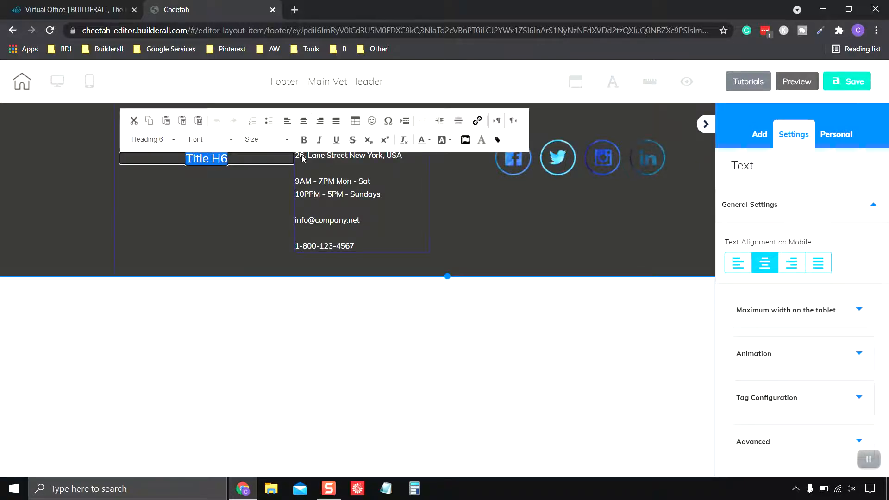
{"action": "left_click", "coordinate": [233, 141]}
{"action": "scroll", "coordinate": [241, 180], "scroll_direction": "down", "scroll_amount": 6}
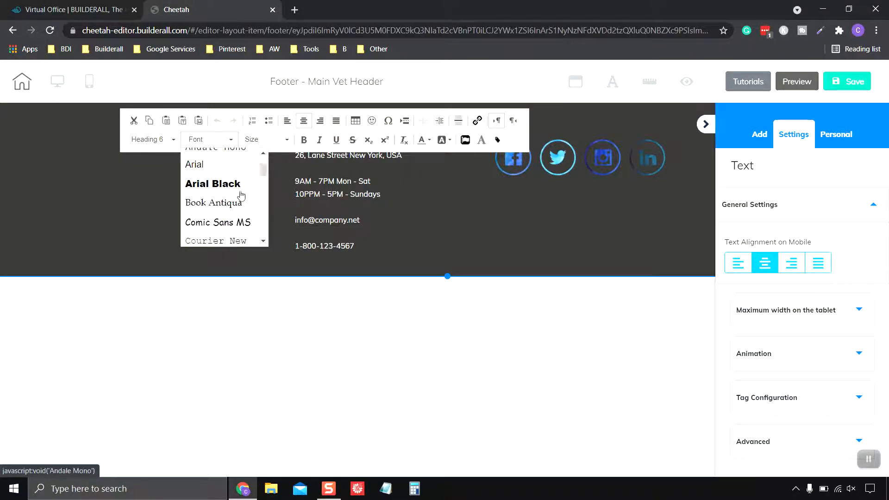
{"action": "scroll", "coordinate": [241, 193], "scroll_direction": "up", "scroll_amount": 2}
{"action": "scroll", "coordinate": [240, 194], "scroll_direction": "up", "scroll_amount": 3}
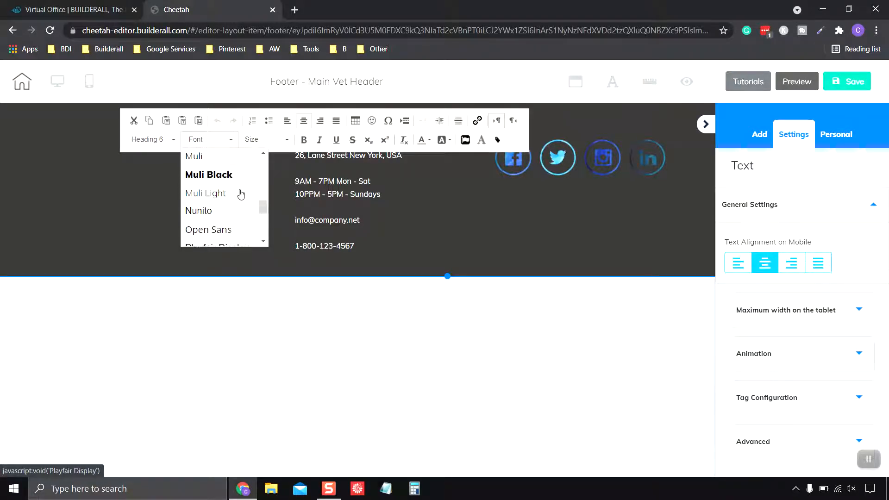
{"action": "scroll", "coordinate": [240, 194], "scroll_direction": "down", "scroll_amount": 1}
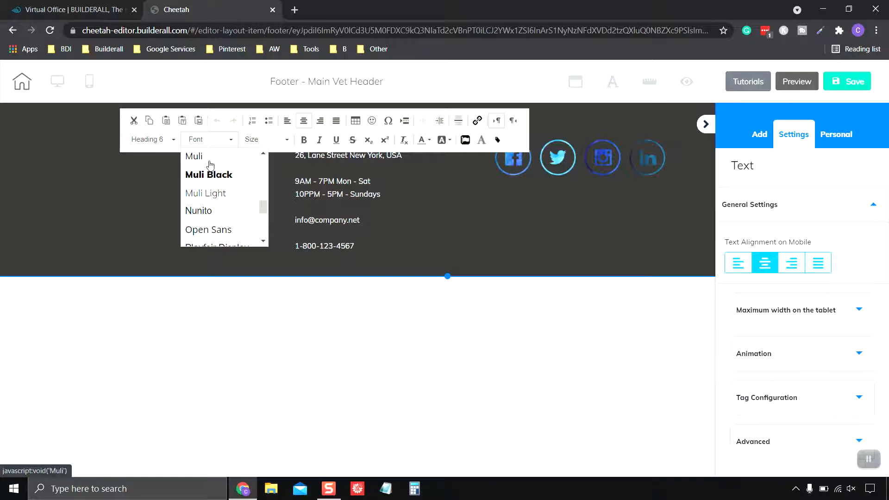
{"action": "left_click", "coordinate": [207, 161]}
{"action": "left_click", "coordinate": [226, 167]}
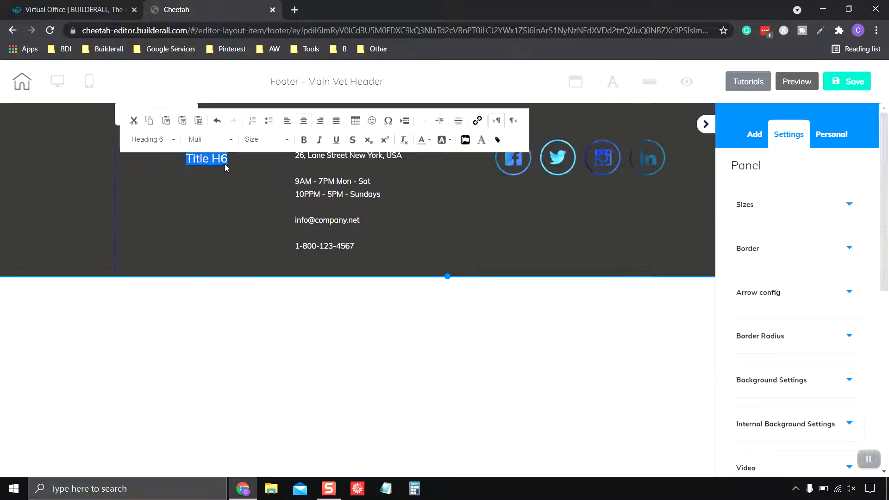
Color the Title H6 placeholder text white
{"action": "left_click", "coordinate": [231, 160]}
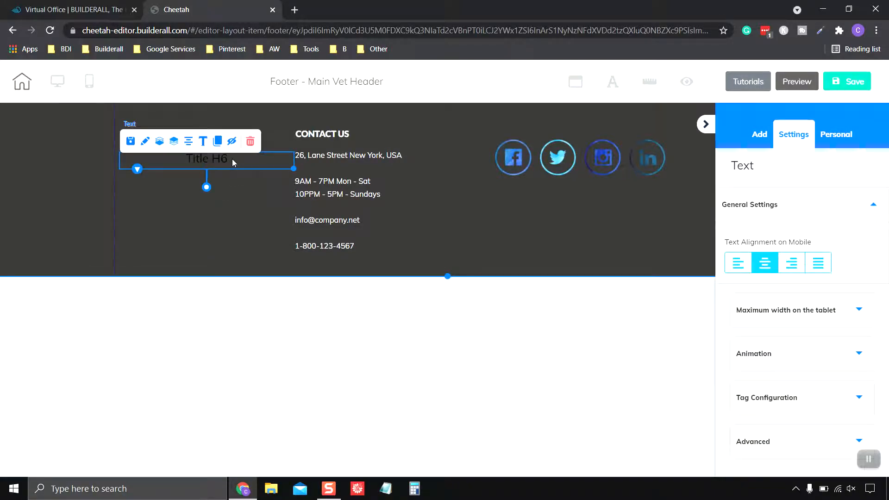
{"action": "double_click", "coordinate": [232, 158]}
{"action": "left_click_drag", "start_coordinate": [232, 159], "coordinate": [189, 157]}
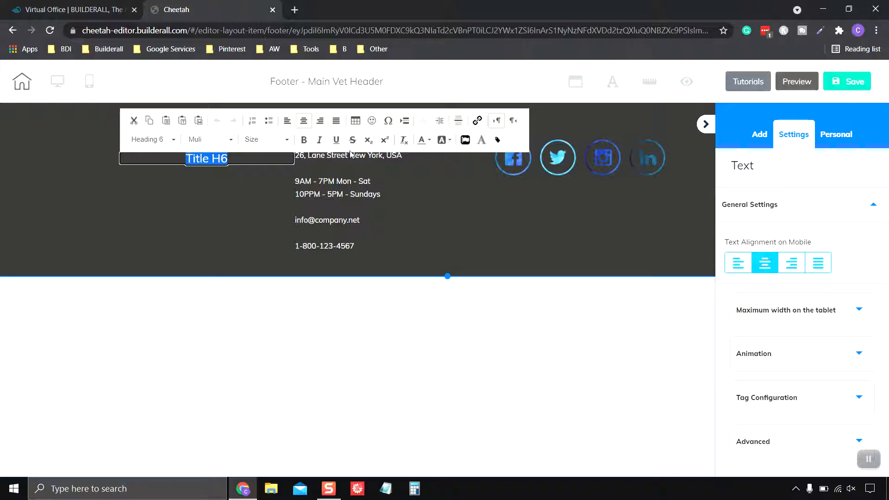
{"action": "left_click", "coordinate": [430, 140]}
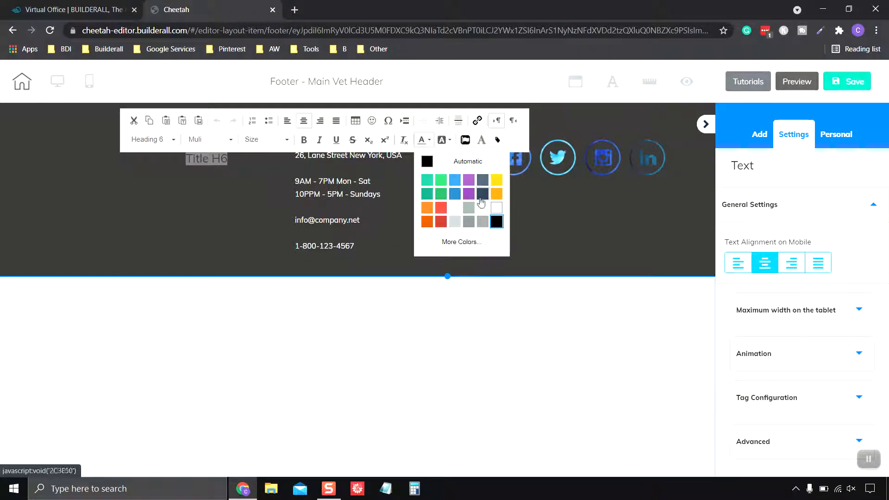
{"action": "left_click", "coordinate": [495, 213]}
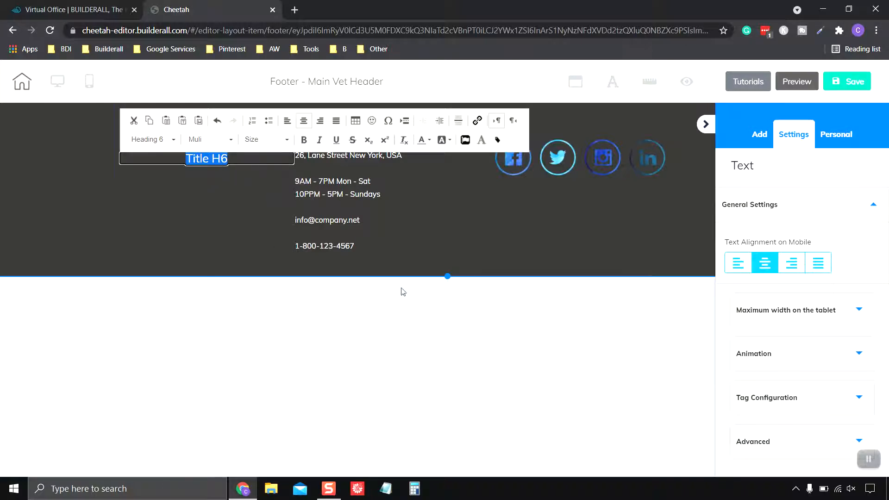
{"action": "left_click", "coordinate": [868, 460]}
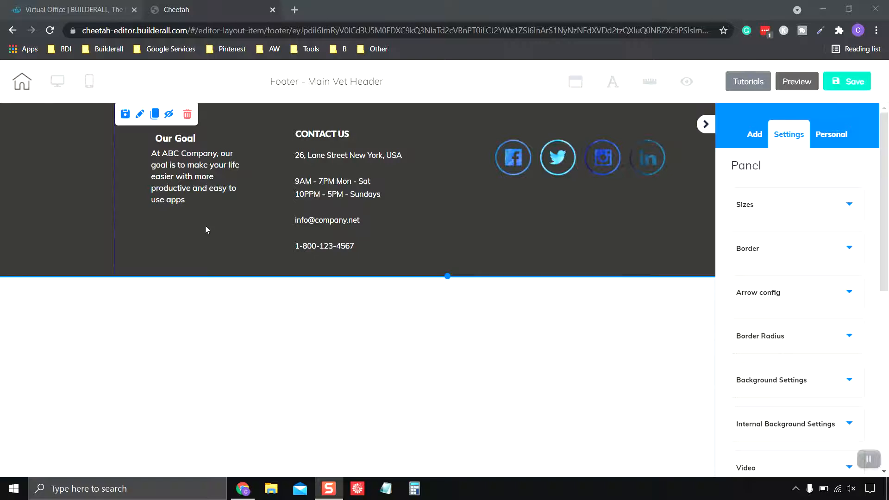
Align the ABC Company goal paragraph with the start of the "Our Goal" title and save the footer
{"action": "left_click_drag", "start_coordinate": [180, 172], "coordinate": [184, 170]}
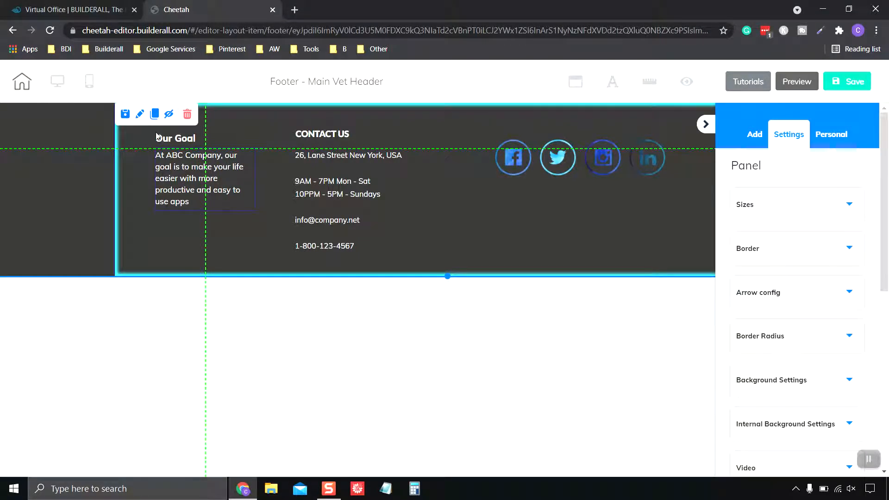
{"action": "left_click", "coordinate": [455, 210]}
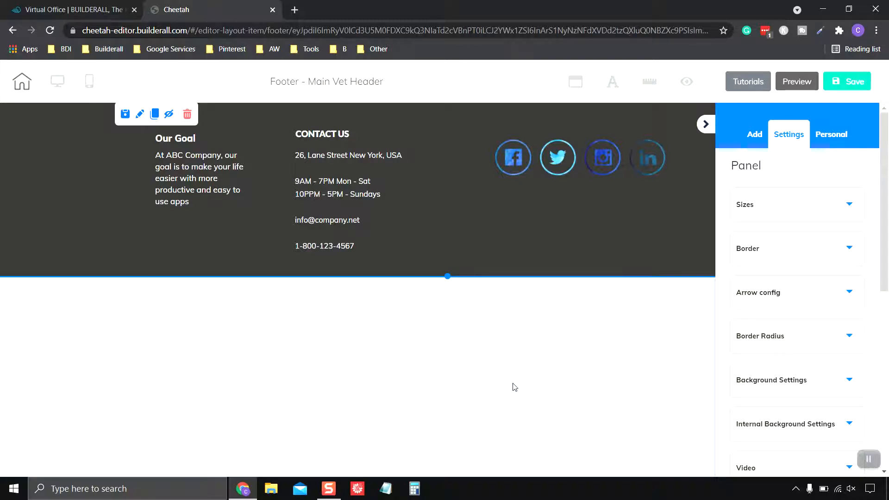
{"action": "left_click", "coordinate": [851, 87]}
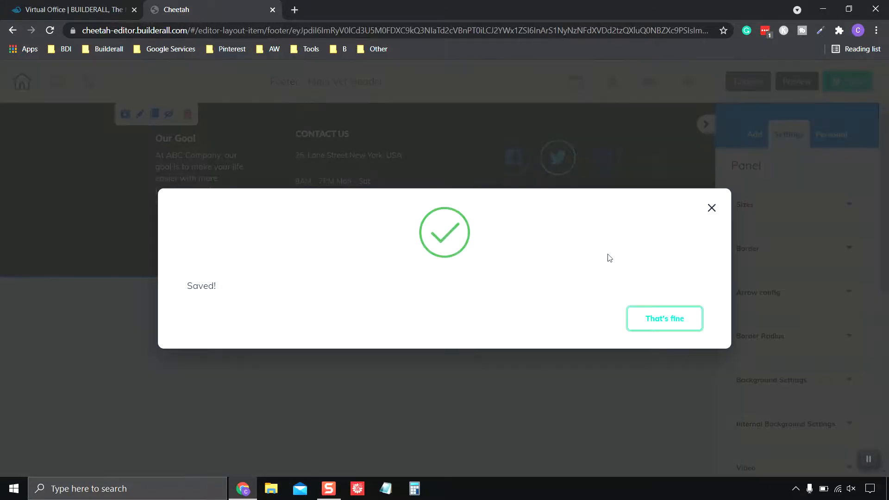
{"action": "left_click", "coordinate": [663, 325]}
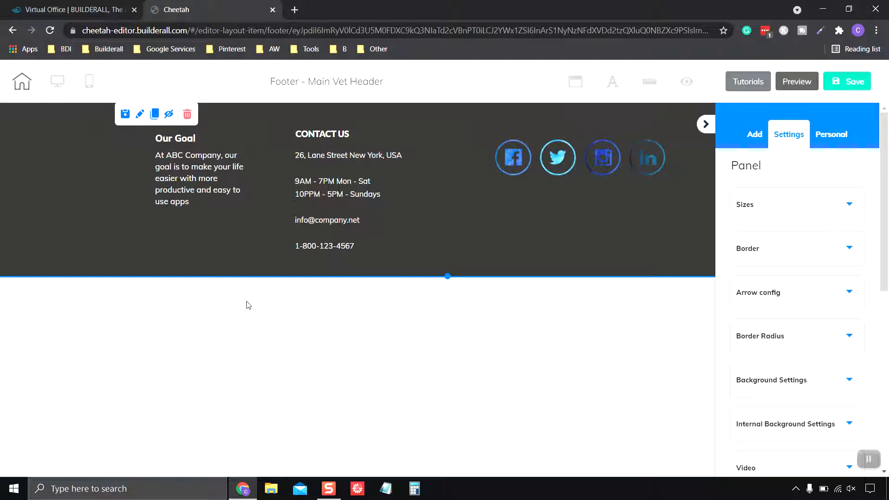
Leave the footer editor, reopen the Animal Rescue Clinic site through the Cheetah Website Builder and go to its global footers
{"action": "left_click", "coordinate": [273, 10]}
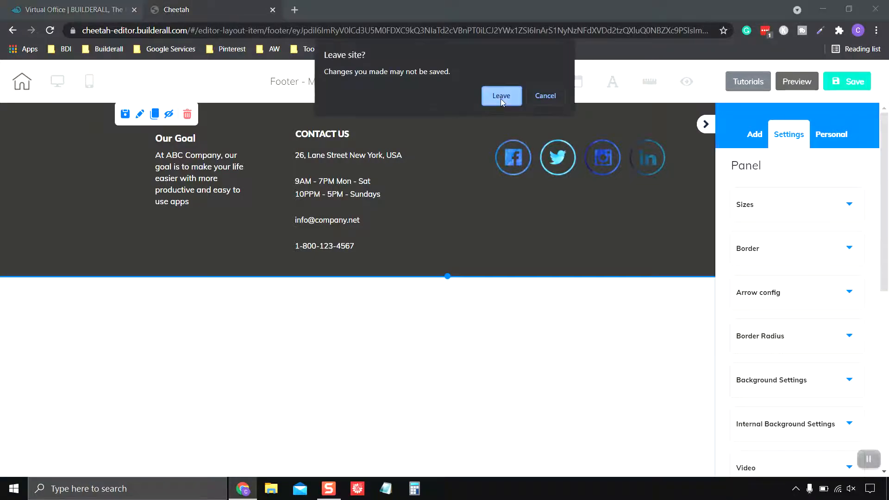
{"action": "left_click", "coordinate": [501, 96]}
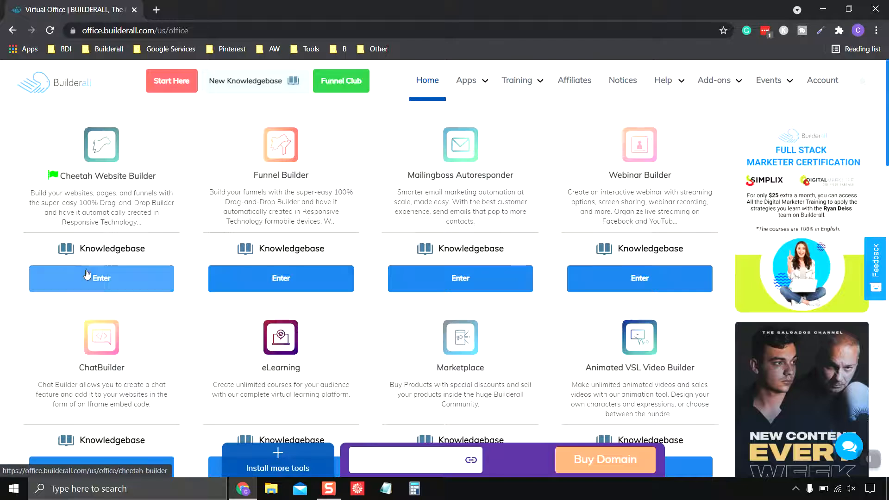
{"action": "left_click", "coordinate": [97, 279]}
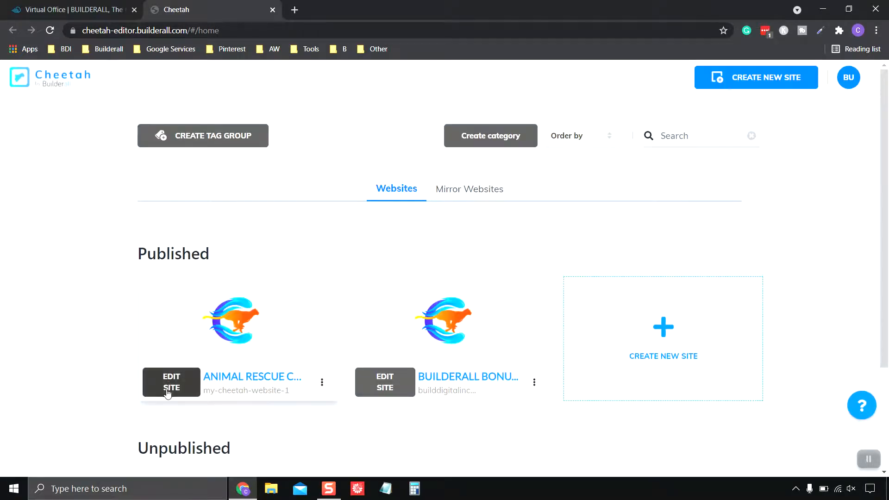
{"action": "left_click", "coordinate": [171, 383]}
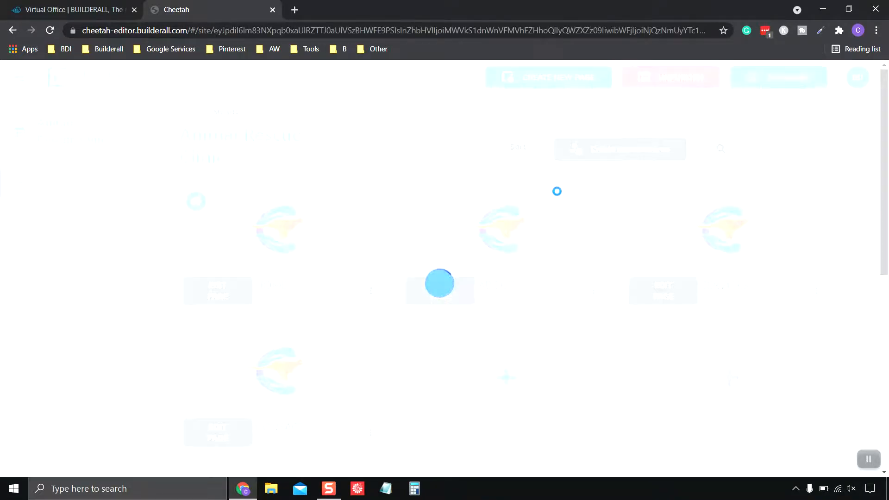
{"action": "scroll", "coordinate": [140, 231], "scroll_direction": "down", "scroll_amount": 3}
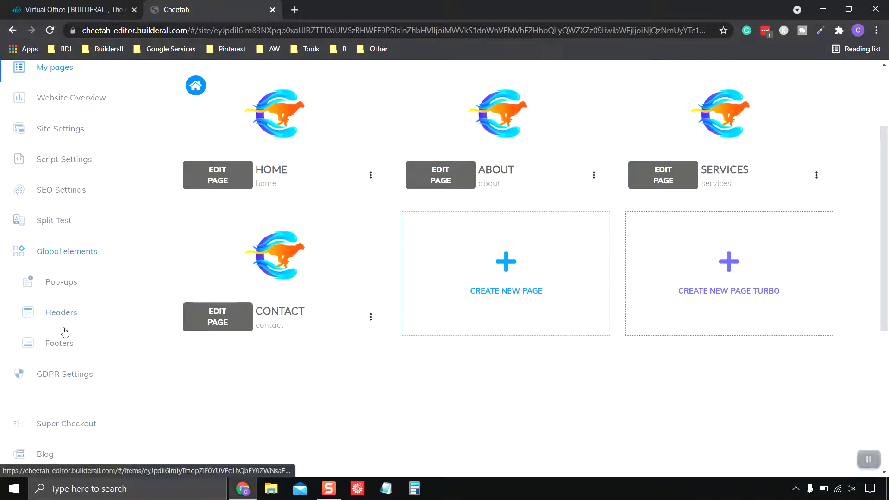
{"action": "left_click", "coordinate": [60, 342]}
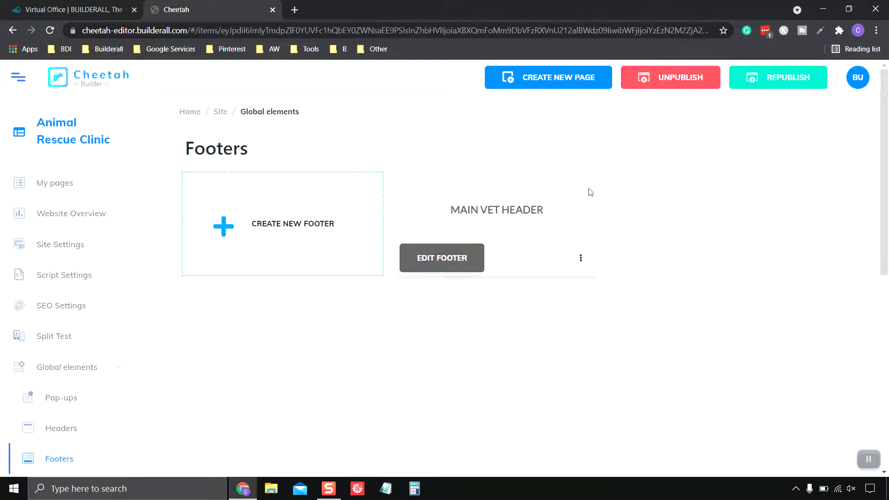
Delete the Main Vet Header footer from the site's global footers
{"action": "left_click", "coordinate": [582, 259]}
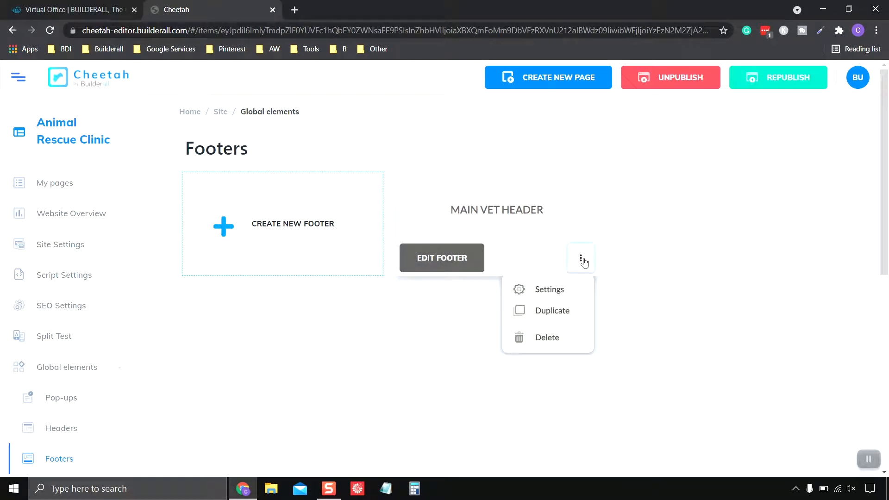
{"action": "left_click", "coordinate": [554, 340]}
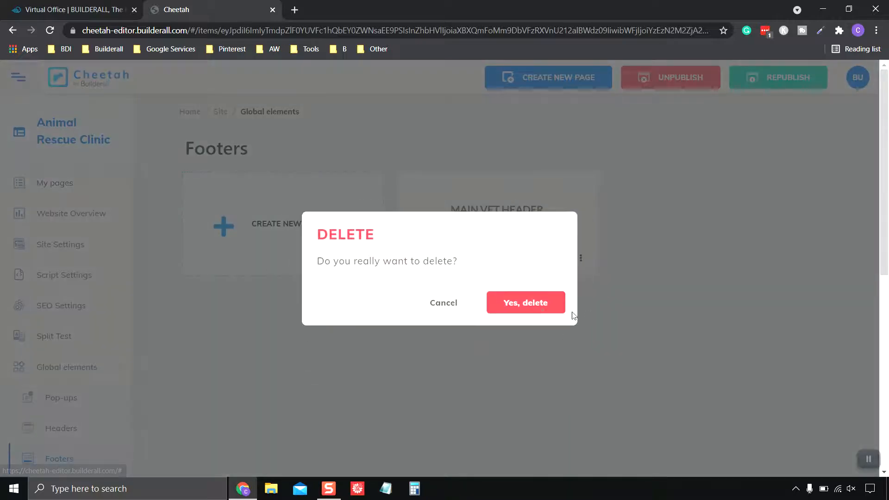
{"action": "left_click", "coordinate": [537, 306]}
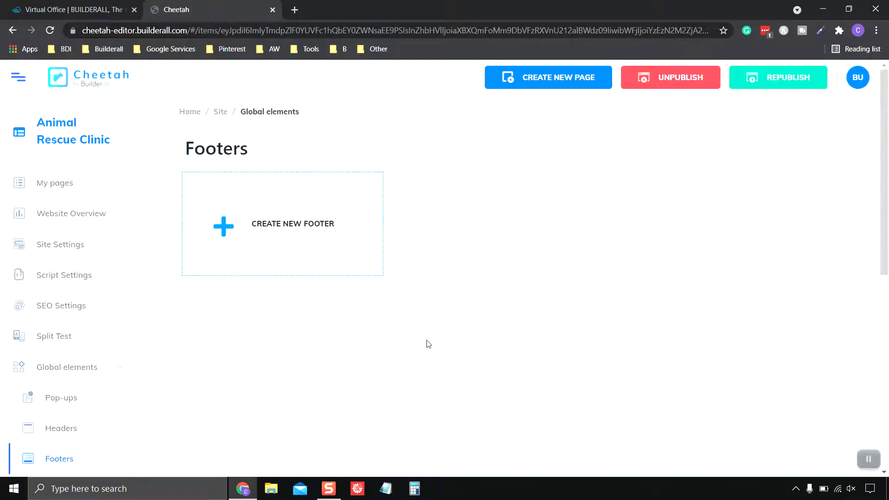
Create a new global footer named "Vet Clinic Footer" for the Animal Rescue Clinic site
{"action": "left_click", "coordinate": [293, 226]}
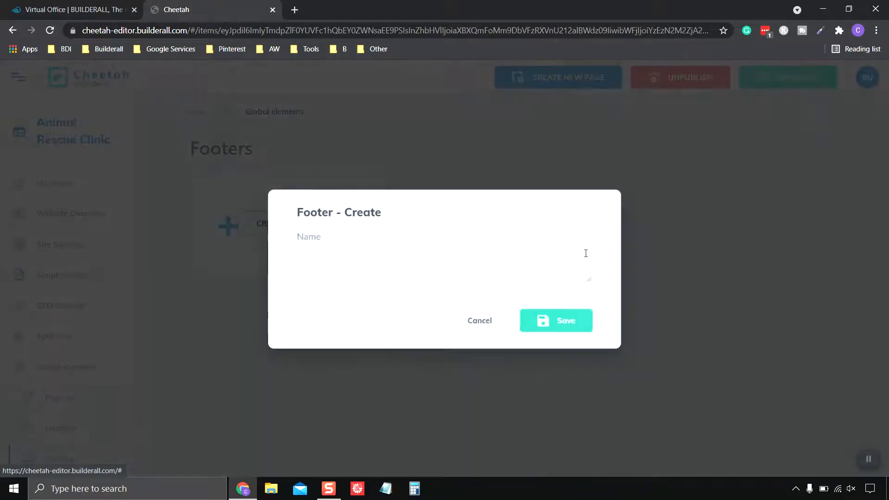
{"action": "left_click", "coordinate": [349, 266]}
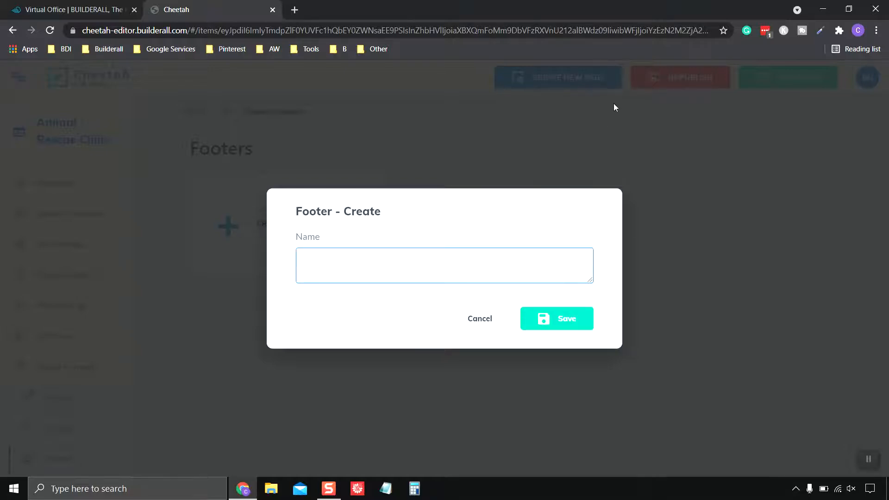
{"action": "type", "text": "Vet Click"}
{"action": "key", "text": "BackSpace"}
{"action": "type", "text": "nic Footer"}
{"action": "left_click", "coordinate": [572, 324]}
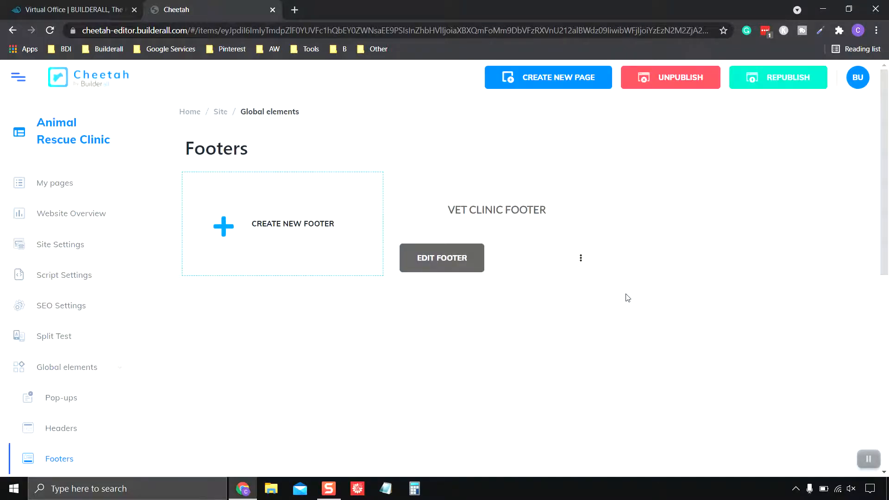
Open the Vet Clinic Footer for editing and list the saved personal panels
{"action": "left_click", "coordinate": [453, 263]}
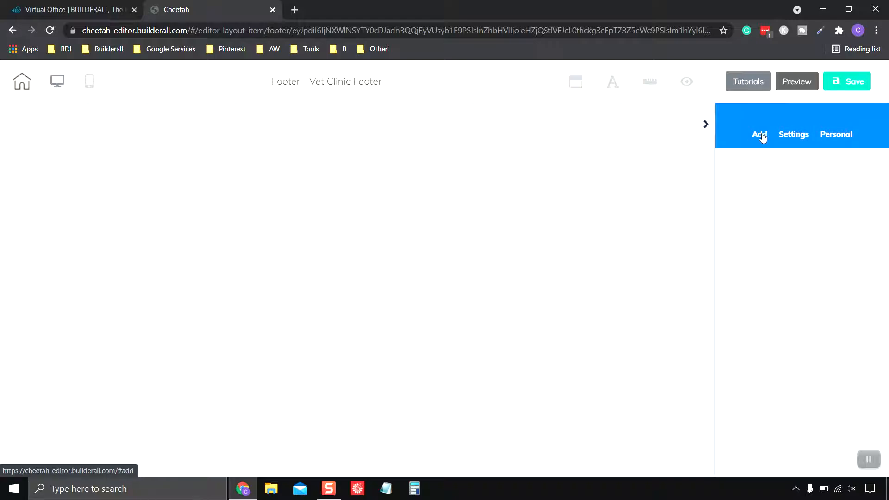
{"action": "left_click", "coordinate": [844, 137]}
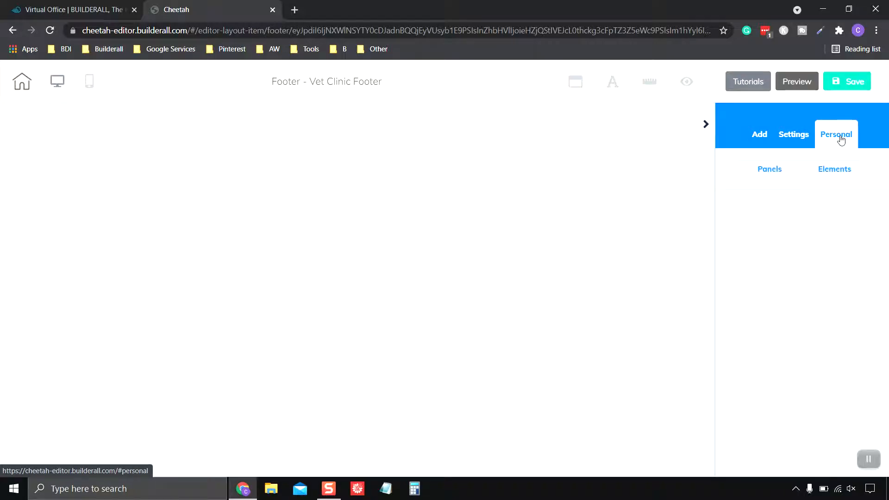
{"action": "left_click", "coordinate": [771, 171]}
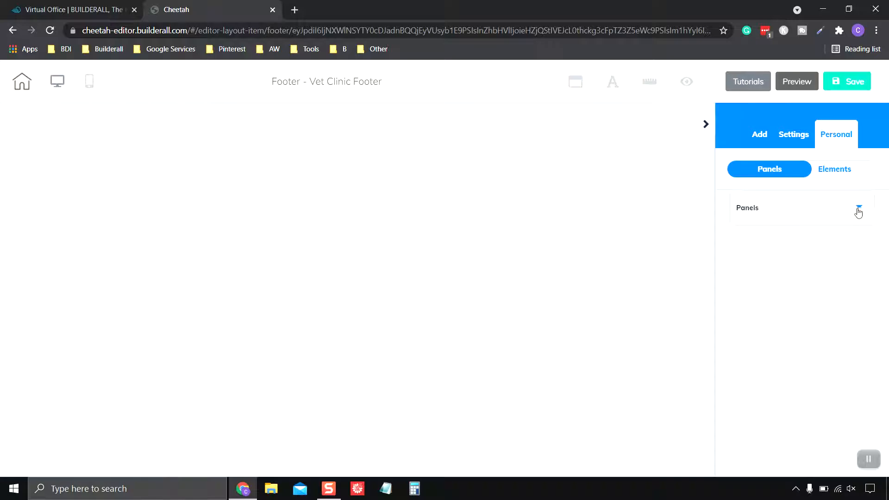
{"action": "left_click", "coordinate": [858, 209]}
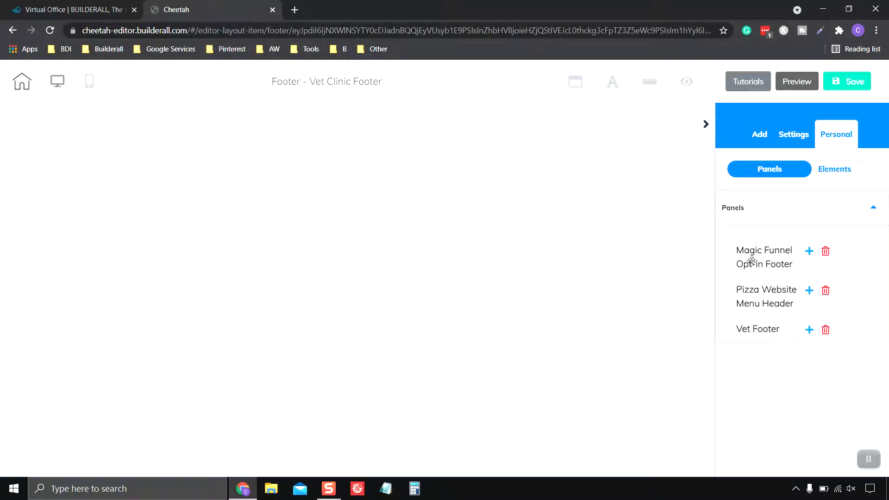
Try to delete the Vet Footer from the saved personal panels
{"action": "left_click", "coordinate": [826, 329]}
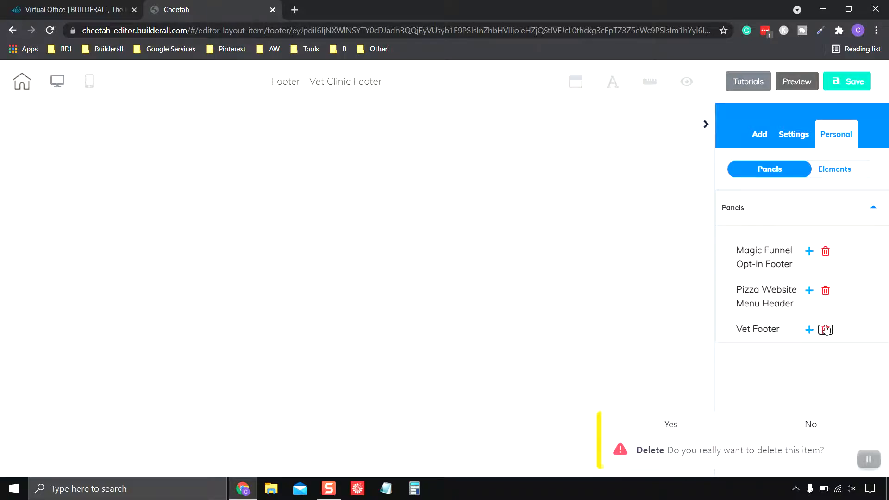
{"action": "left_click", "coordinate": [685, 433]}
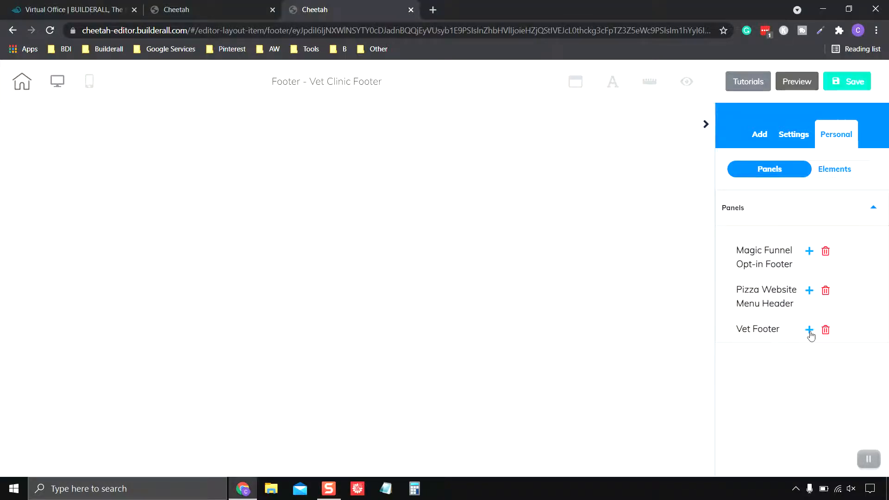
Add the saved Vet Footer panel to the empty footer and collapse the editor's side panel
{"action": "left_click", "coordinate": [809, 332]}
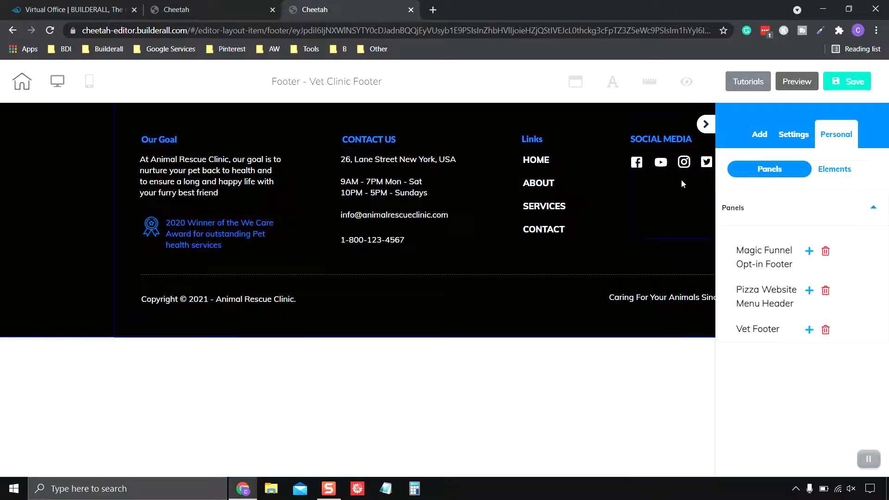
{"action": "left_click", "coordinate": [706, 125]}
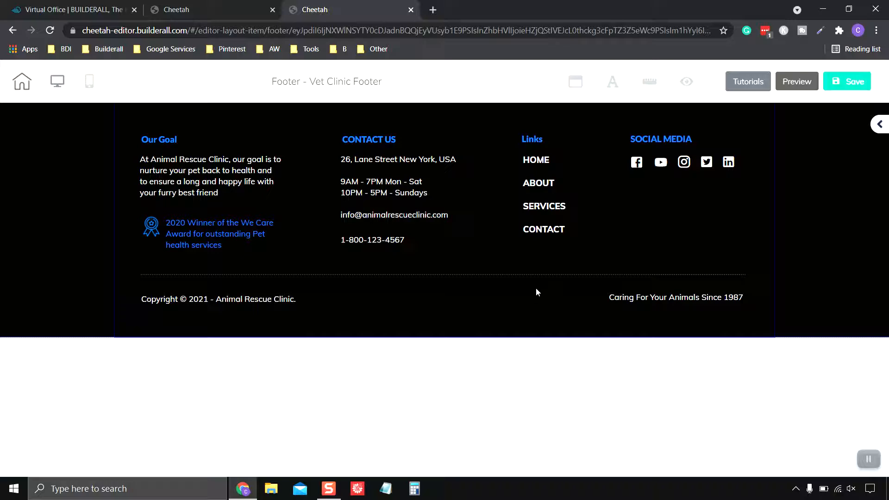
In the settings of the footer's Links menu, link the HOME item to the Home page, opening in the same tab
{"action": "left_click", "coordinate": [553, 163]}
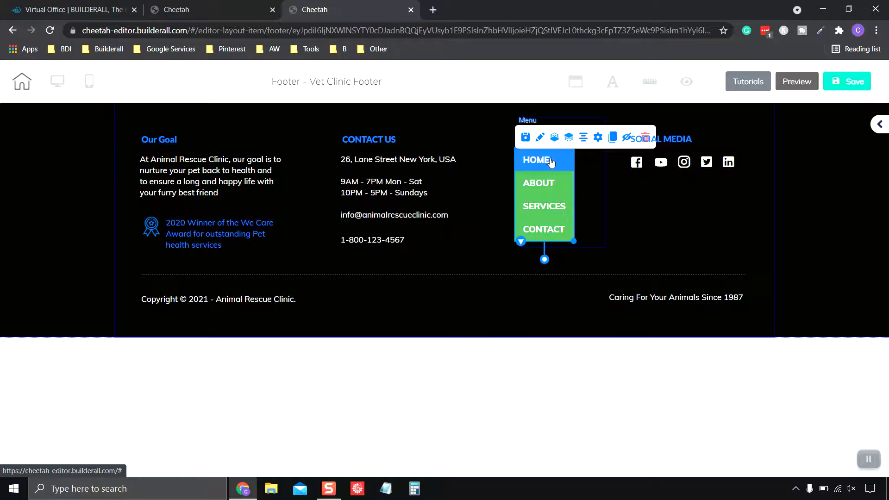
{"action": "left_click", "coordinate": [478, 124]}
{"action": "left_click", "coordinate": [553, 138]}
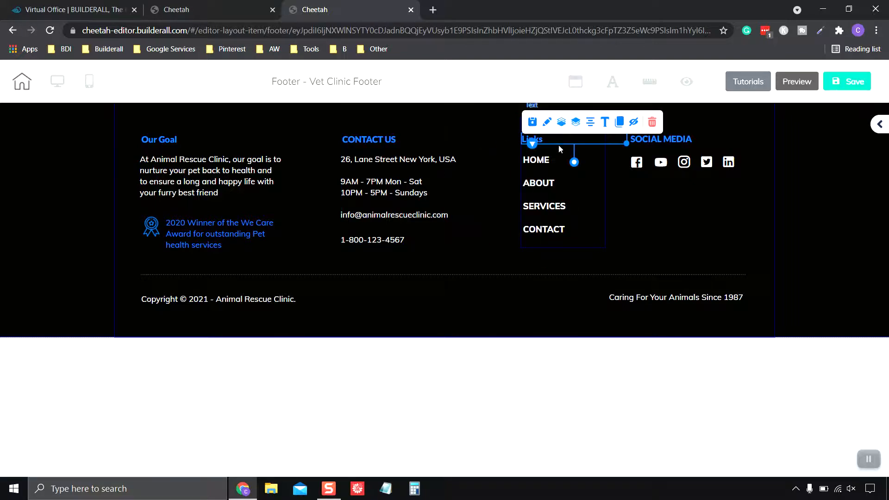
{"action": "left_click", "coordinate": [483, 113]}
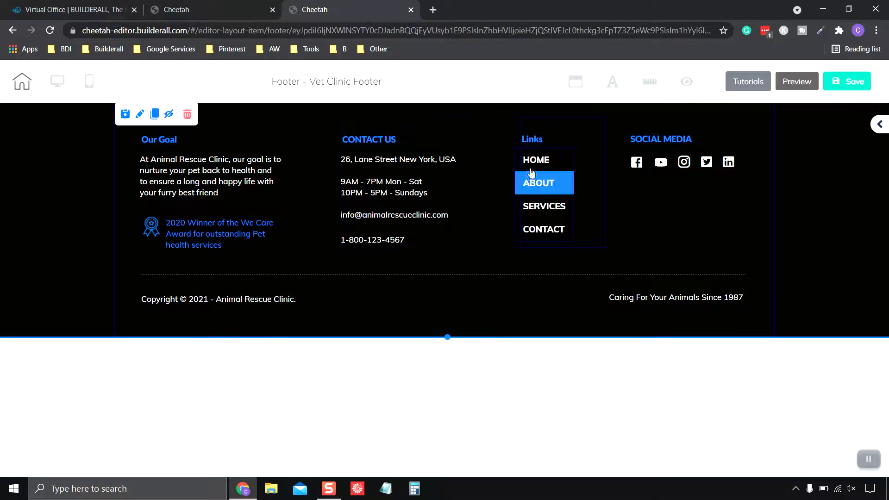
{"action": "left_click", "coordinate": [544, 159]}
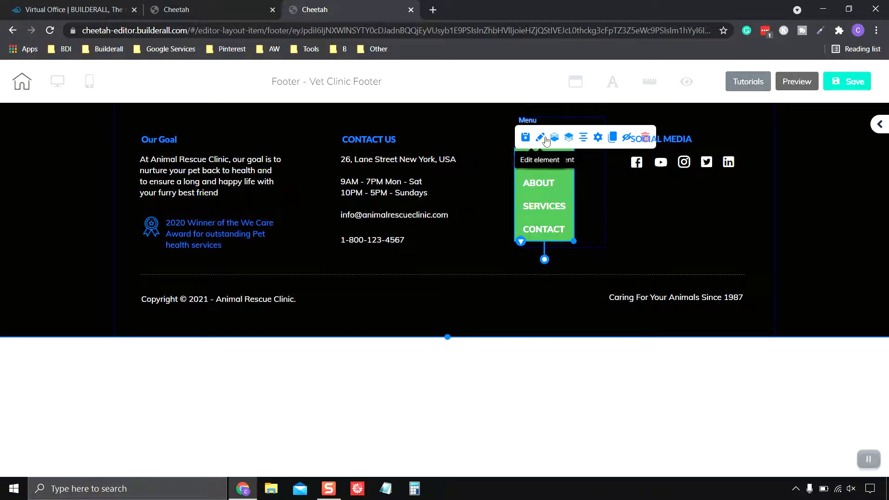
{"action": "left_click", "coordinate": [598, 137]}
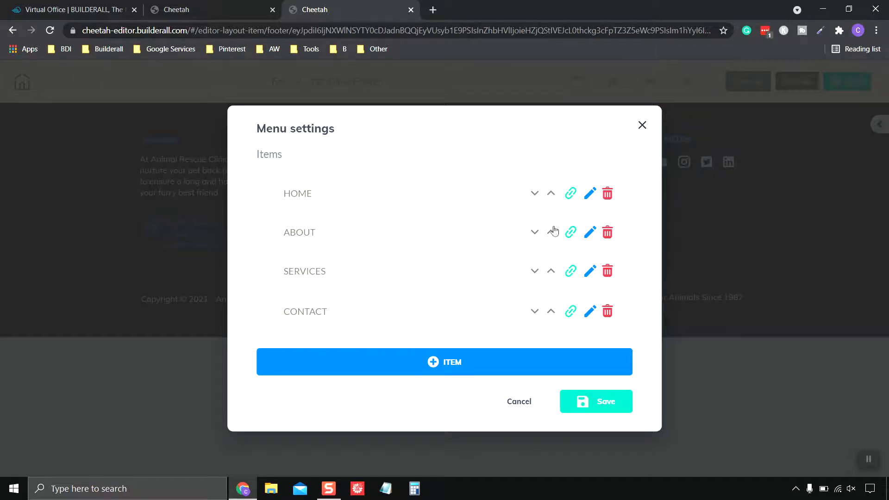
{"action": "left_click", "coordinate": [572, 194]}
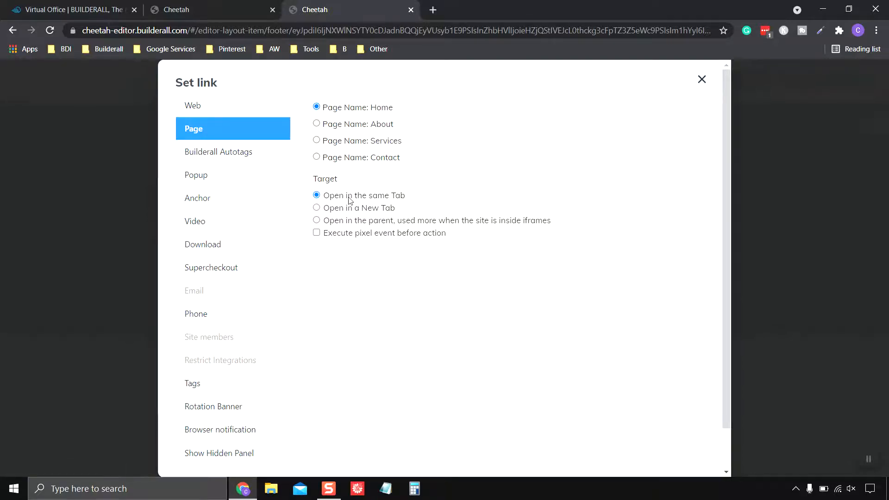
{"action": "scroll", "coordinate": [494, 290], "scroll_direction": "down", "scroll_amount": 3}
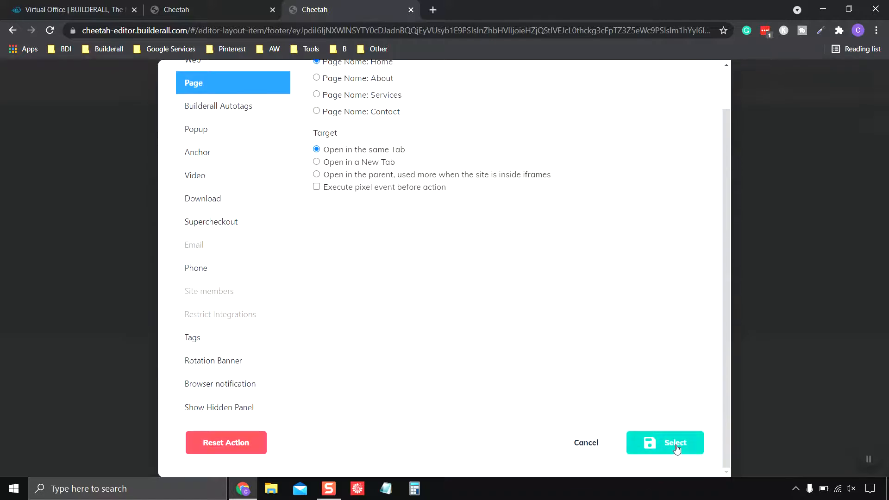
{"action": "left_click", "coordinate": [679, 449]}
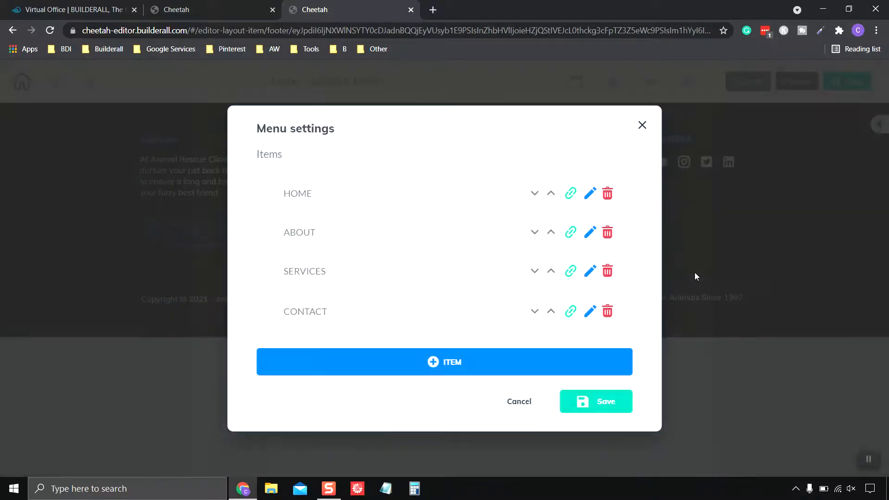
Link the ABOUT menu item to the About page, opening in the same tab
{"action": "left_click", "coordinate": [570, 233]}
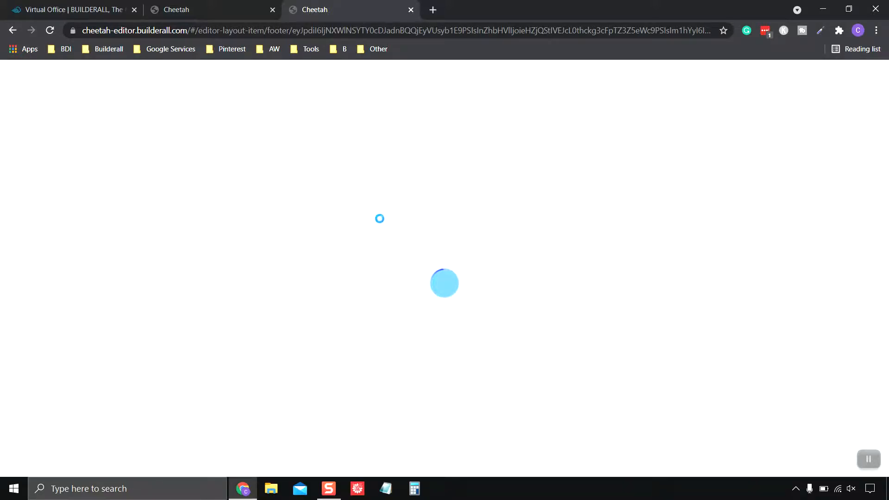
{"action": "scroll", "coordinate": [380, 238], "scroll_direction": "up", "scroll_amount": 1}
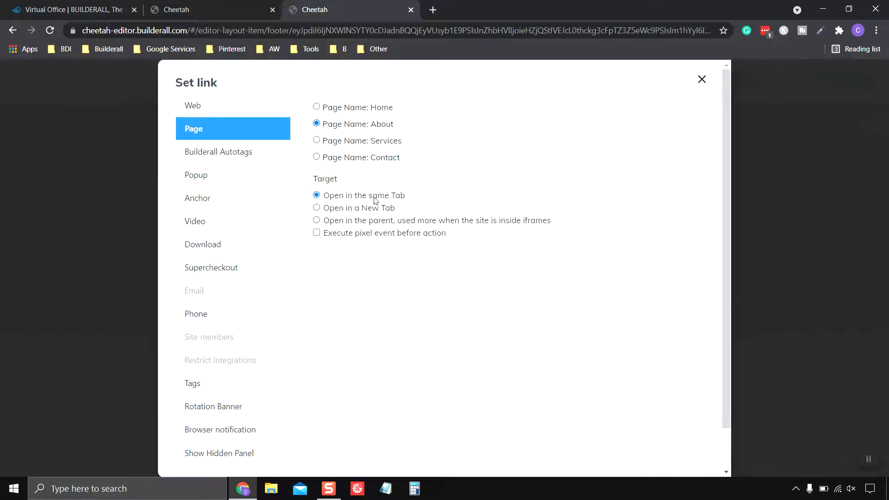
{"action": "scroll", "coordinate": [543, 345], "scroll_direction": "down", "scroll_amount": 2}
{"action": "left_click", "coordinate": [668, 440]}
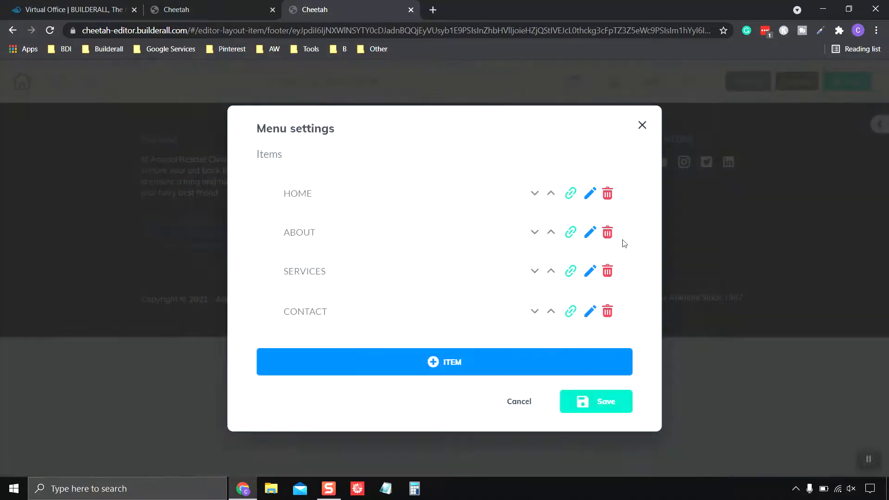
Check the web URL option for the SERVICES menu item, but keep it linked to the Services page in the same tab
{"action": "left_click", "coordinate": [566, 268]}
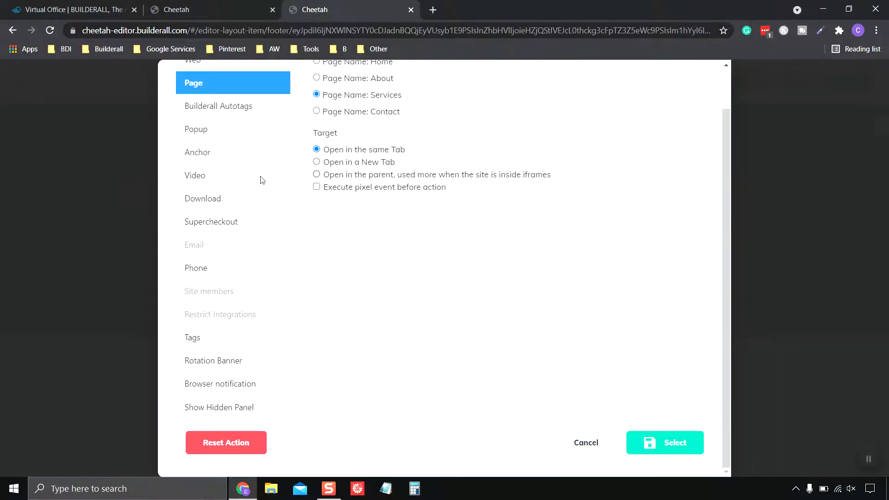
{"action": "scroll", "coordinate": [260, 180], "scroll_direction": "up", "scroll_amount": 1}
{"action": "left_click", "coordinate": [216, 106]}
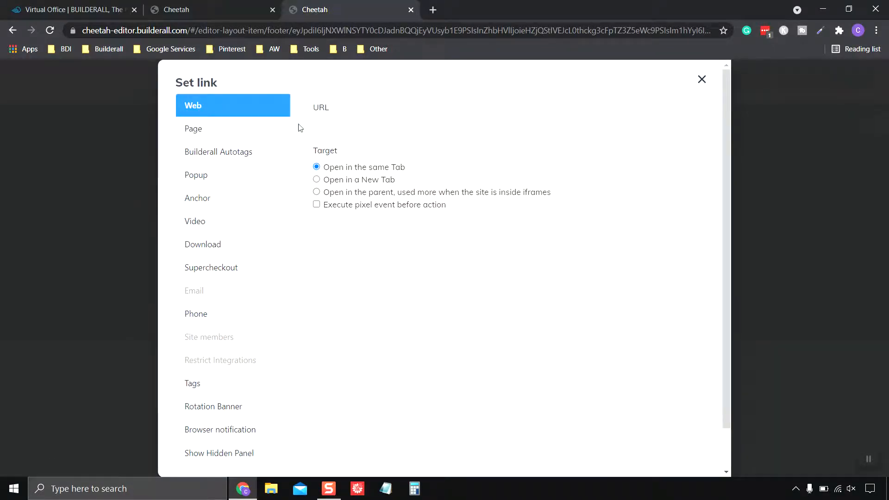
{"action": "left_click", "coordinate": [194, 133]}
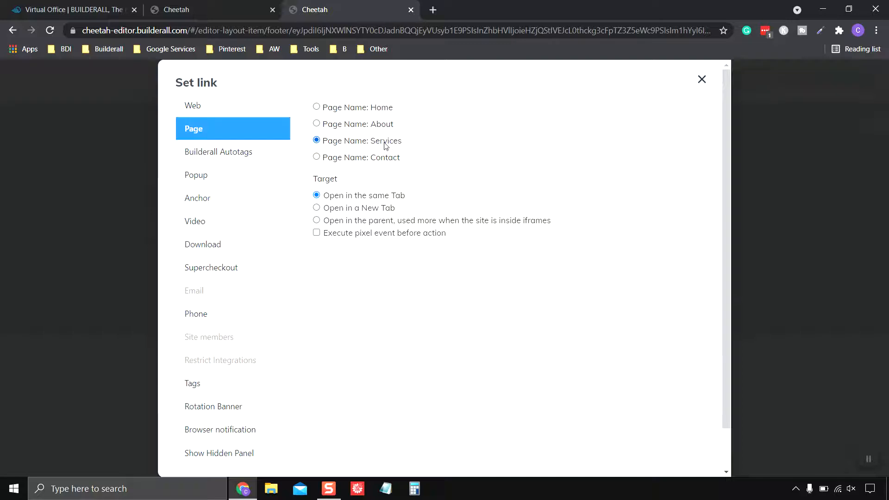
{"action": "scroll", "coordinate": [676, 456], "scroll_direction": "down", "scroll_amount": 1}
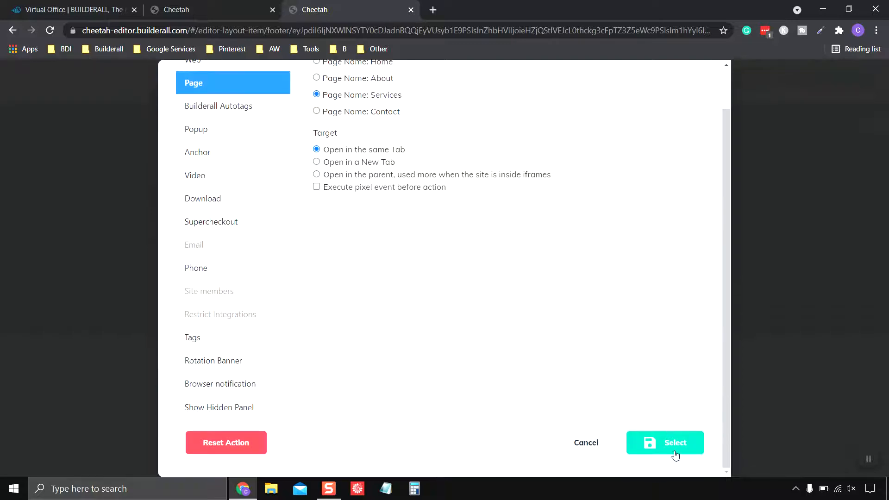
{"action": "left_click", "coordinate": [675, 453]}
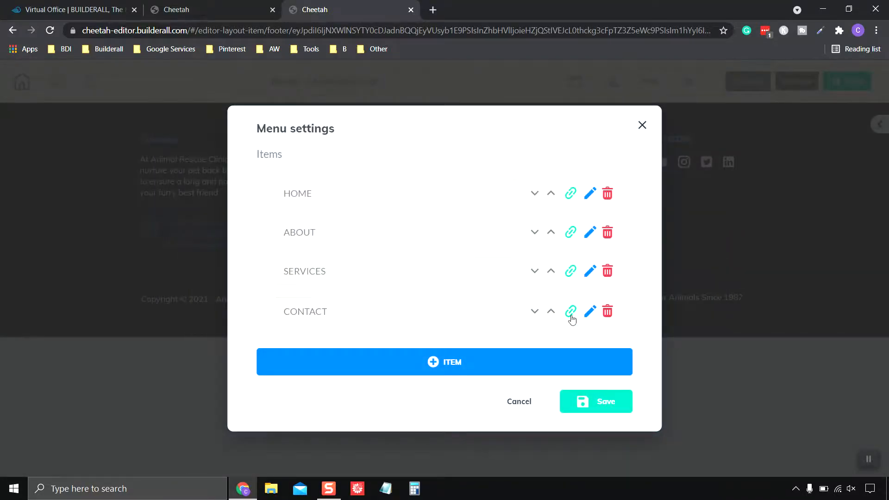
Link the CONTACT menu item to the Contact page in the same tab and save the menu settings
{"action": "left_click", "coordinate": [571, 313]}
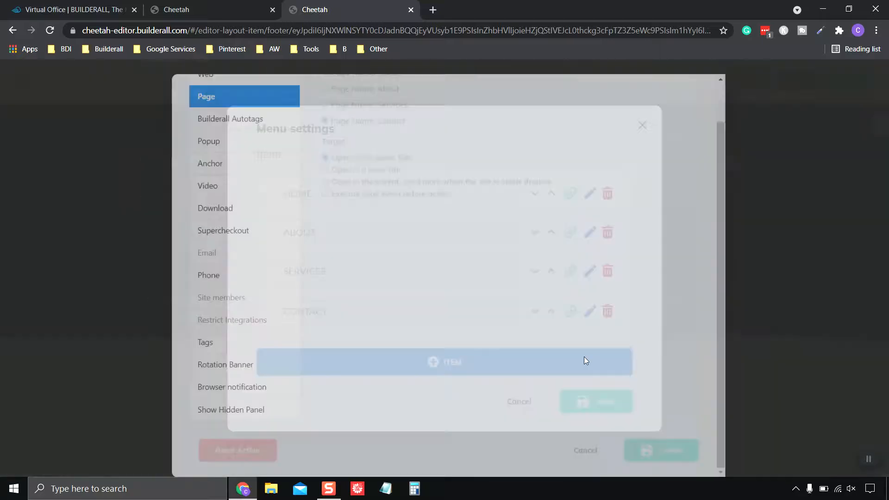
{"action": "scroll", "coordinate": [383, 158], "scroll_direction": "up", "scroll_amount": 1}
{"action": "scroll", "coordinate": [662, 435], "scroll_direction": "down", "scroll_amount": 1}
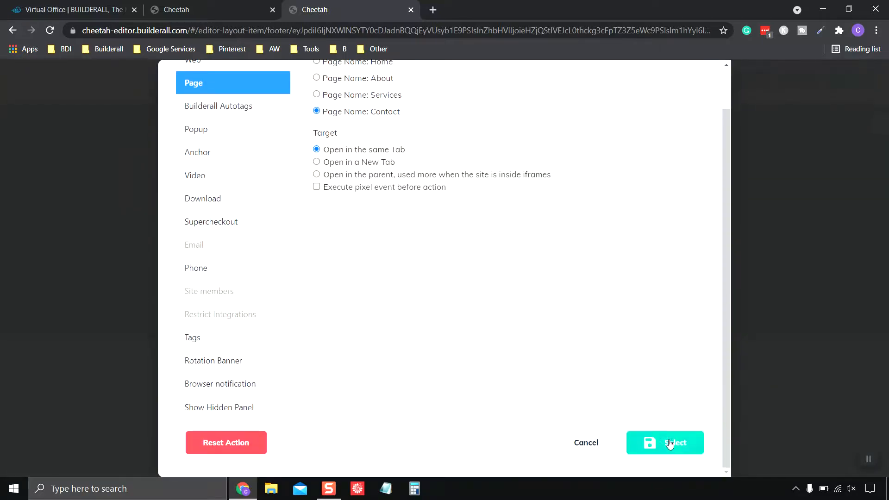
{"action": "left_click", "coordinate": [669, 443]}
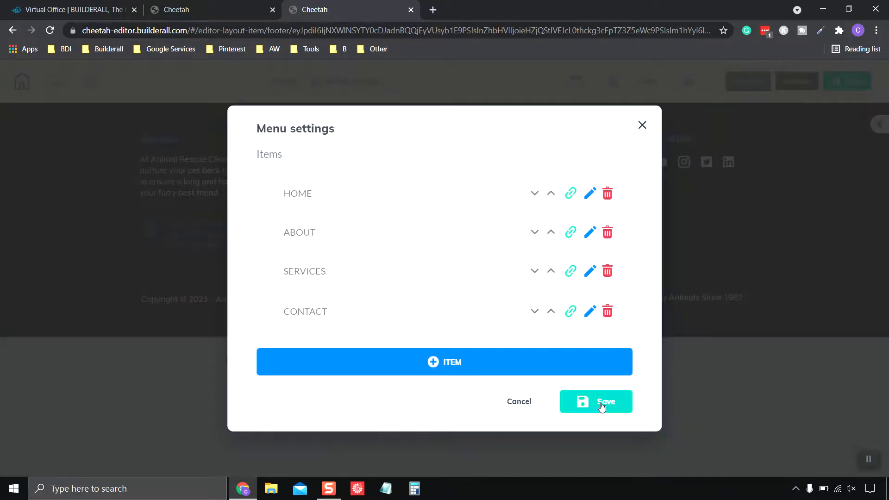
{"action": "left_click", "coordinate": [602, 407]}
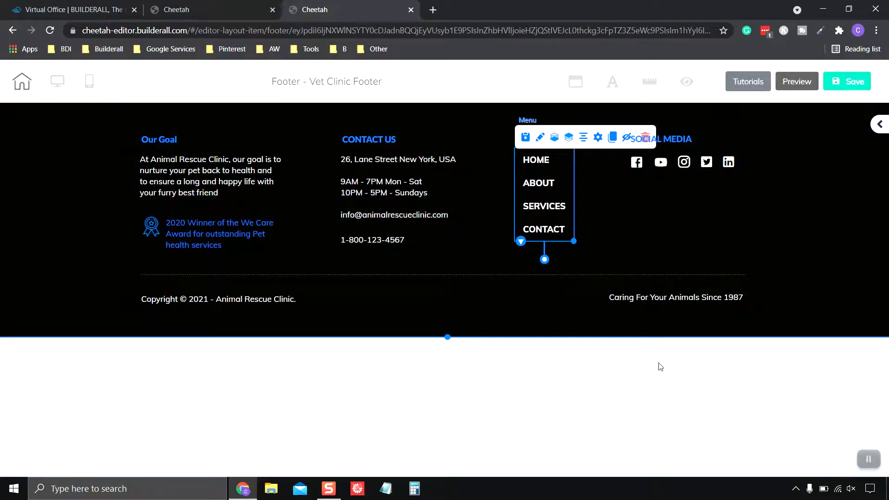
Deselect the footer's Links menu, save the Vet Clinic Footer, and leave its editor
{"action": "left_click", "coordinate": [673, 224]}
{"action": "left_click", "coordinate": [592, 257]}
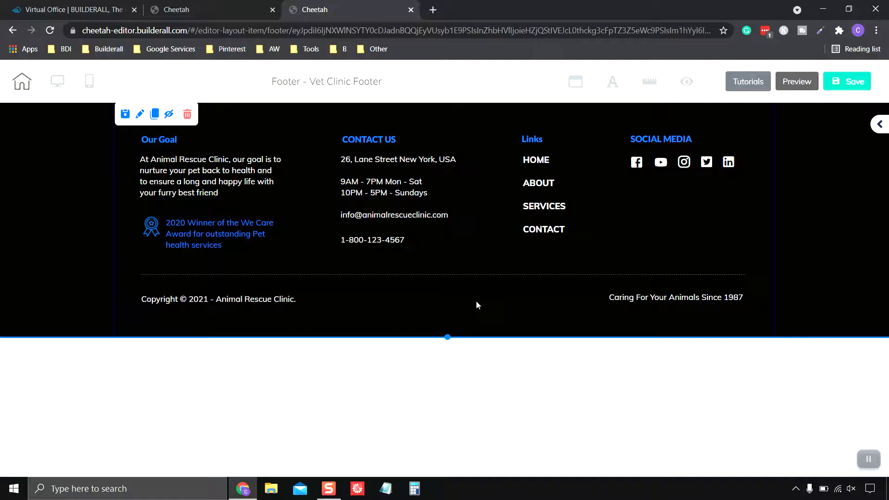
{"action": "left_click", "coordinate": [855, 83]}
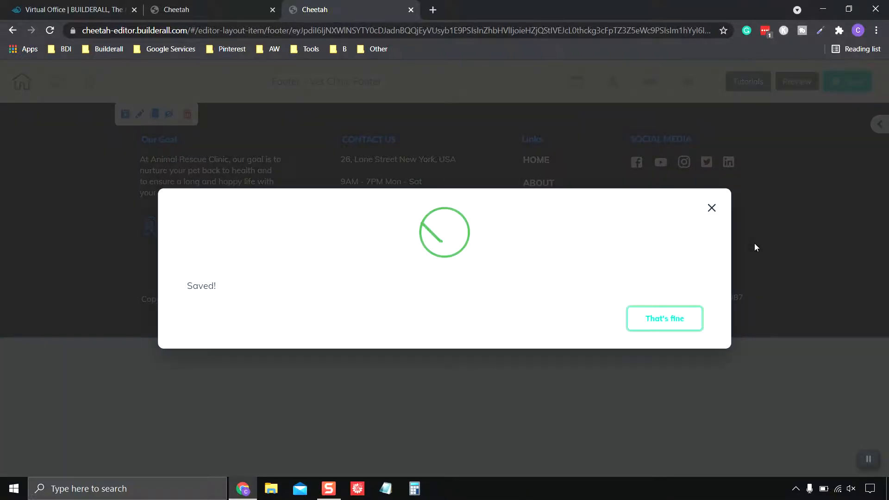
{"action": "left_click", "coordinate": [664, 328]}
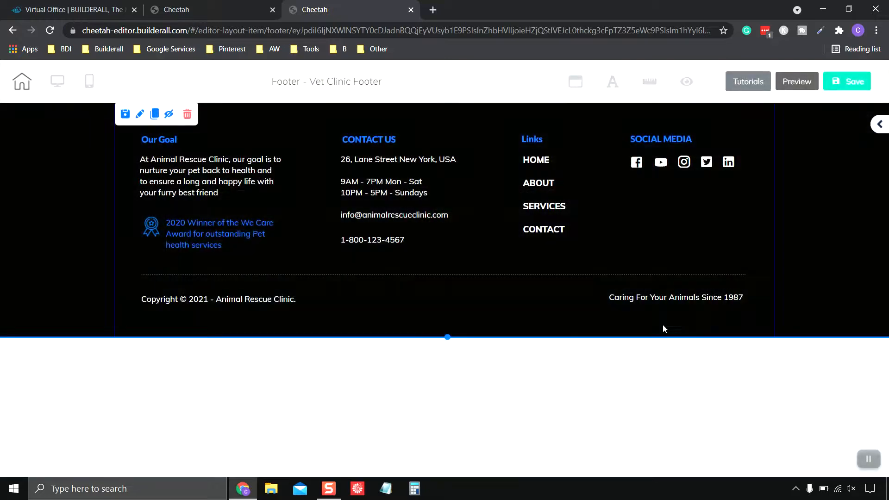
{"action": "left_click", "coordinate": [410, 9]}
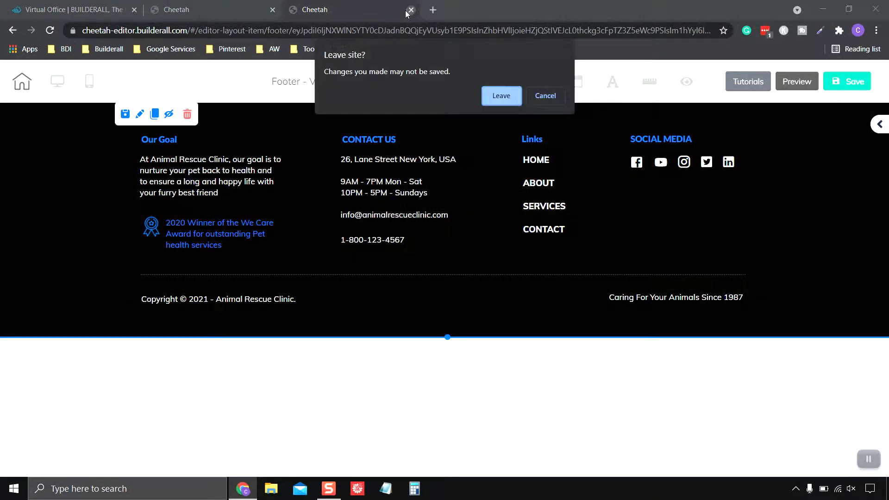
{"action": "left_click", "coordinate": [501, 97]}
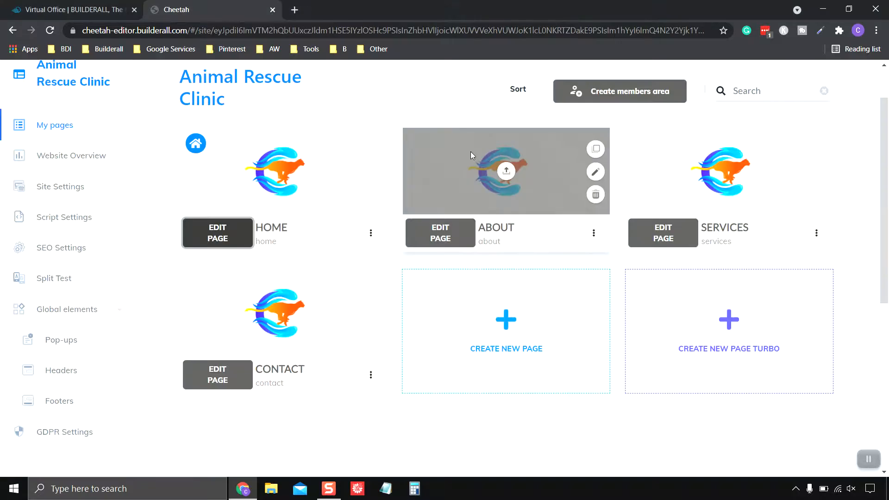
Open the Home page for editing and delete the black footer panel at the end of the page
{"action": "left_click", "coordinate": [222, 234]}
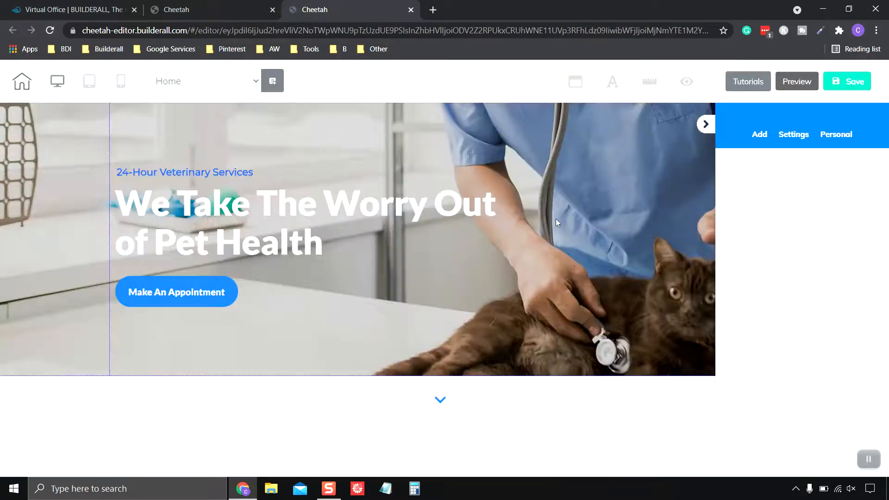
{"action": "scroll", "coordinate": [573, 274], "scroll_direction": "down", "scroll_amount": 10}
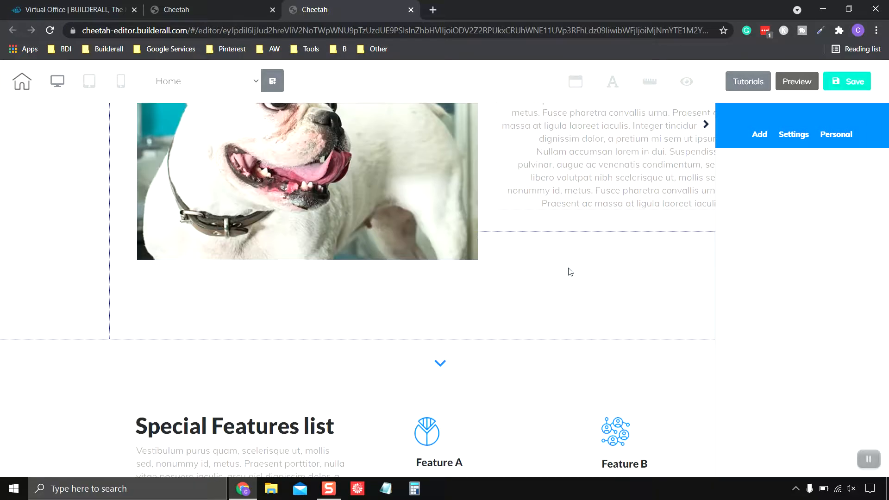
{"action": "scroll", "coordinate": [563, 276], "scroll_direction": "down", "scroll_amount": 15}
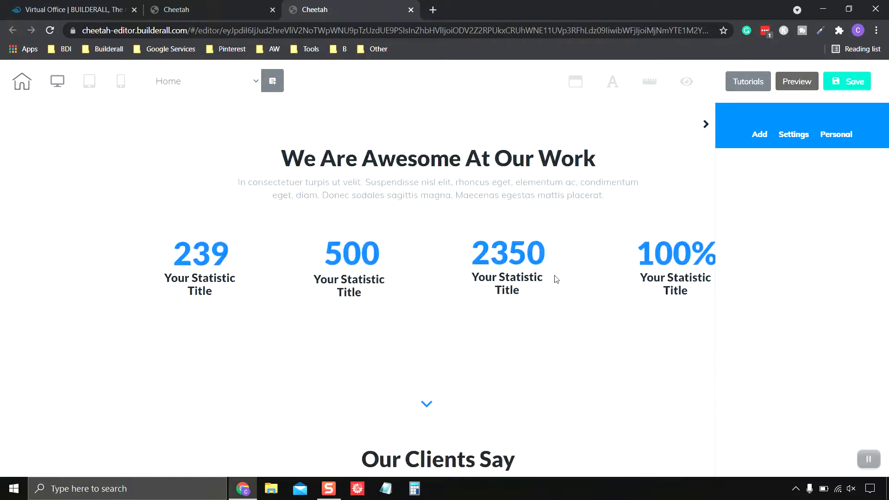
{"action": "scroll", "coordinate": [555, 277], "scroll_direction": "down", "scroll_amount": 10}
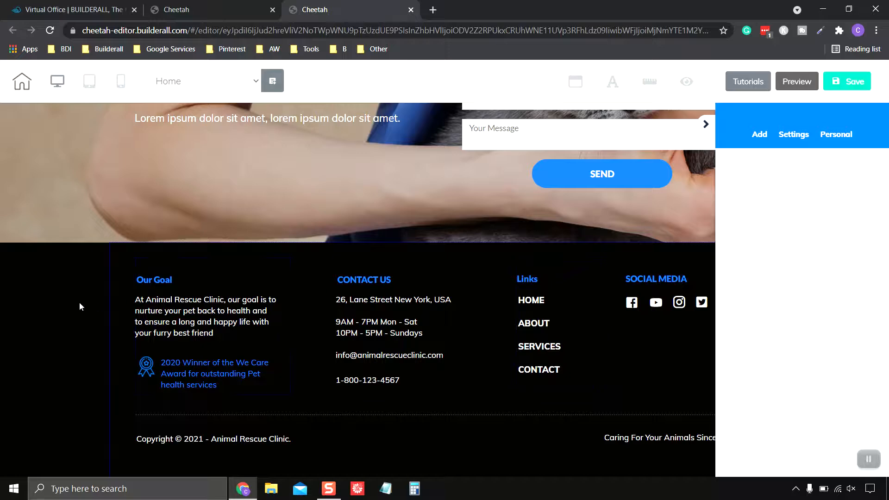
{"action": "left_click", "coordinate": [53, 306]}
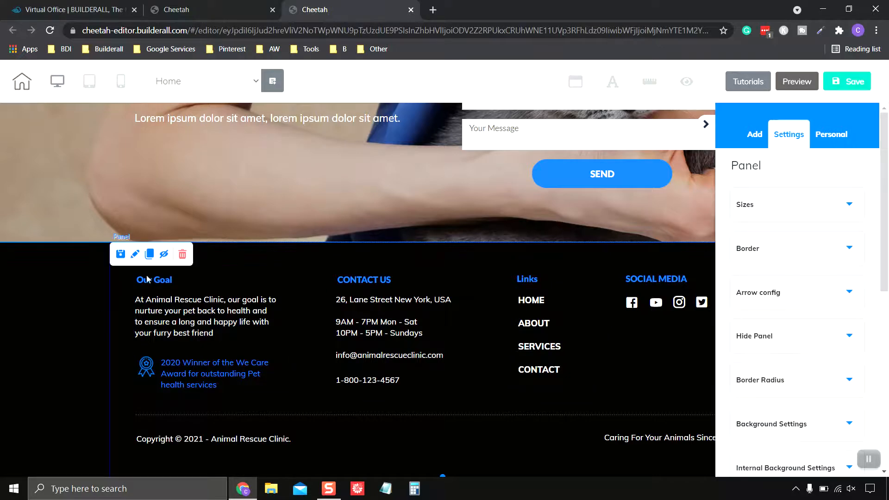
{"action": "left_click", "coordinate": [183, 254]}
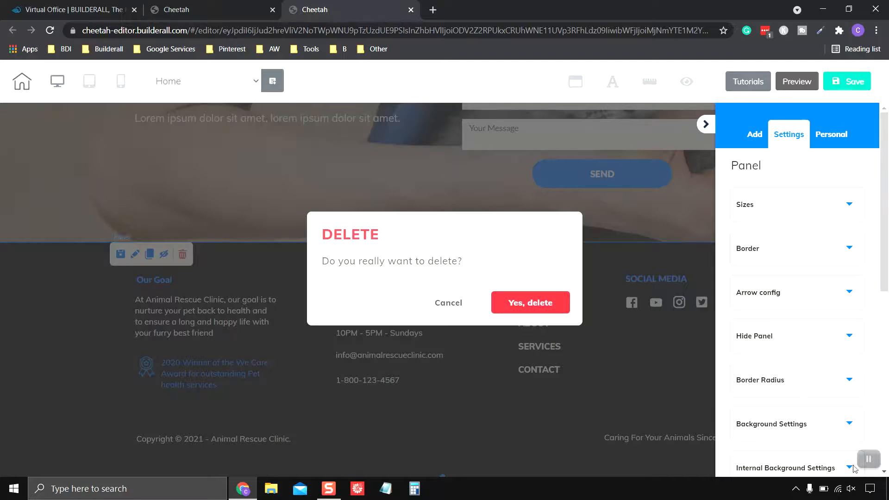
{"action": "left_click", "coordinate": [868, 459]}
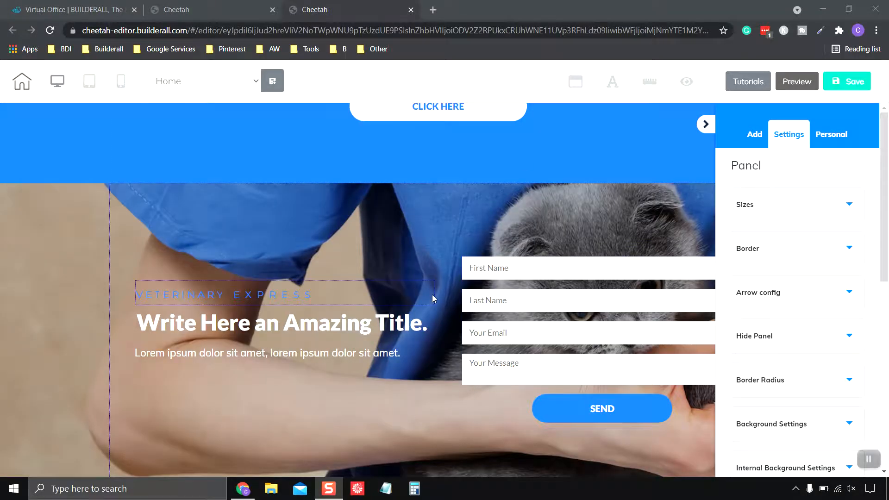
{"action": "scroll", "coordinate": [432, 294], "scroll_direction": "down", "scroll_amount": 10}
{"action": "scroll", "coordinate": [432, 294], "scroll_direction": "up", "scroll_amount": 2}
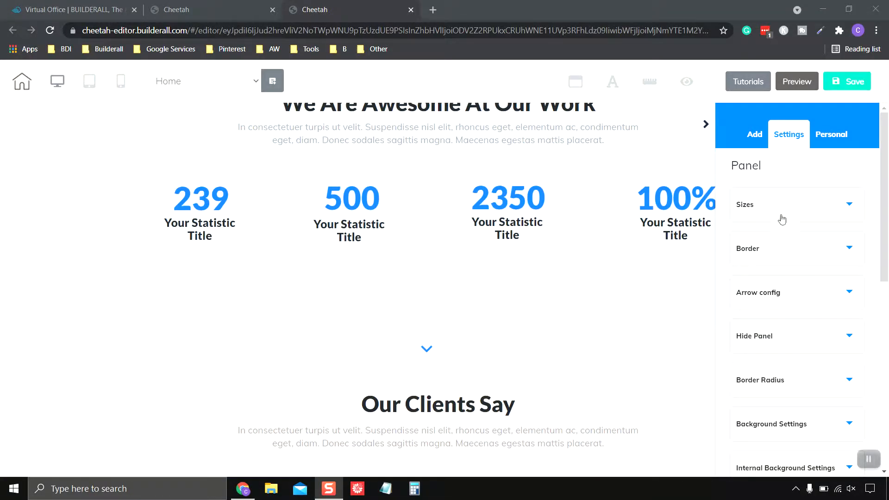
Save the Home page, publish the site, and leave the page editor
{"action": "left_click", "coordinate": [851, 91]}
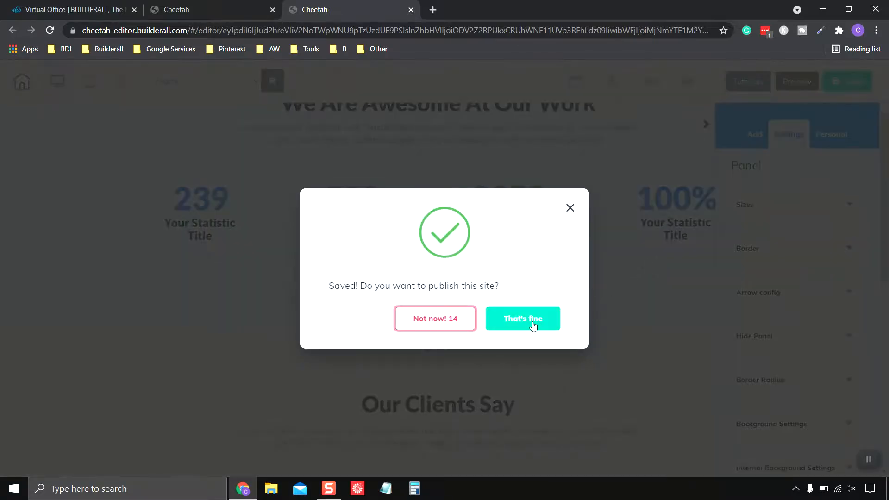
{"action": "left_click", "coordinate": [533, 320]}
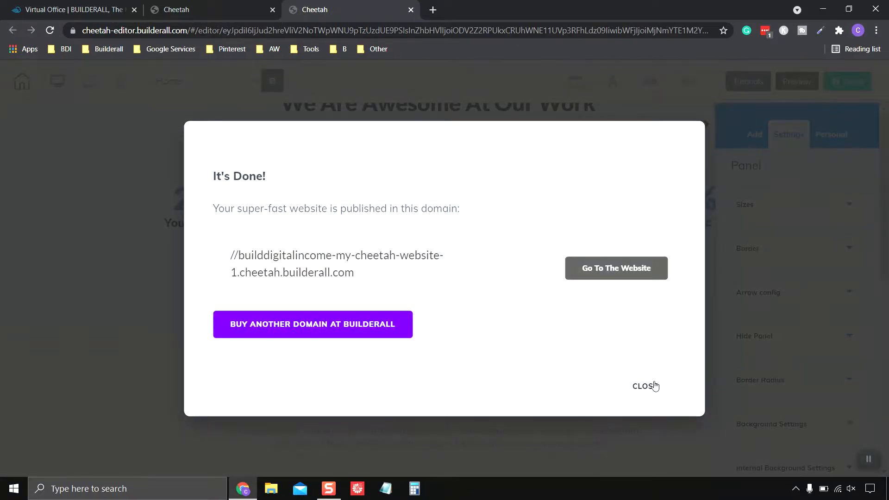
{"action": "left_click", "coordinate": [656, 385]}
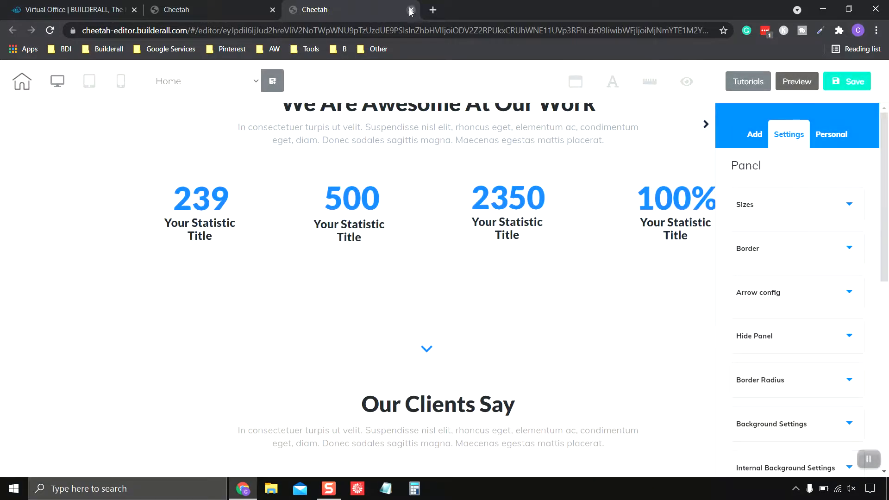
{"action": "left_click", "coordinate": [410, 10]}
{"action": "left_click", "coordinate": [498, 97]}
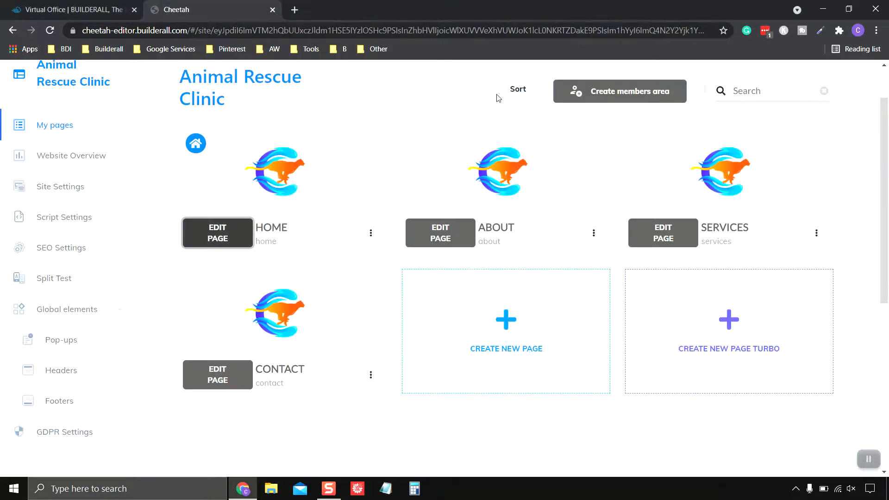
Open the About page in the editor for a look and leave it without making changes
{"action": "left_click", "coordinate": [445, 238]}
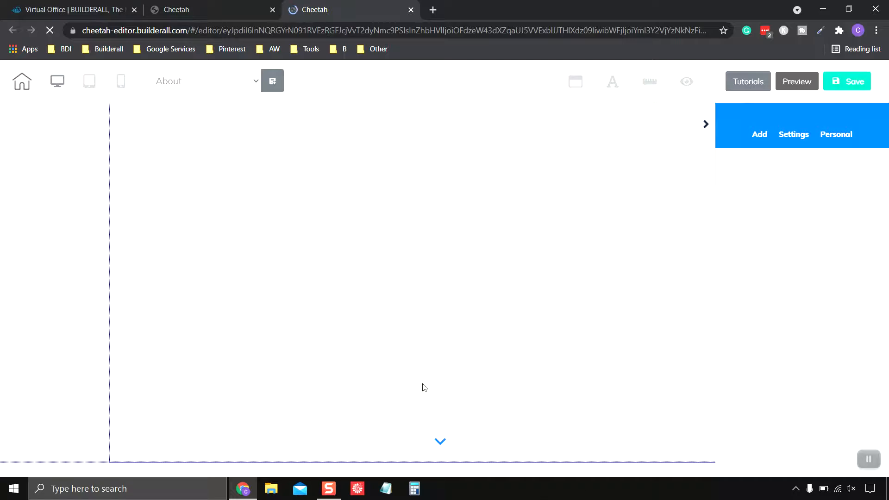
{"action": "left_click", "coordinate": [411, 9]}
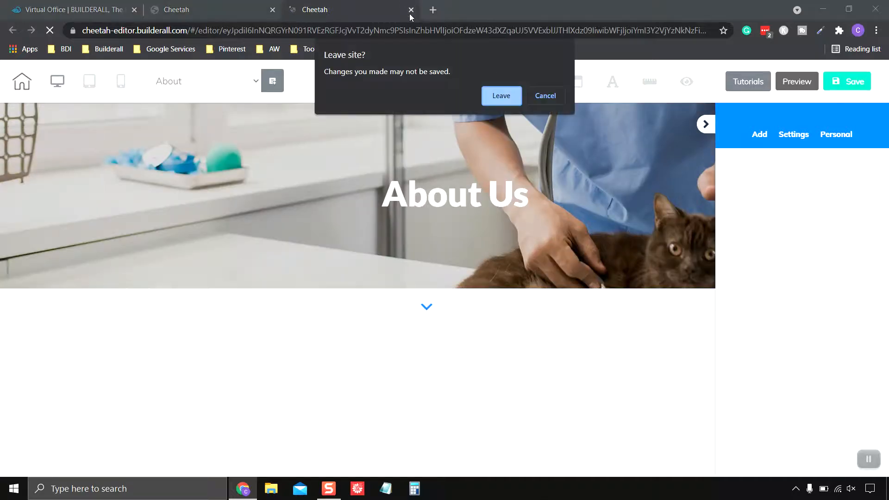
{"action": "left_click", "coordinate": [501, 99]}
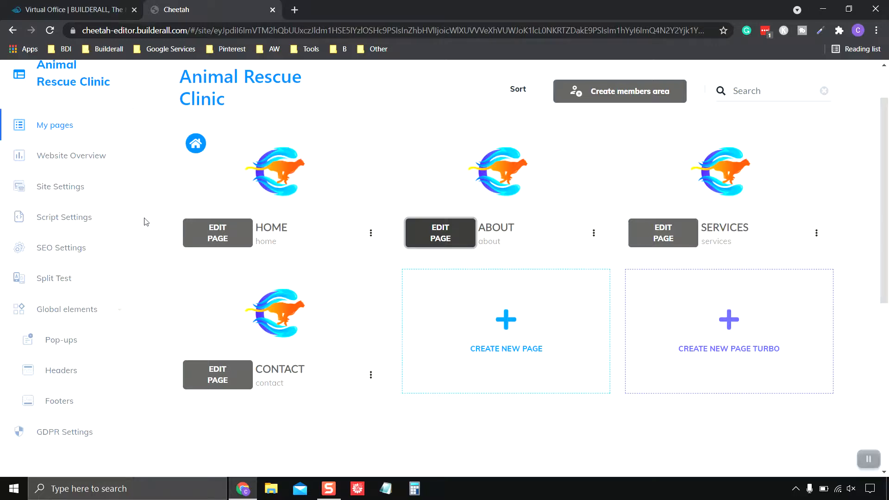
In the Home page's settings, choose Vet Clinic Footer as both the desktop and mobile footer and save the footer settings
{"action": "scroll", "coordinate": [139, 222], "scroll_direction": "down", "scroll_amount": 2}
{"action": "scroll", "coordinate": [141, 222], "scroll_direction": "up", "scroll_amount": 2}
{"action": "mouse_move", "coordinate": [351, 196]}
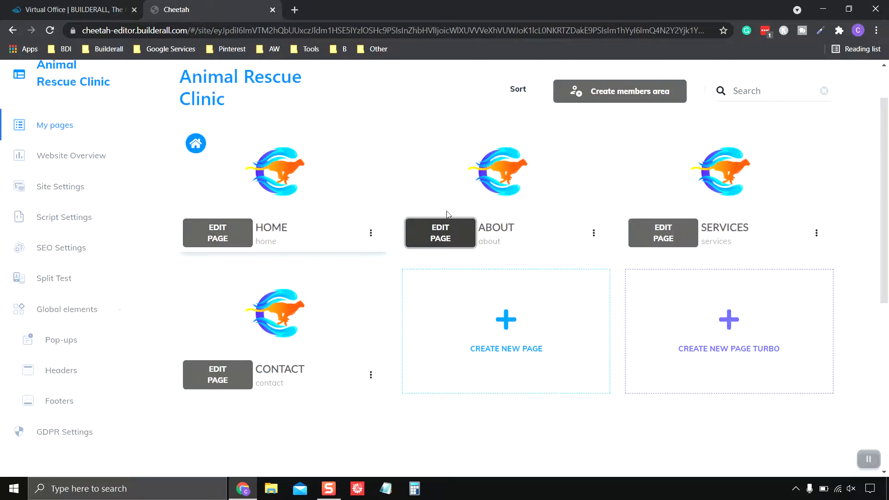
{"action": "left_click", "coordinate": [371, 236]}
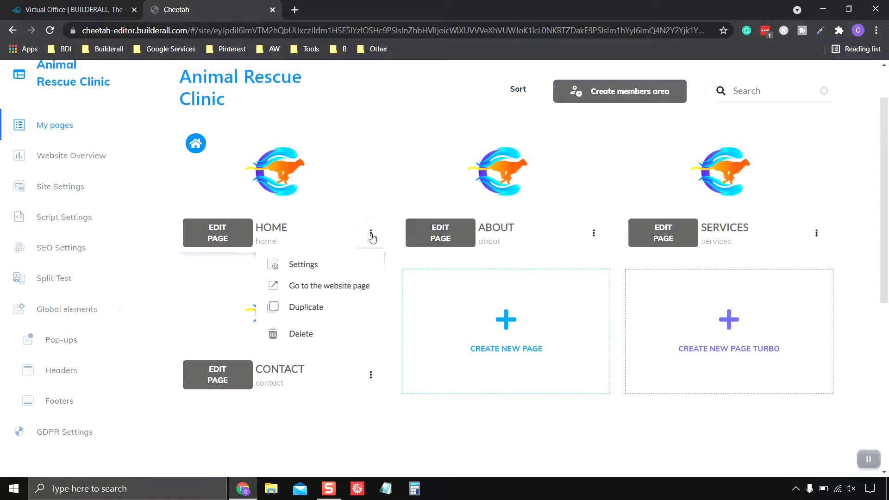
{"action": "left_click", "coordinate": [304, 264]}
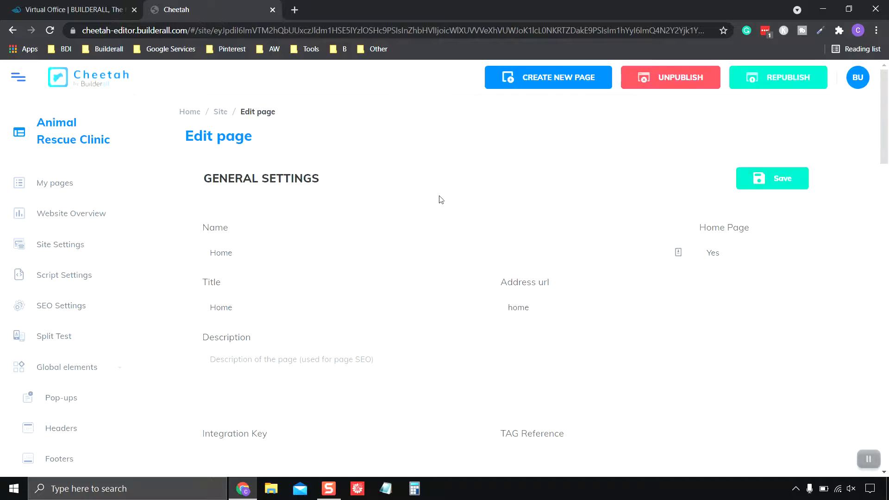
{"action": "scroll", "coordinate": [442, 200], "scroll_direction": "down", "scroll_amount": 8}
{"action": "scroll", "coordinate": [440, 199], "scroll_direction": "down", "scroll_amount": 8}
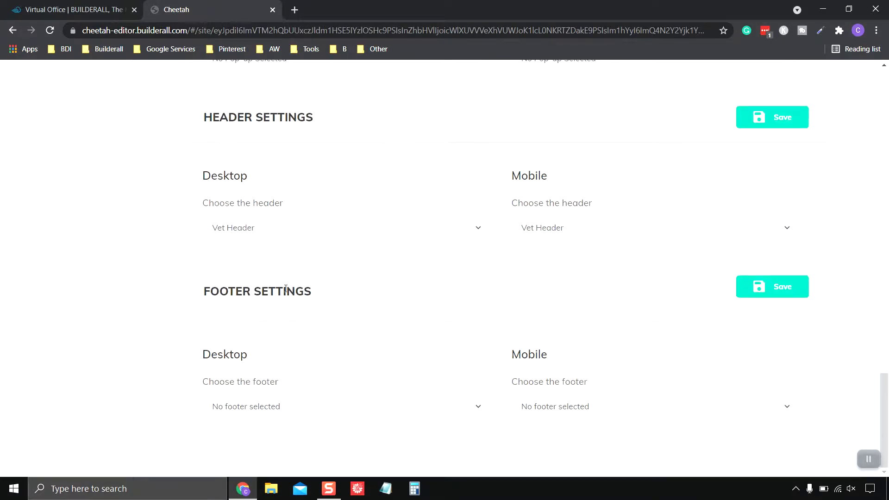
{"action": "left_click", "coordinate": [297, 408]}
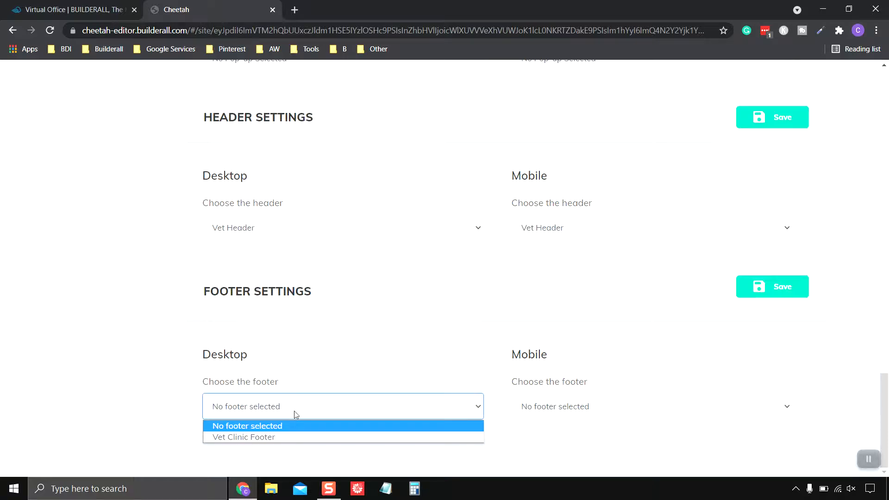
{"action": "left_click", "coordinate": [282, 435]}
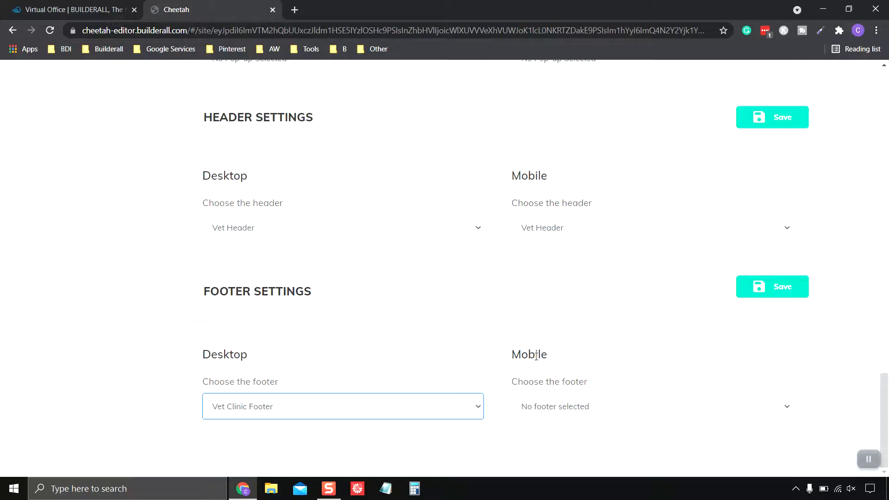
{"action": "left_click", "coordinate": [553, 405]}
{"action": "left_click", "coordinate": [544, 439]}
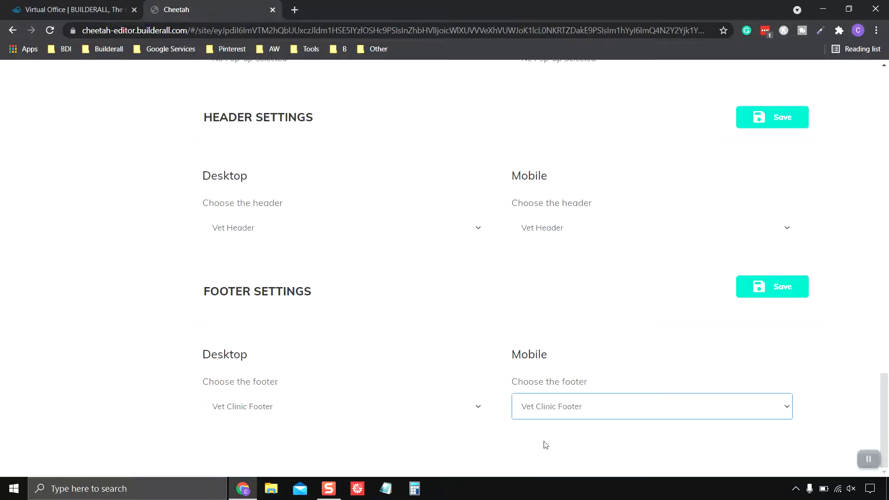
{"action": "left_click", "coordinate": [778, 287]}
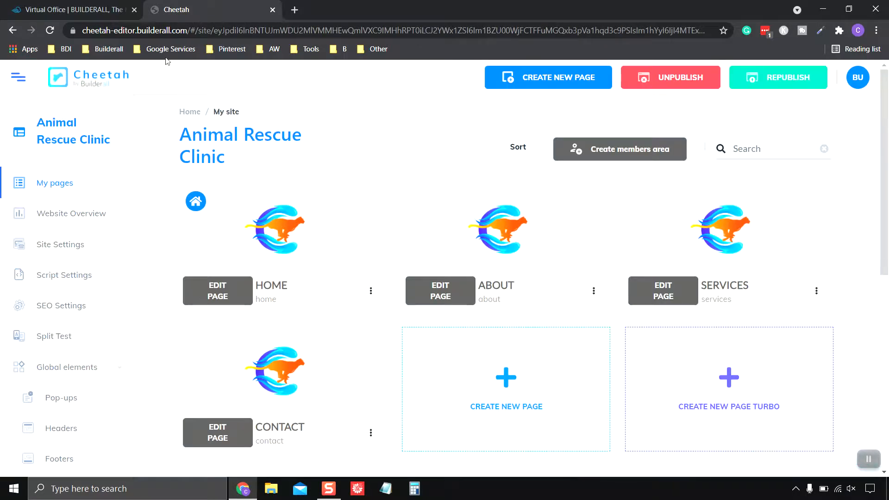
In the About page's settings, assign Vet Clinic Footer to desktop and mobile and save the footer settings
{"action": "left_click", "coordinate": [593, 291]}
{"action": "left_click", "coordinate": [533, 322]}
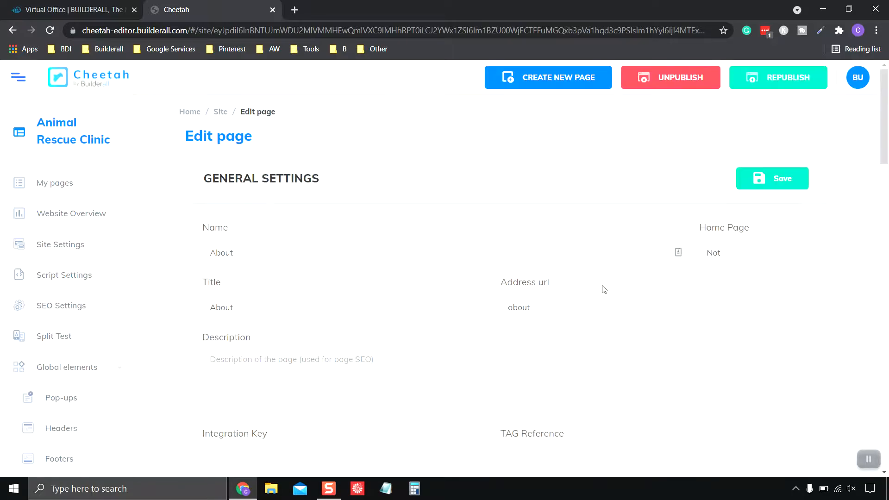
{"action": "scroll", "coordinate": [601, 289], "scroll_direction": "down", "scroll_amount": 15}
{"action": "scroll", "coordinate": [875, 269], "scroll_direction": "up", "scroll_amount": 1}
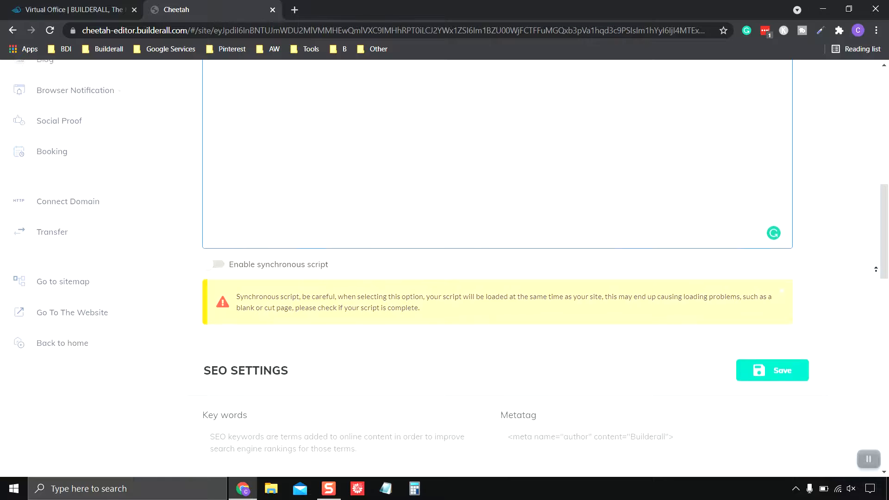
{"action": "left_click_drag", "start_coordinate": [882, 270], "coordinate": [883, 470]}
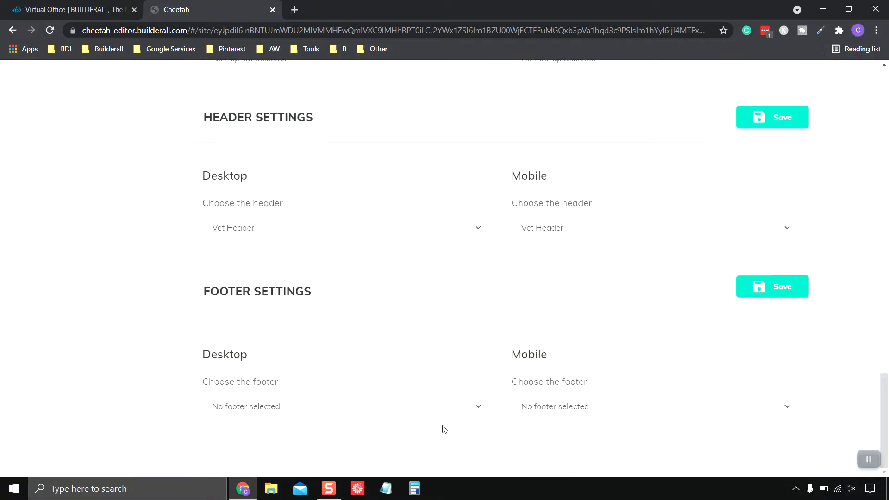
{"action": "left_click", "coordinate": [392, 407]}
{"action": "left_click", "coordinate": [332, 437]}
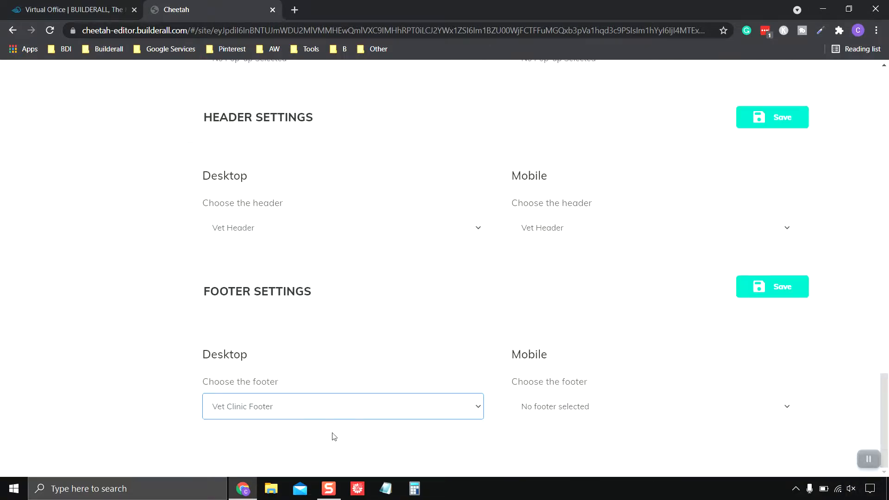
{"action": "left_click", "coordinate": [632, 406]}
{"action": "left_click", "coordinate": [549, 437]}
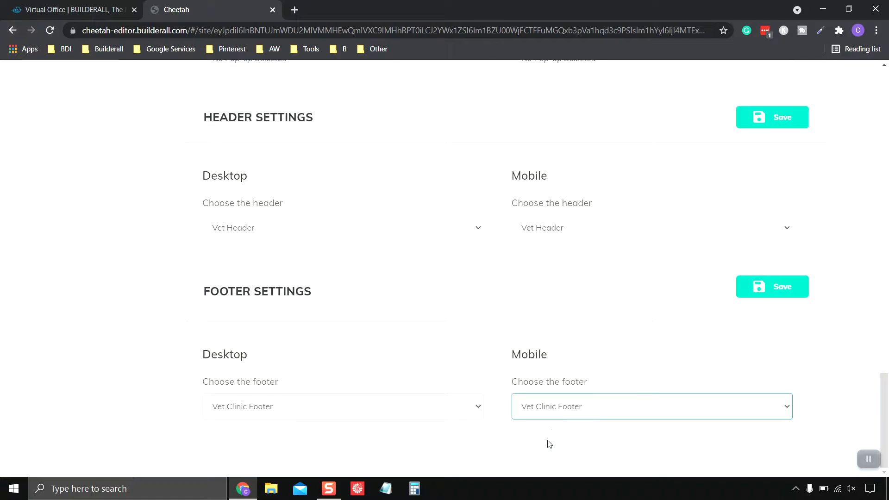
{"action": "left_click", "coordinate": [787, 291]}
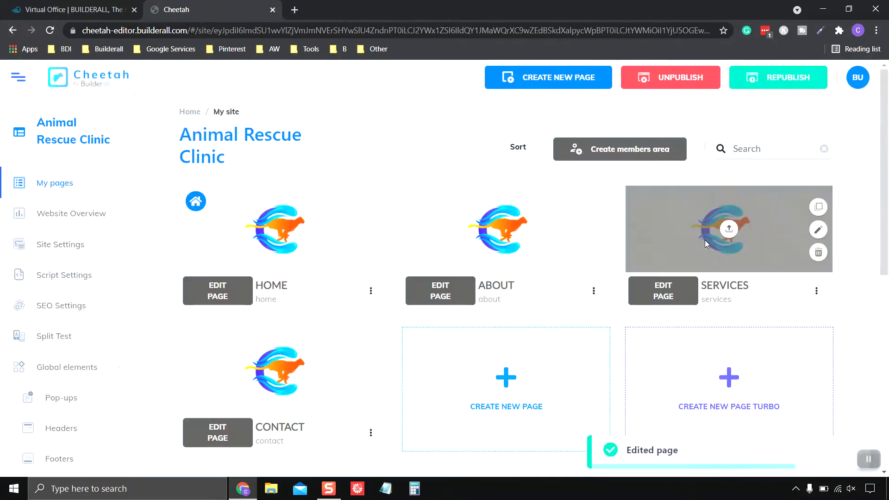
{"action": "scroll", "coordinate": [661, 253], "scroll_direction": "down", "scroll_amount": 3}
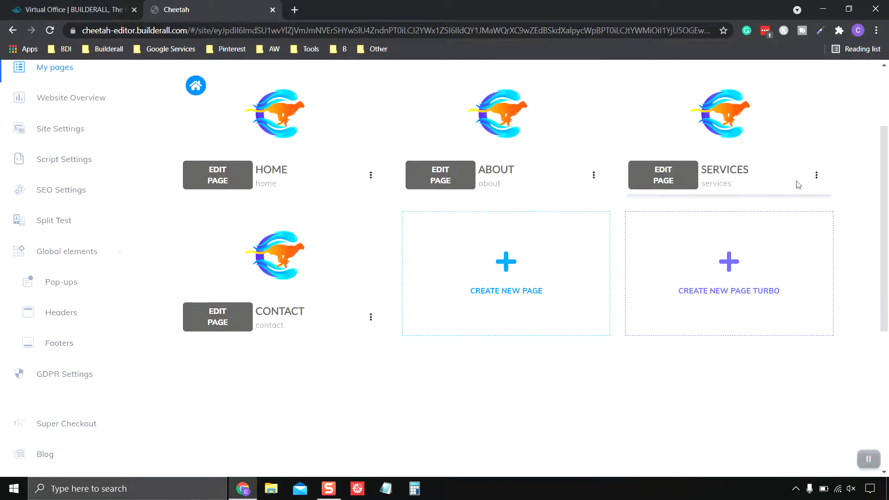
In the Services page's settings, assign Vet Clinic Footer to desktop and mobile and save the footer settings
{"action": "left_click", "coordinate": [816, 175]}
{"action": "left_click", "coordinate": [742, 206]}
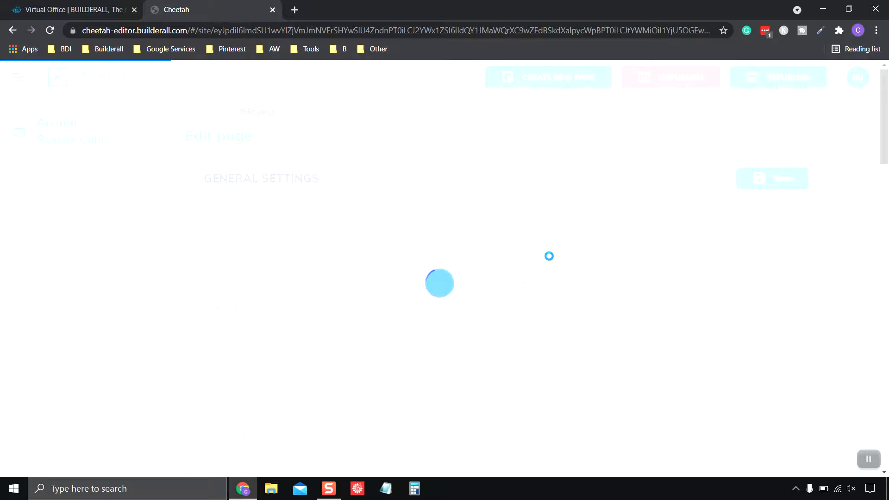
{"action": "scroll", "coordinate": [470, 298], "scroll_direction": "down", "scroll_amount": 10}
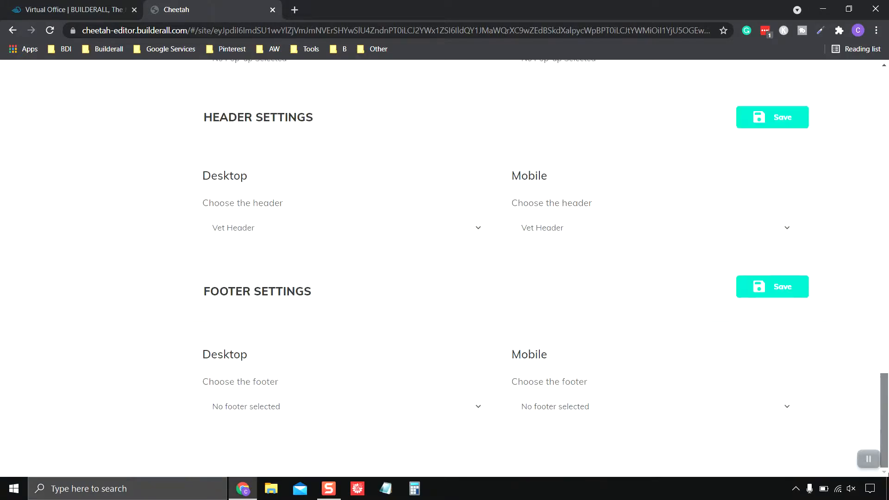
{"action": "left_click", "coordinate": [278, 410]}
{"action": "left_click", "coordinate": [276, 432]}
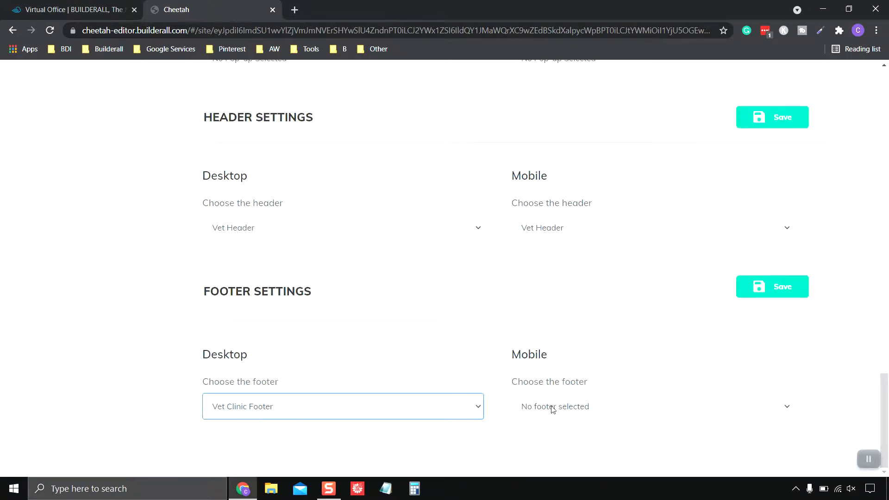
{"action": "left_click", "coordinate": [551, 409]}
{"action": "left_click", "coordinate": [551, 433]}
{"action": "left_click", "coordinate": [797, 286]}
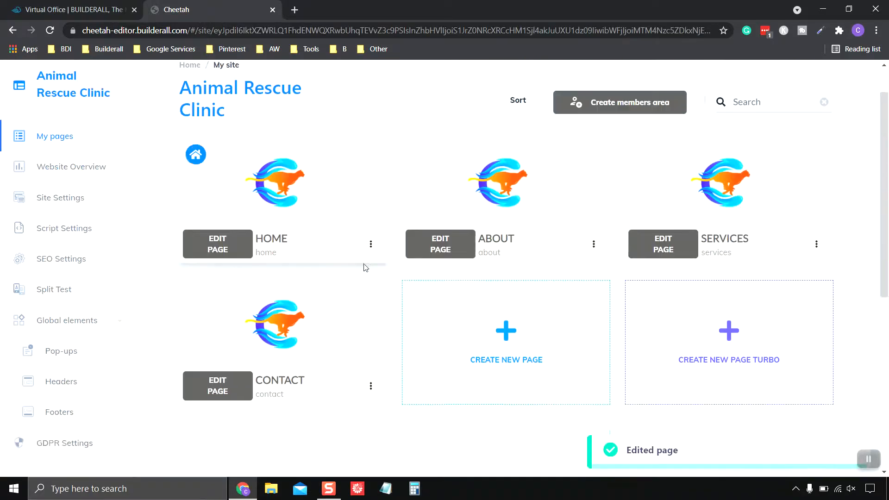
In the Contact page's settings, choose Vet Clinic Footer for both desktop and mobile and save the footer settings
{"action": "scroll", "coordinate": [369, 199], "scroll_direction": "down", "scroll_amount": 4}
{"action": "left_click", "coordinate": [371, 200]}
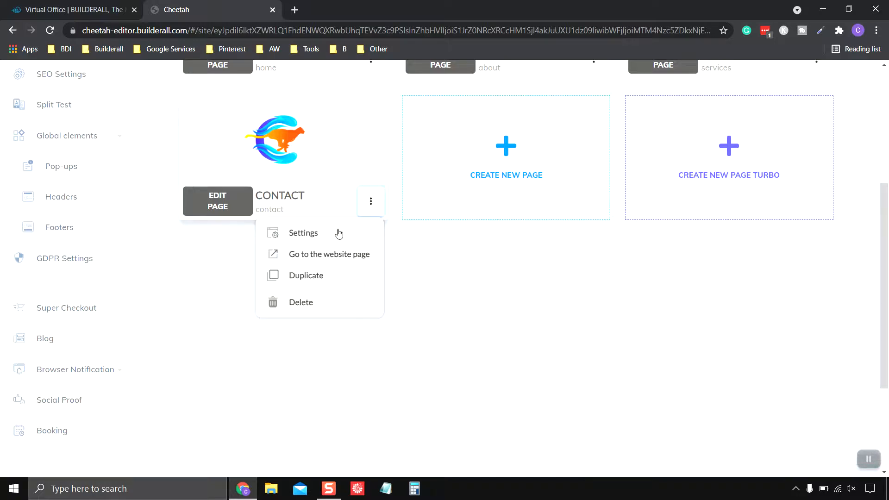
{"action": "left_click", "coordinate": [311, 235]}
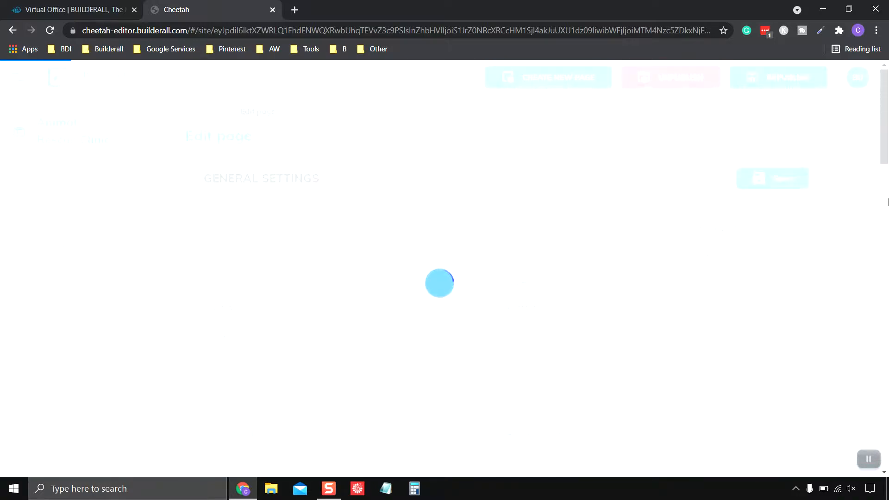
{"action": "left_click_drag", "start_coordinate": [884, 102], "coordinate": [885, 445]}
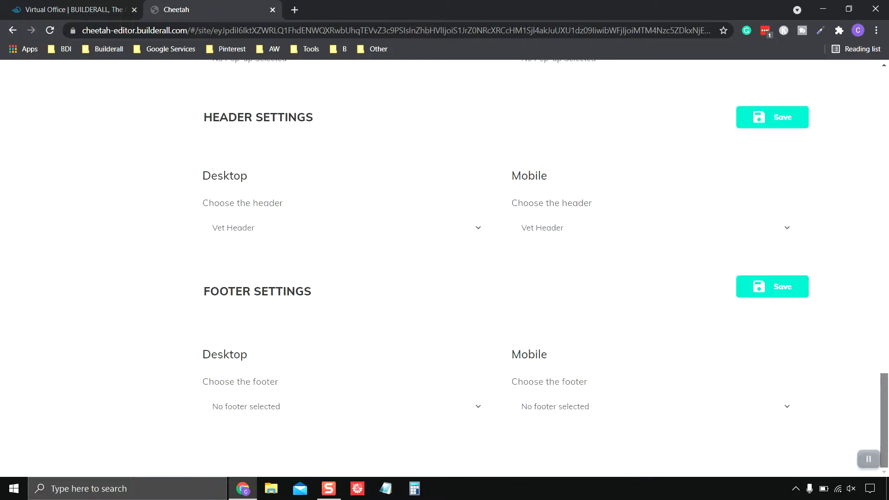
{"action": "left_click", "coordinate": [306, 408]}
{"action": "left_click", "coordinate": [294, 435]}
{"action": "left_click", "coordinate": [532, 415]}
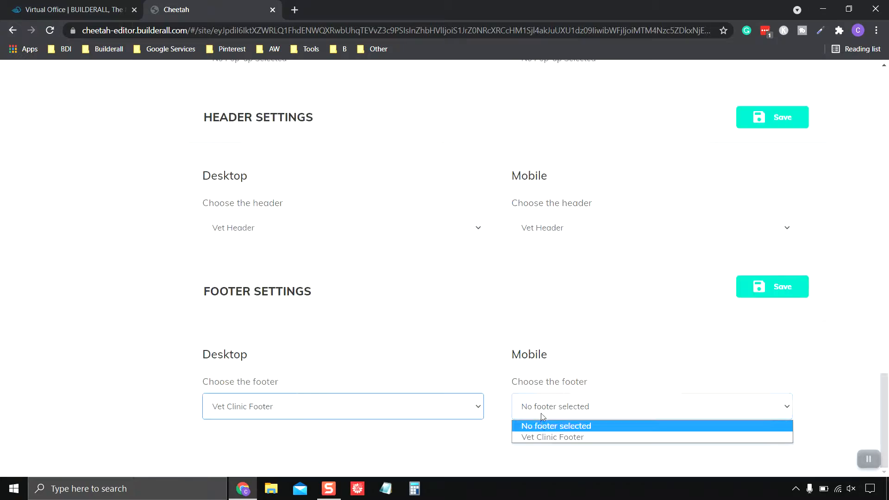
{"action": "left_click", "coordinate": [539, 443]}
{"action": "key", "text": "Down"}
{"action": "left_click", "coordinate": [760, 287]}
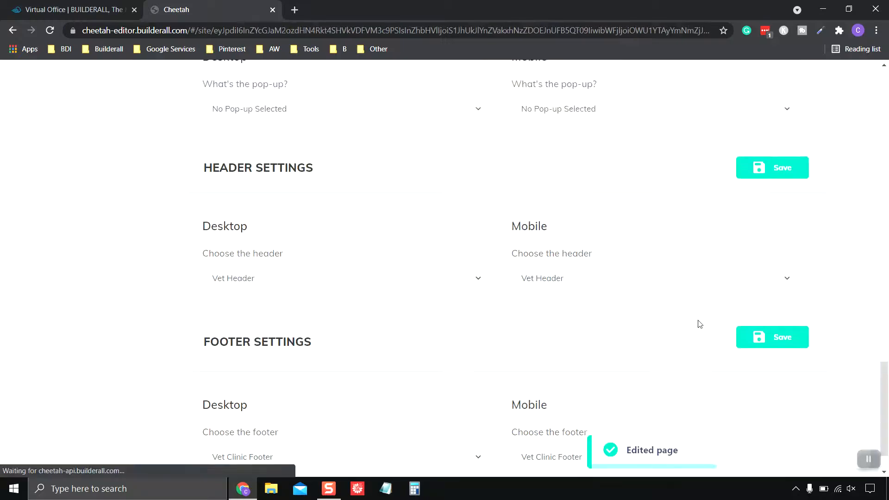
Open the Home page in the editor, look through its sections, and preview the page
{"action": "scroll", "coordinate": [398, 341], "scroll_direction": "down", "scroll_amount": 1}
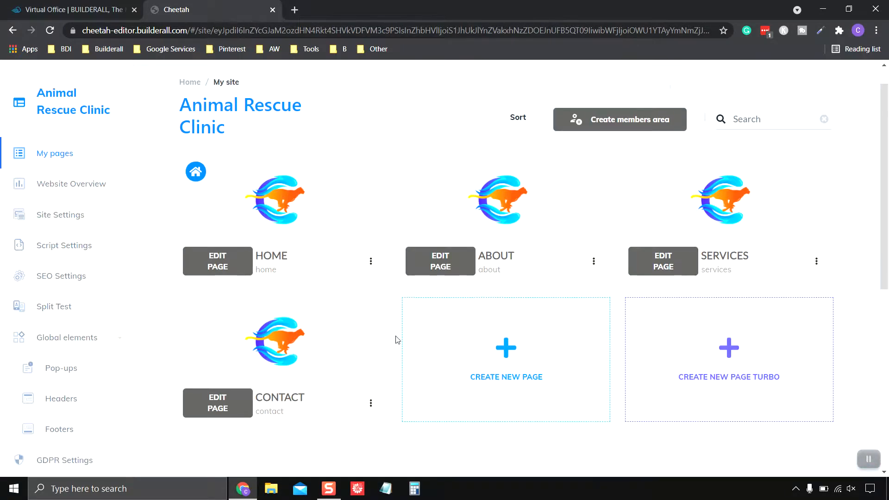
{"action": "left_click", "coordinate": [213, 236]}
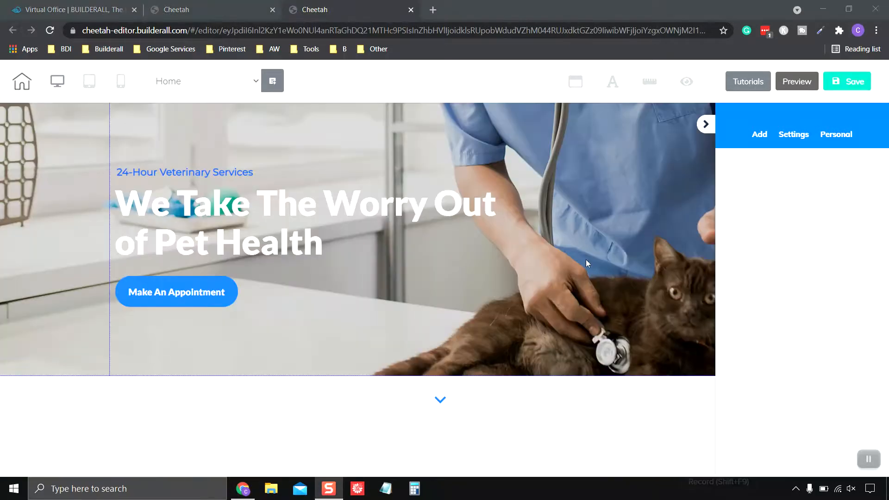
{"action": "scroll", "coordinate": [579, 247], "scroll_direction": "down", "scroll_amount": 20}
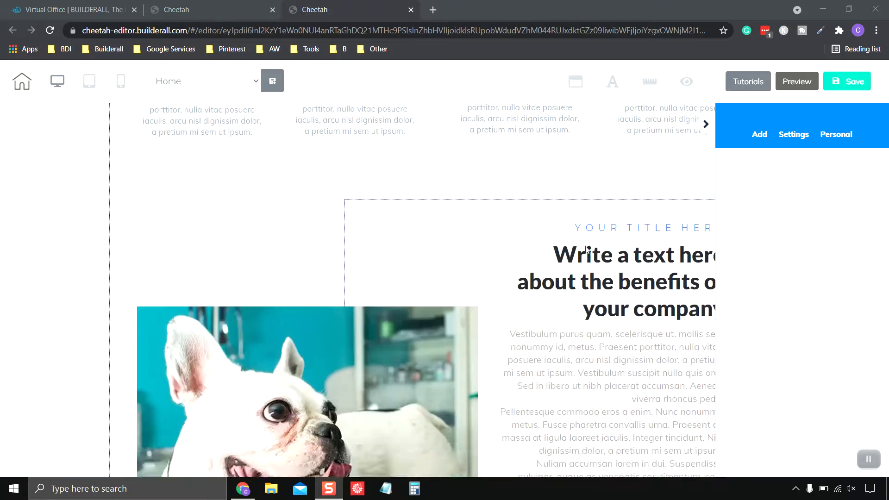
{"action": "scroll", "coordinate": [591, 255], "scroll_direction": "down", "scroll_amount": 15}
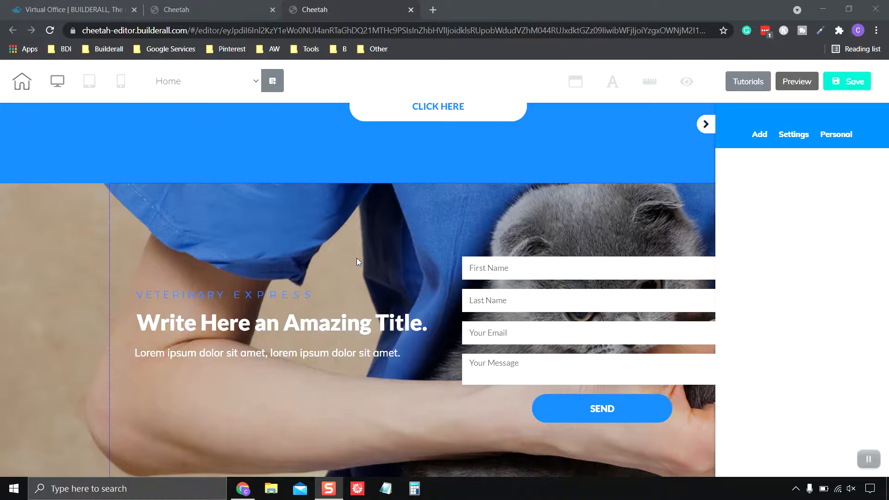
{"action": "scroll", "coordinate": [460, 215], "scroll_direction": "up", "scroll_amount": 10}
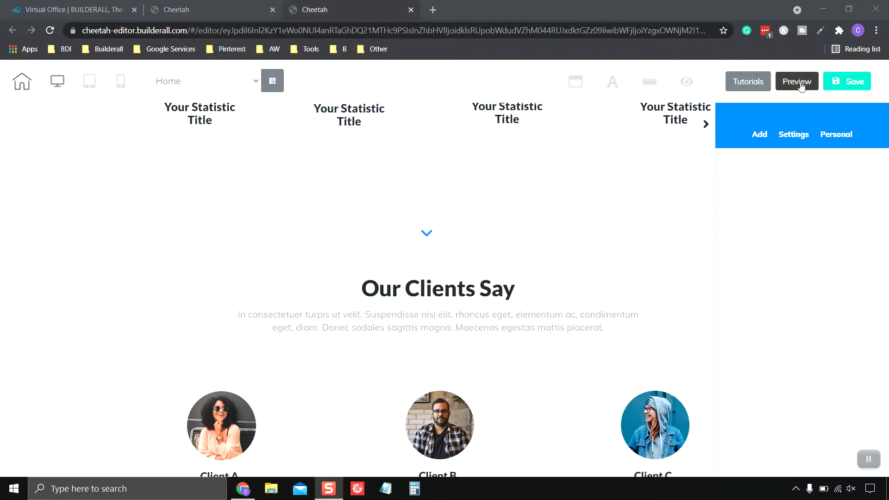
{"action": "left_click", "coordinate": [797, 82]}
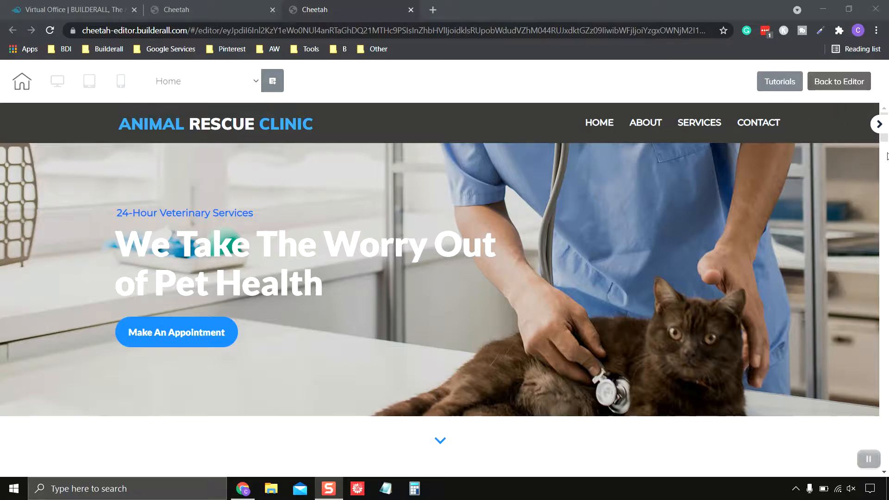
Examine the footer in the Home page preview, try its About link, and leave the editor without saving
{"action": "left_click_drag", "start_coordinate": [885, 143], "coordinate": [881, 476]}
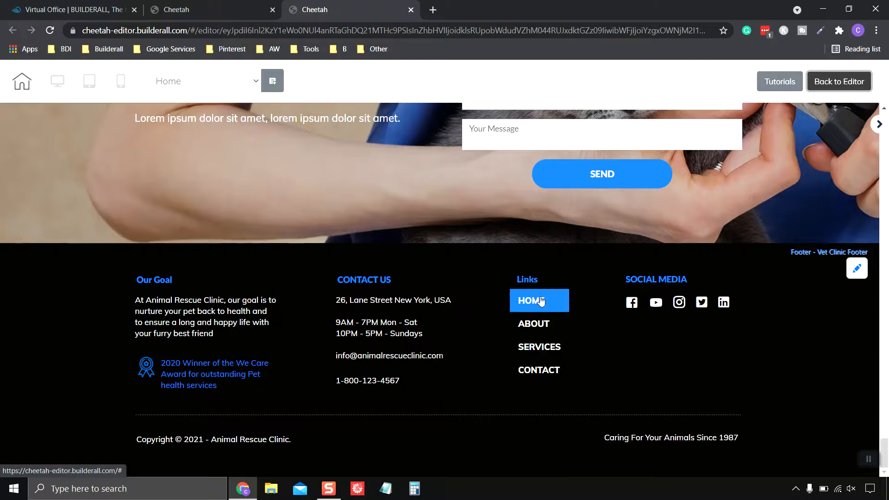
{"action": "left_click", "coordinate": [534, 325]}
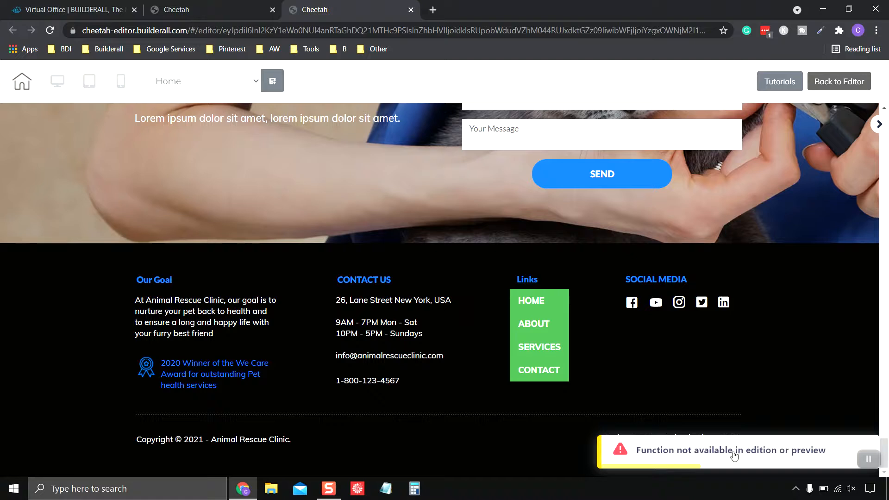
{"action": "left_click", "coordinate": [487, 281]}
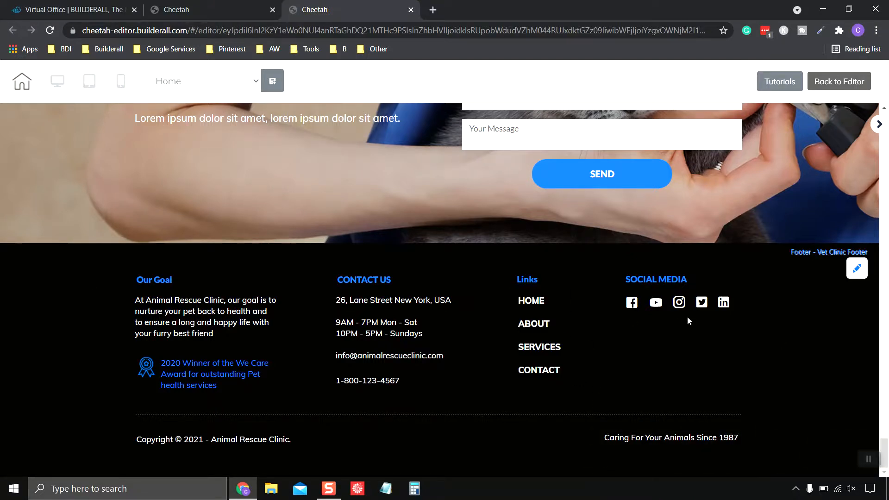
{"action": "scroll", "coordinate": [570, 327], "scroll_direction": "up", "scroll_amount": 7}
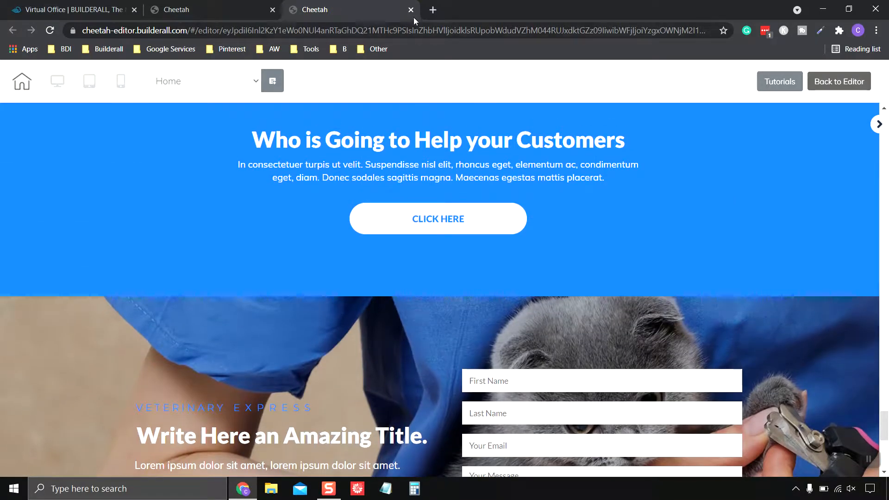
{"action": "left_click", "coordinate": [410, 10]}
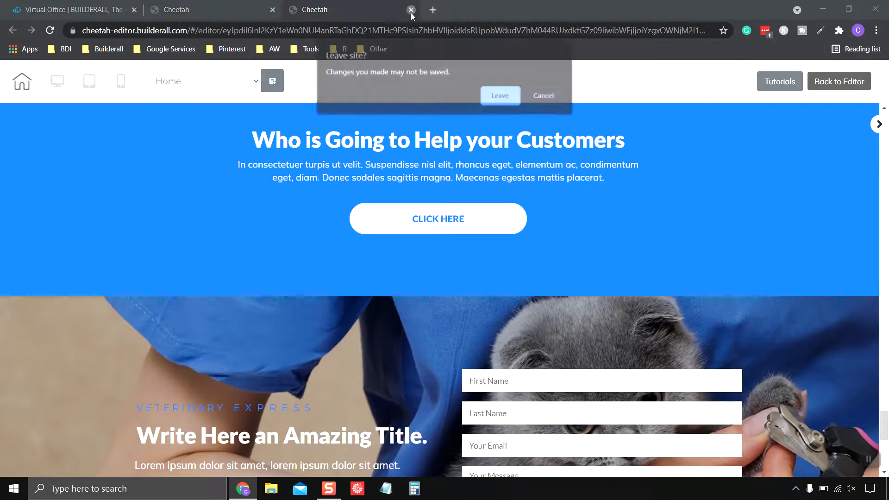
{"action": "left_click", "coordinate": [504, 96]}
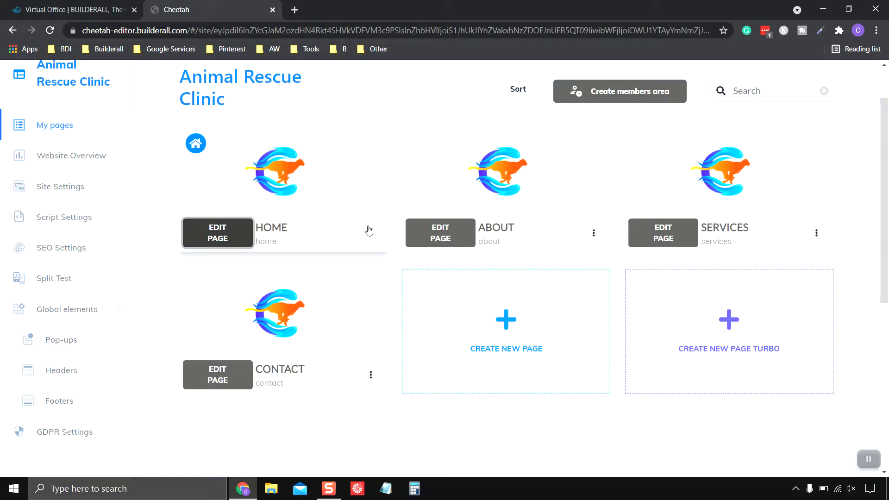
View the live Home page, follow the footer's About link, check the About page's footer, and close the site
{"action": "left_click", "coordinate": [371, 233]}
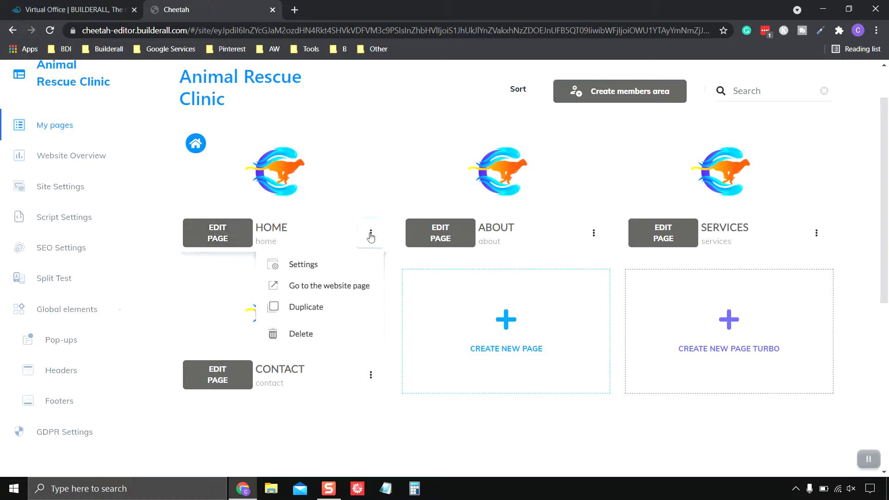
{"action": "left_click", "coordinate": [325, 290]}
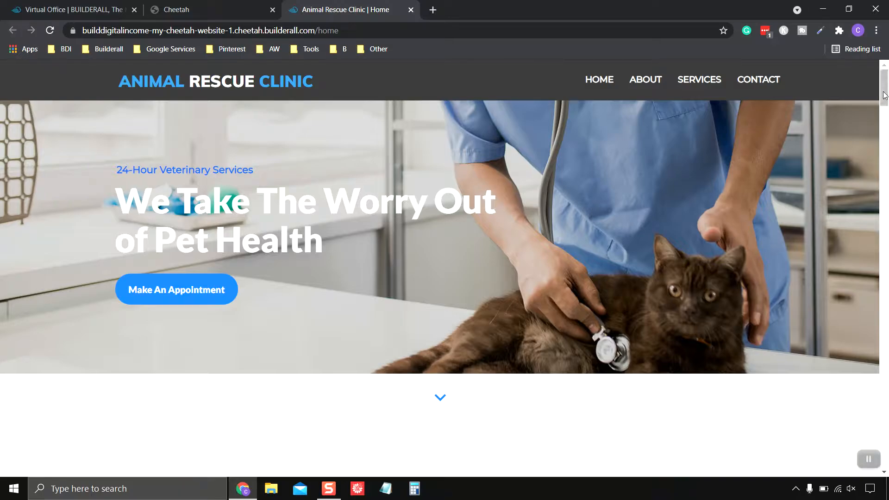
{"action": "left_click_drag", "start_coordinate": [884, 95], "coordinate": [882, 463]}
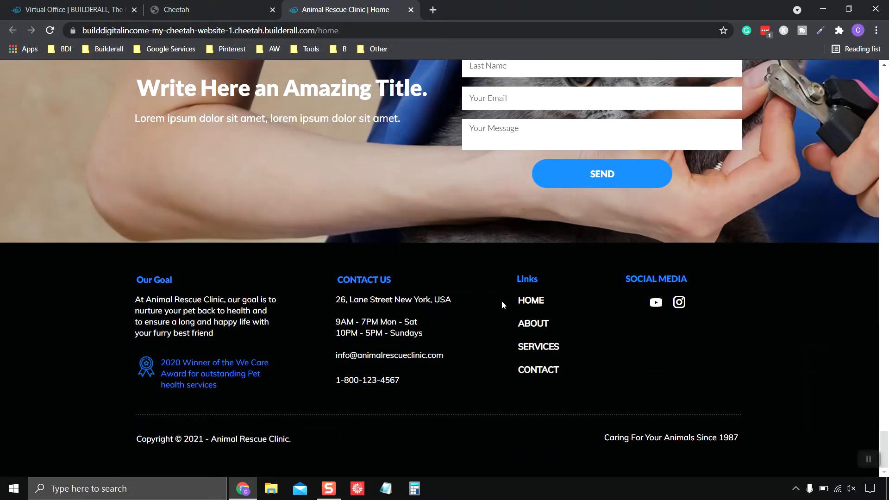
{"action": "left_click", "coordinate": [538, 326]}
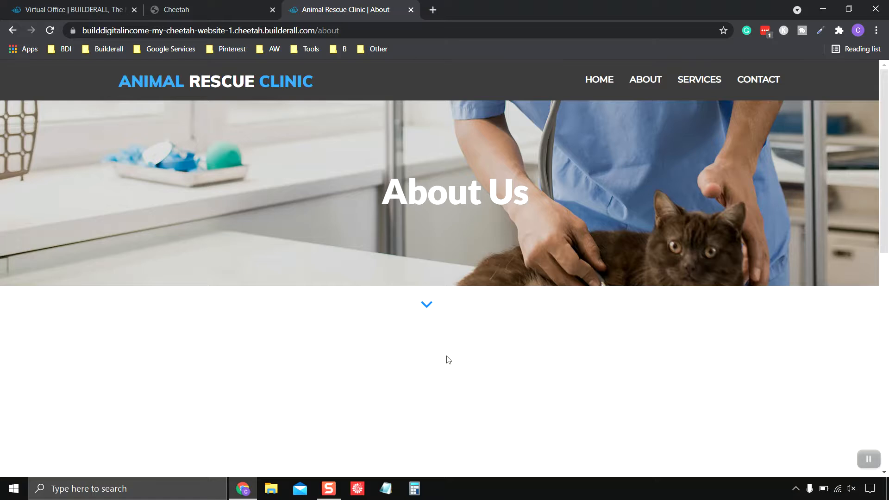
{"action": "scroll", "coordinate": [887, 220], "scroll_direction": "down", "scroll_amount": 5}
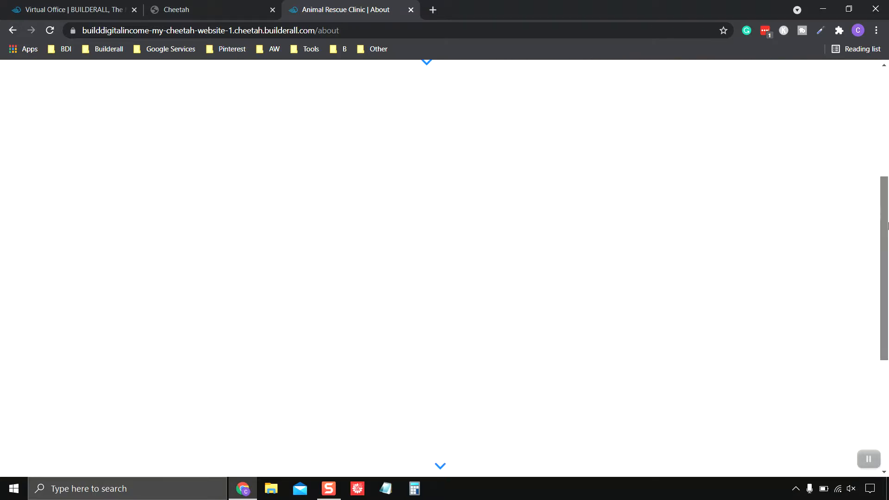
{"action": "scroll", "coordinate": [887, 225], "scroll_direction": "down", "scroll_amount": 5}
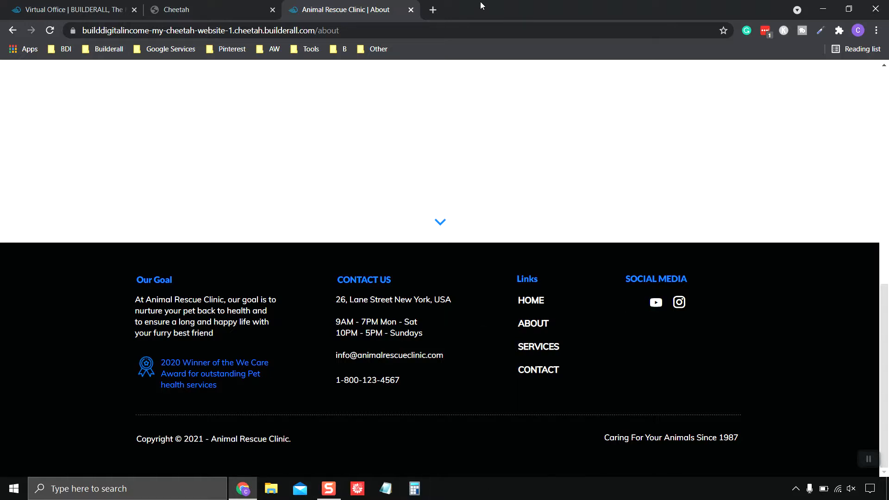
{"action": "left_click", "coordinate": [409, 10]}
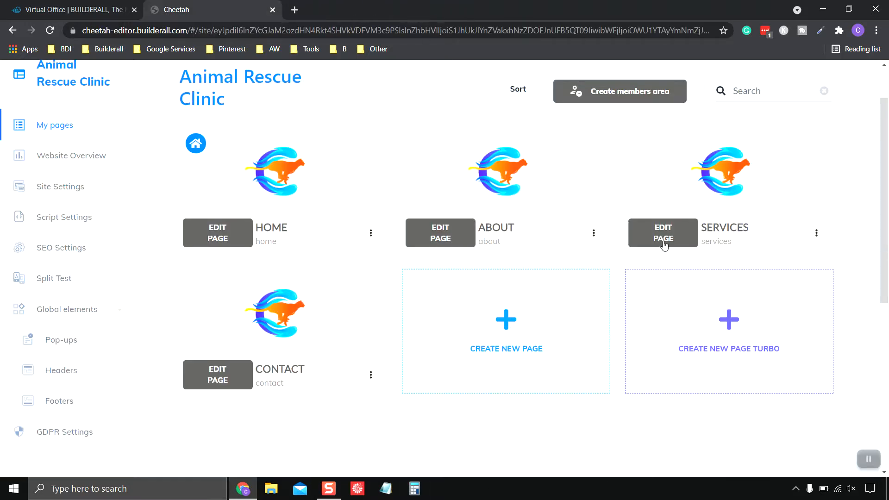
View the live Services page, check its header and footer, and close it
{"action": "left_click", "coordinate": [593, 233]}
{"action": "left_click", "coordinate": [816, 233]}
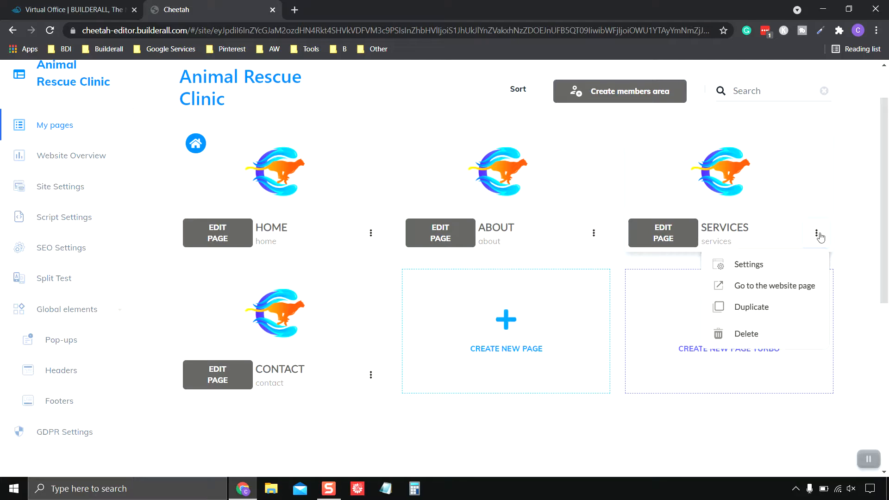
{"action": "left_click", "coordinate": [768, 285]}
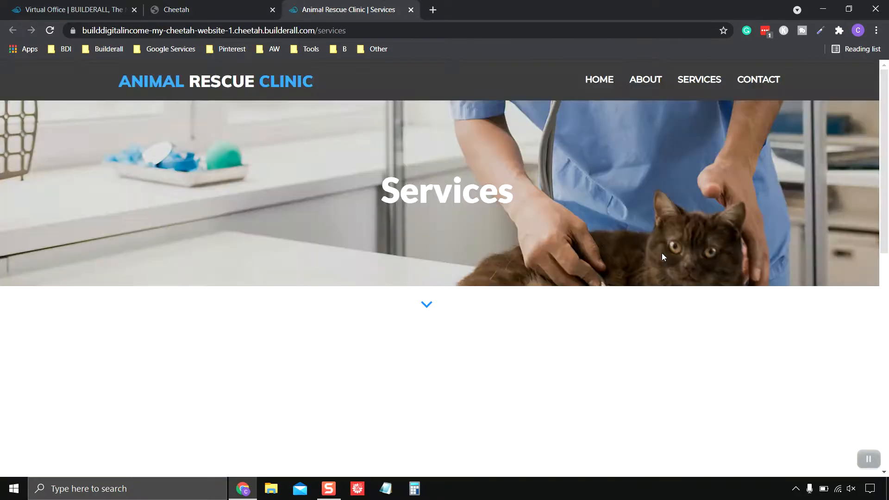
{"action": "scroll", "coordinate": [662, 255], "scroll_direction": "down", "scroll_amount": 5}
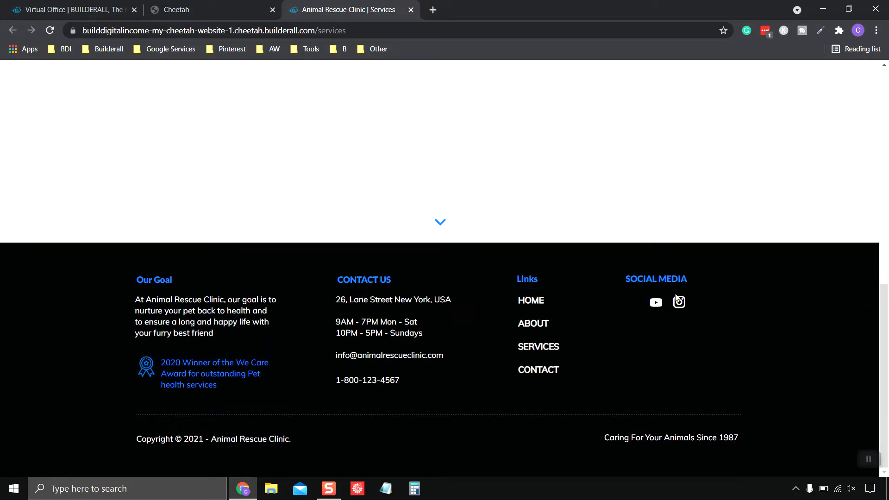
{"action": "scroll", "coordinate": [503, 282], "scroll_direction": "up", "scroll_amount": 5}
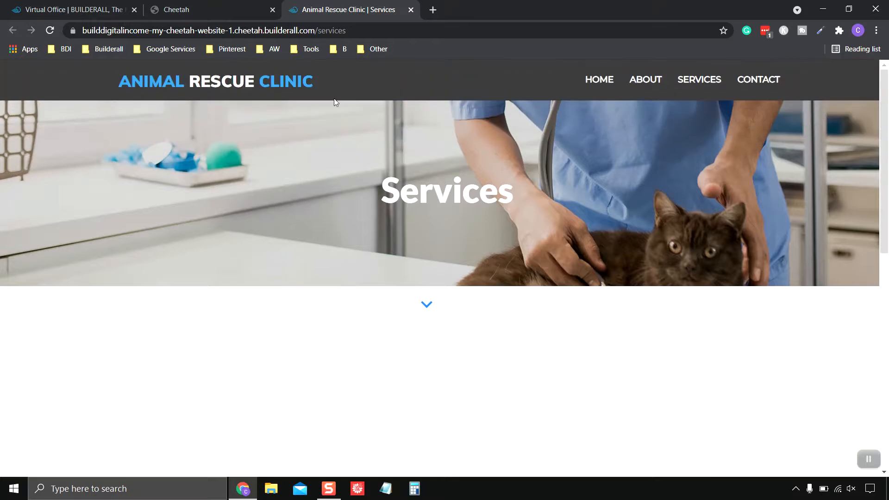
{"action": "left_click", "coordinate": [410, 10]}
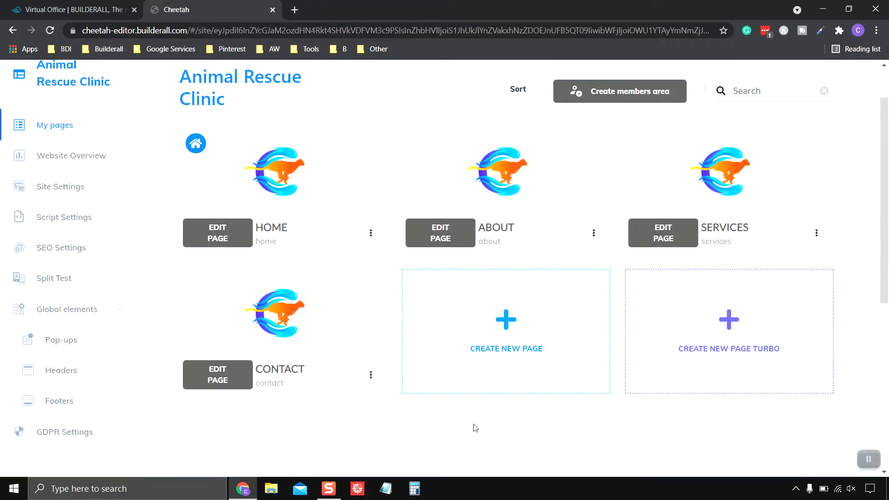